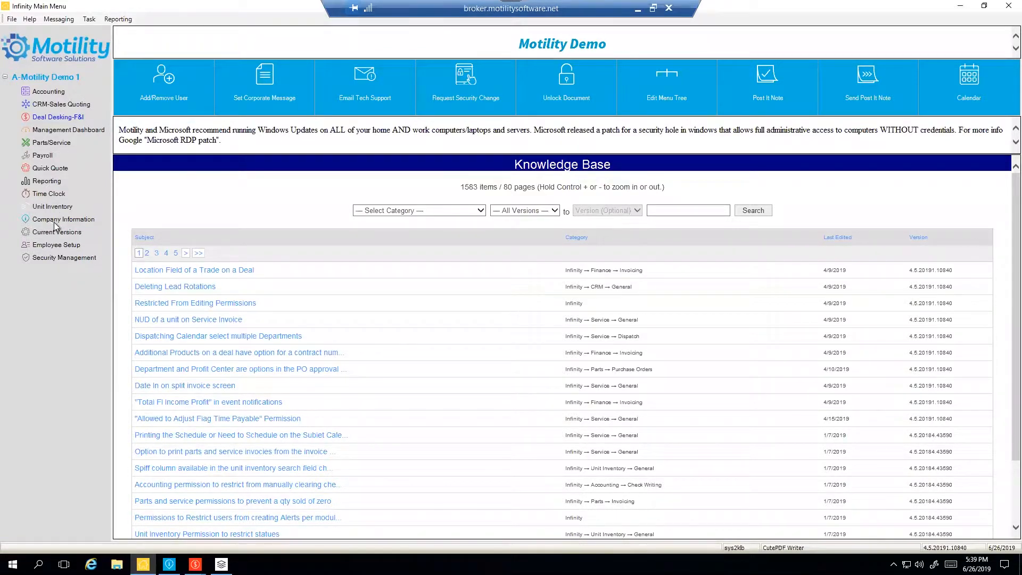
Open the company's Finance & Insurance settings, and view the other fees on the open deal's quote.
{"action": "left_click", "coordinate": [88, 220]}
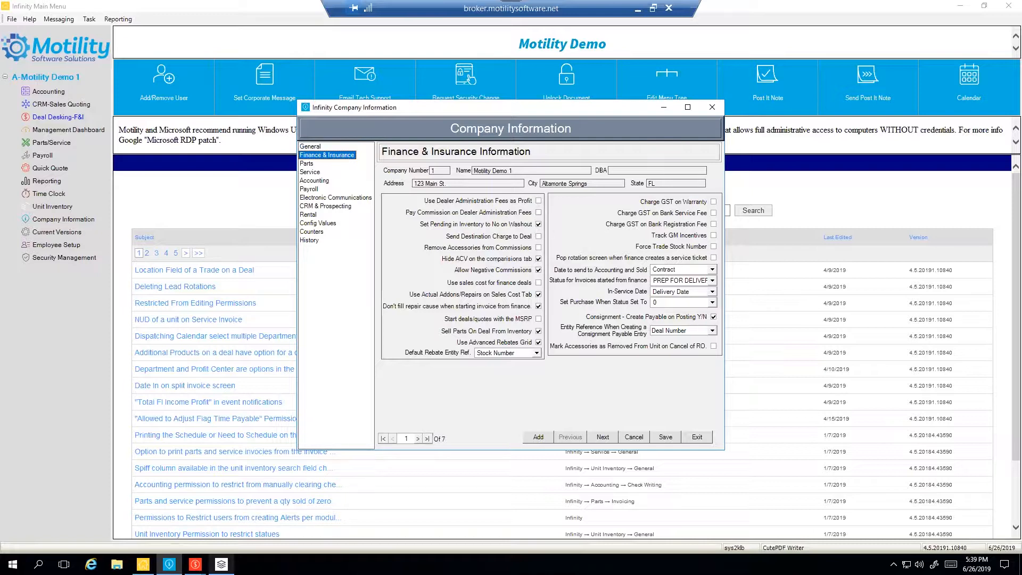
{"action": "mouse_move", "coordinate": [195, 563]}
{"action": "left_click", "coordinate": [250, 511]}
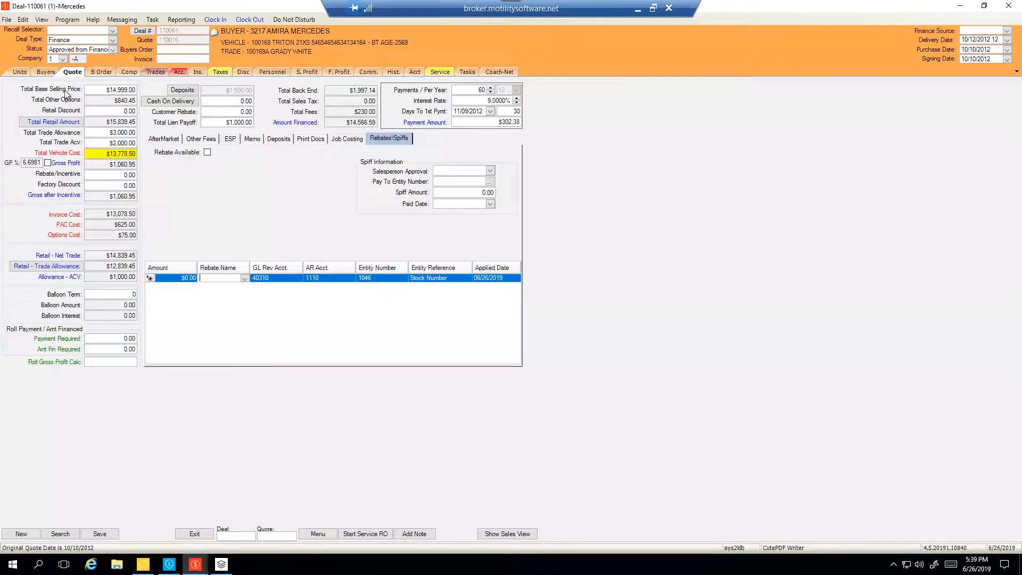
{"action": "left_click", "coordinate": [201, 138]}
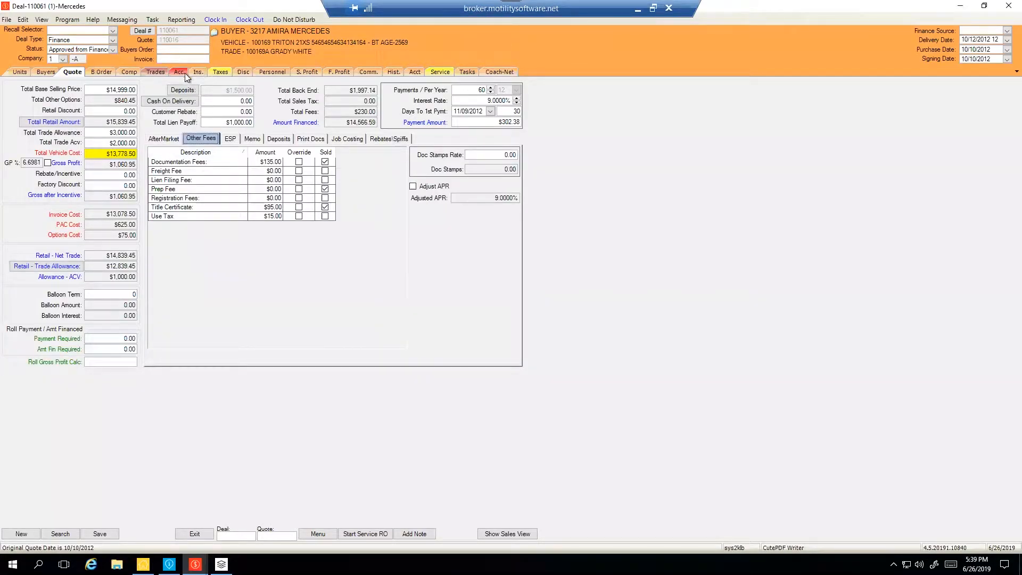
Examine the administration fees and the gross after incentive in the deal's sales profit figures.
{"action": "left_click", "coordinate": [308, 73]}
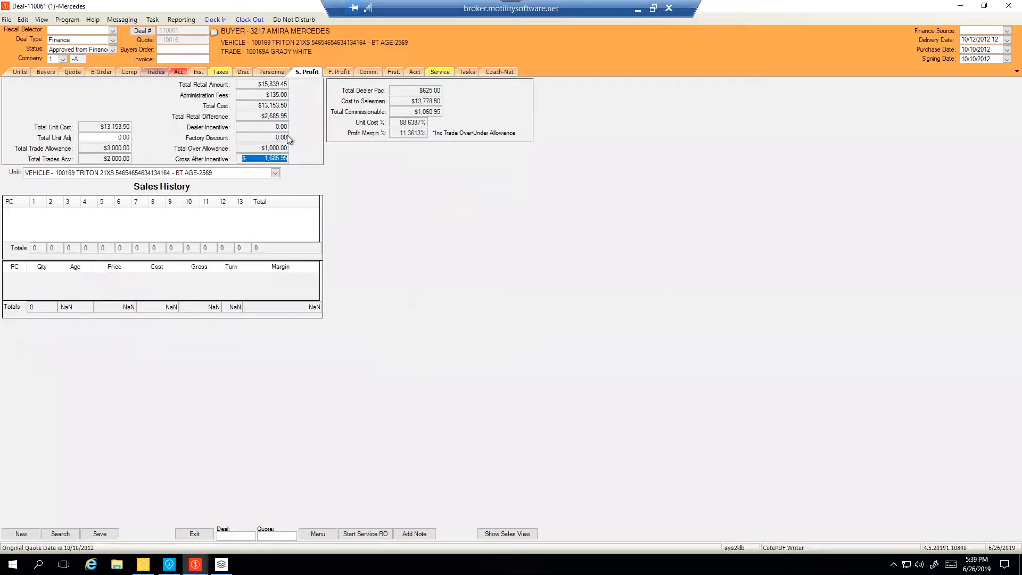
{"action": "left_click", "coordinate": [252, 96]}
{"action": "left_click", "coordinate": [246, 97]}
{"action": "left_click_drag", "start_coordinate": [255, 95], "coordinate": [292, 96]}
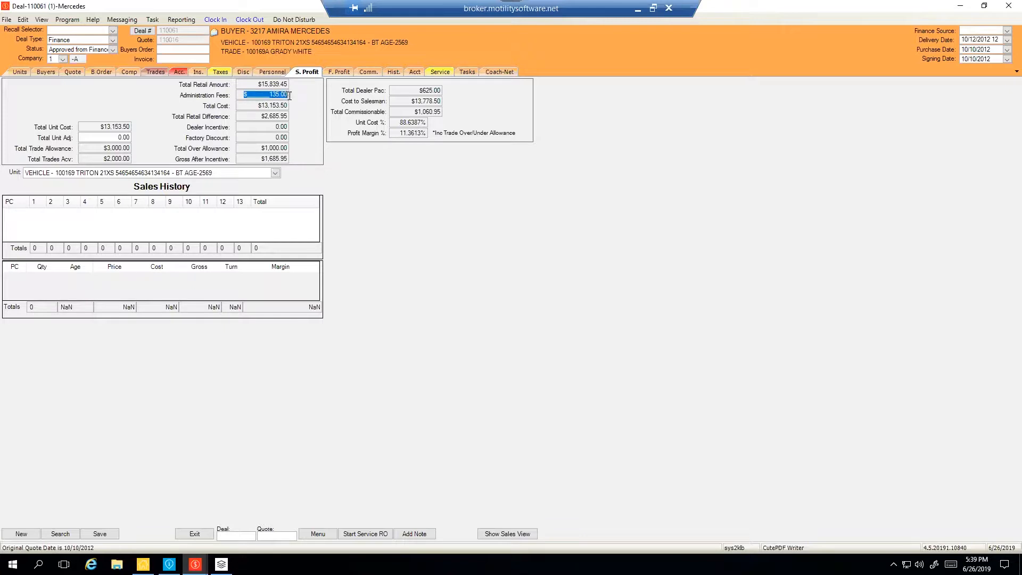
{"action": "left_click", "coordinate": [257, 159]}
Check the dealer administration fee options in the company settings, and view the deal's commission breakdown.
{"action": "left_click", "coordinate": [168, 565]}
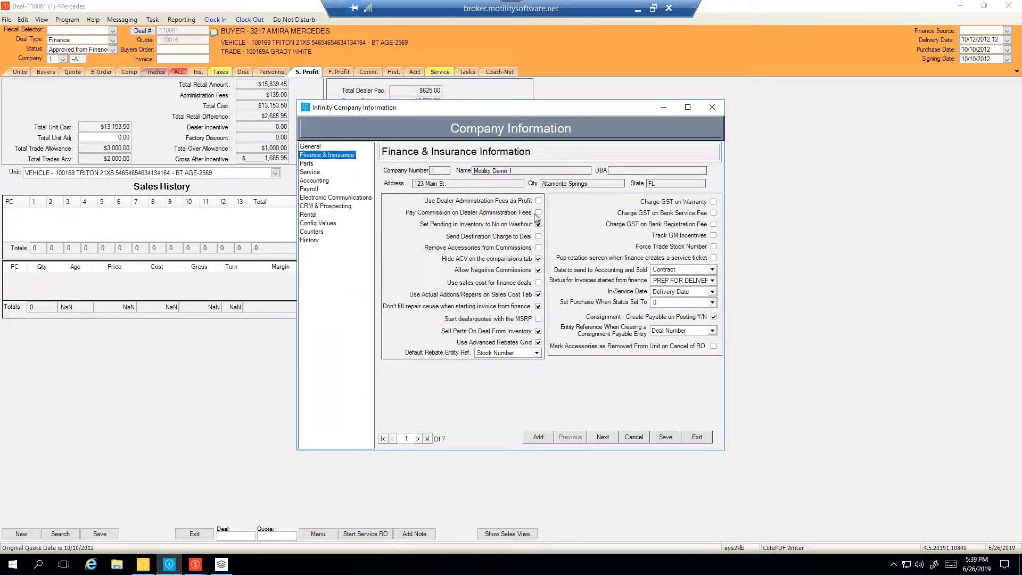
{"action": "left_click", "coordinate": [663, 110]}
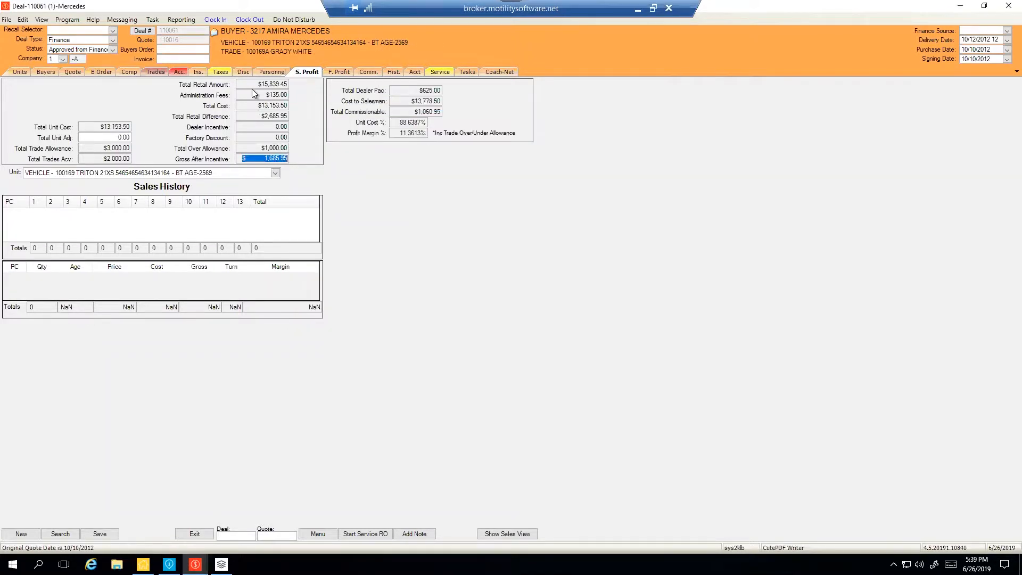
{"action": "left_click", "coordinate": [241, 96]}
{"action": "left_click", "coordinate": [364, 71]}
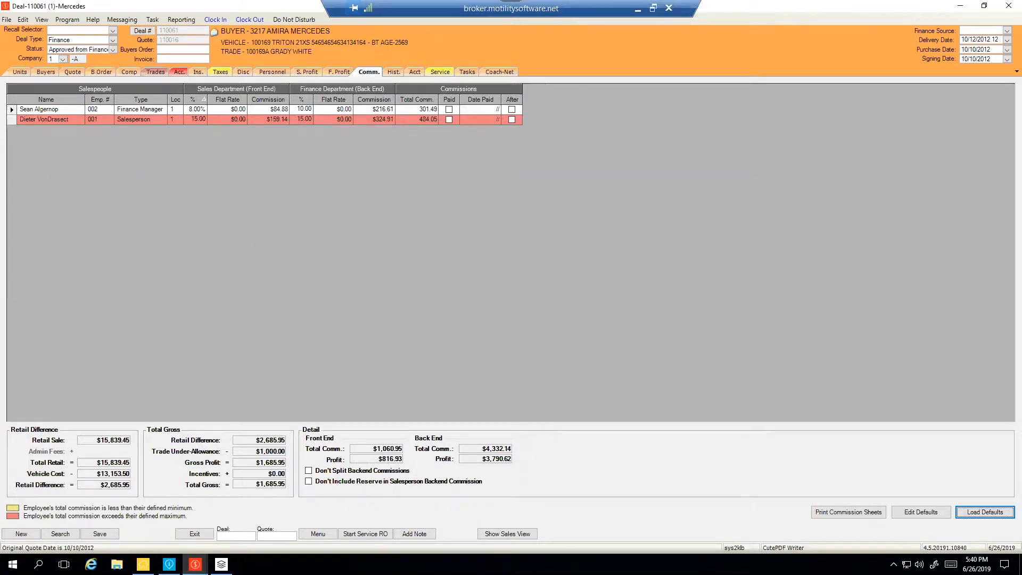
Review the Set Pending in Inventory to No on Washout option in the company's Finance & Insurance settings.
{"action": "mouse_move", "coordinate": [221, 564]}
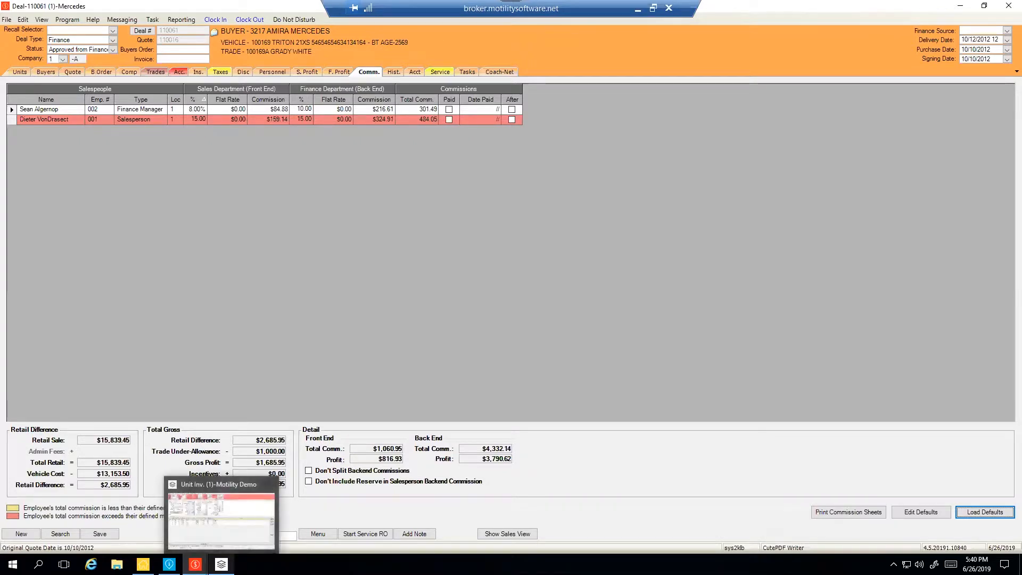
{"action": "mouse_move", "coordinate": [169, 564]}
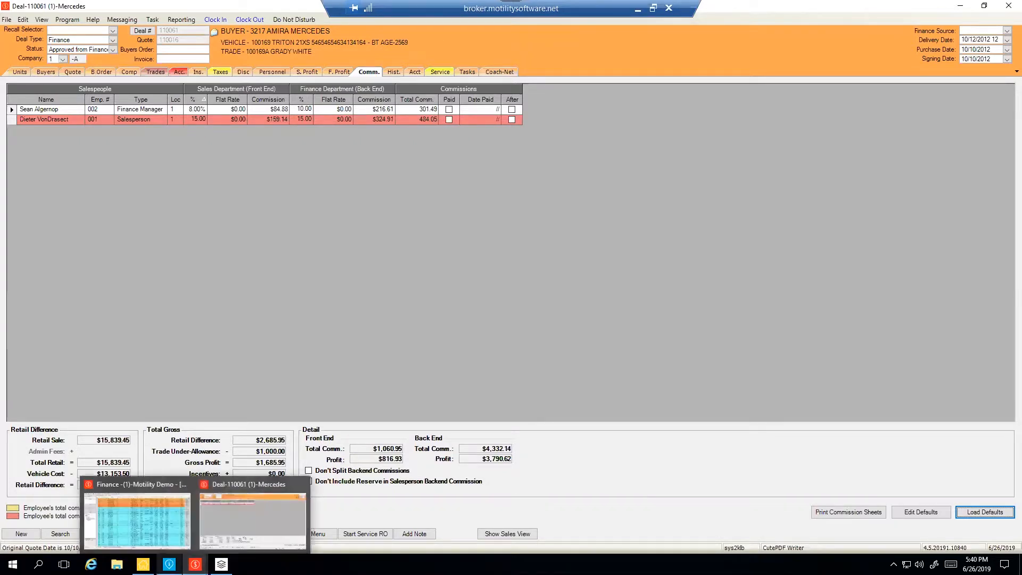
{"action": "left_click", "coordinate": [137, 511]}
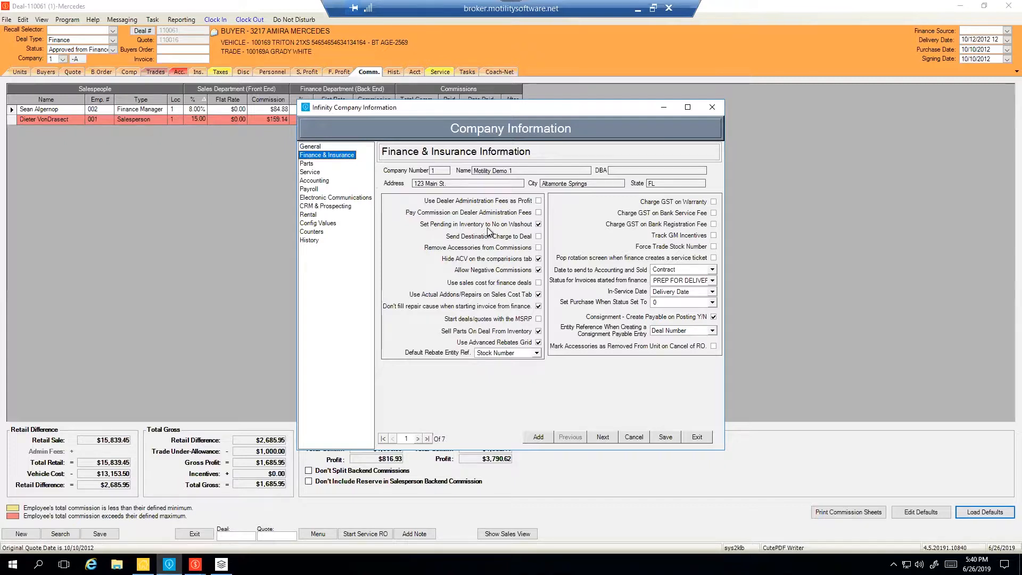
{"action": "left_click", "coordinate": [663, 107]}
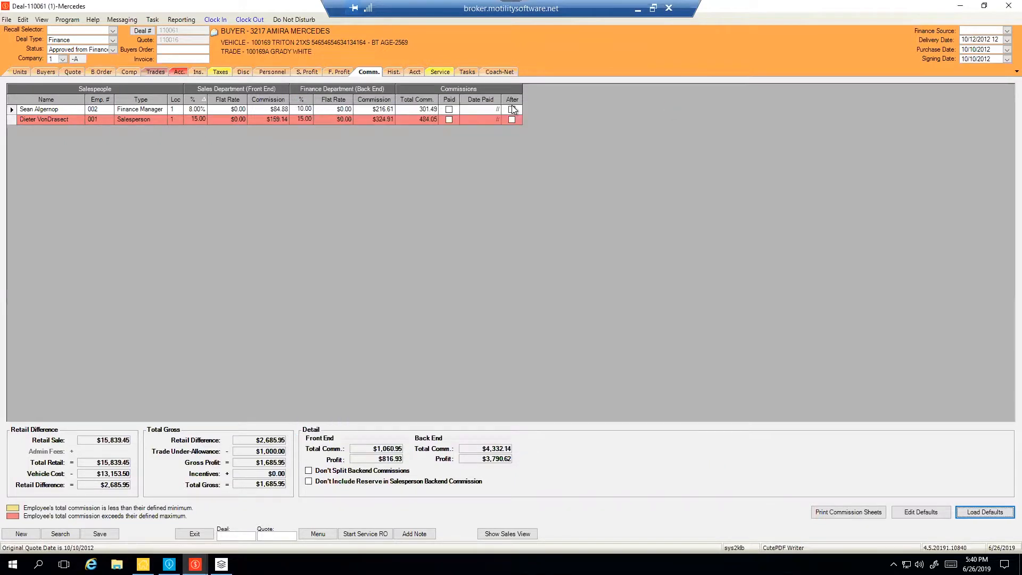
View the Grady White trade on the deal and look over the available deal statuses without changing the status.
{"action": "left_click", "coordinate": [158, 72]}
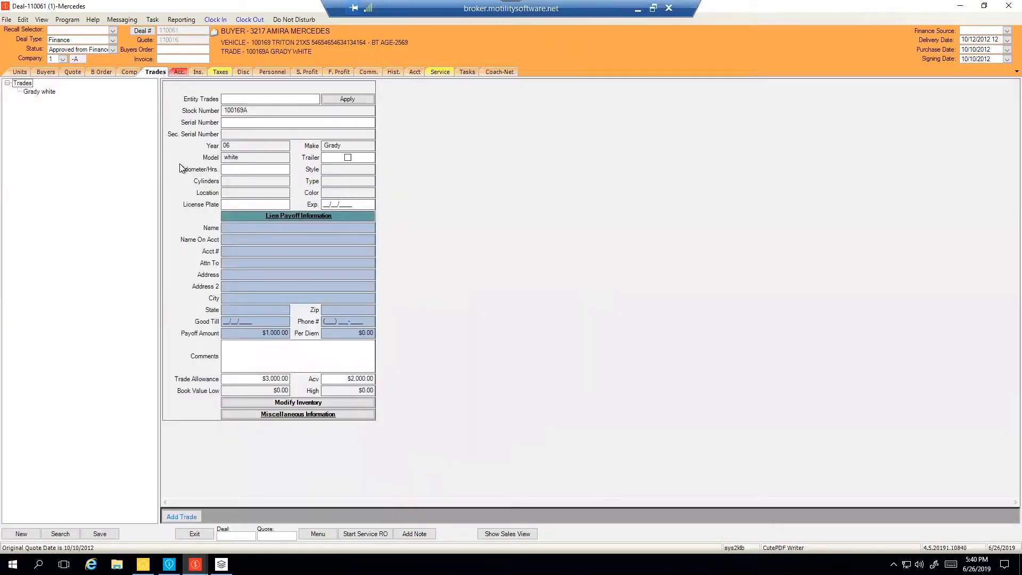
{"action": "left_click", "coordinate": [113, 50]}
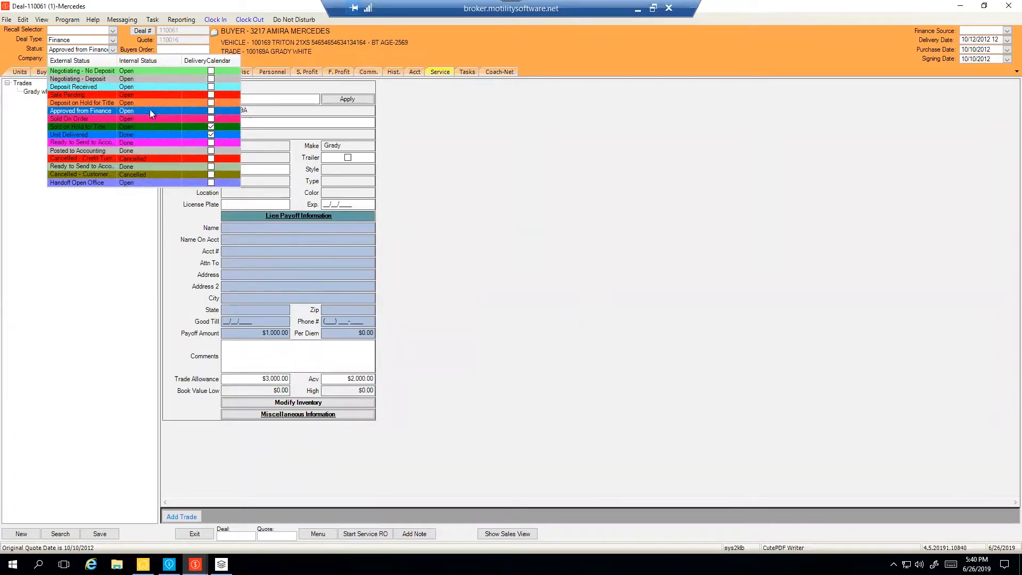
{"action": "left_click", "coordinate": [113, 48]}
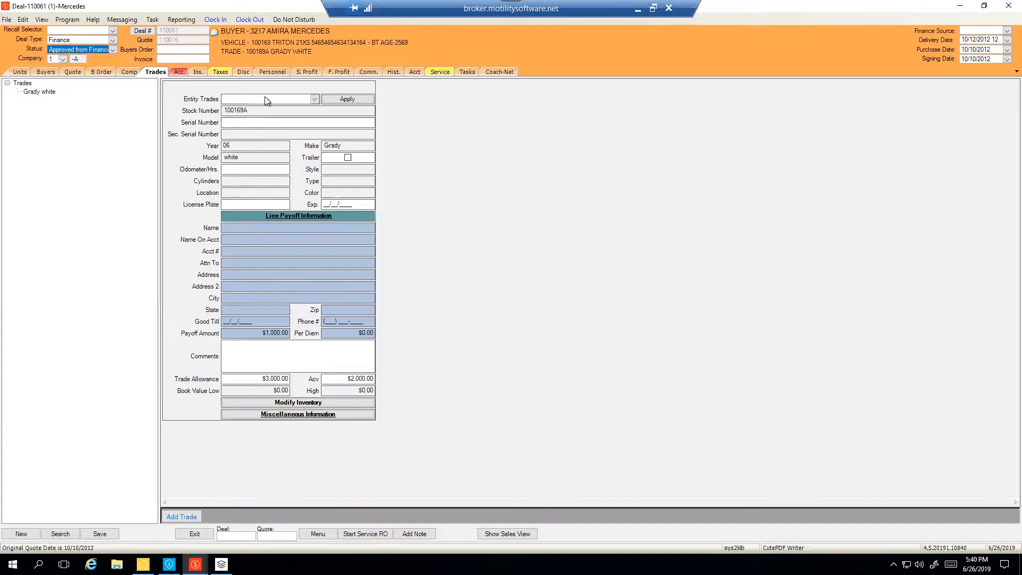
Open the trade's inventory record, view its travel trailer details including Pending Trade, and exit the record.
{"action": "left_click", "coordinate": [313, 404]}
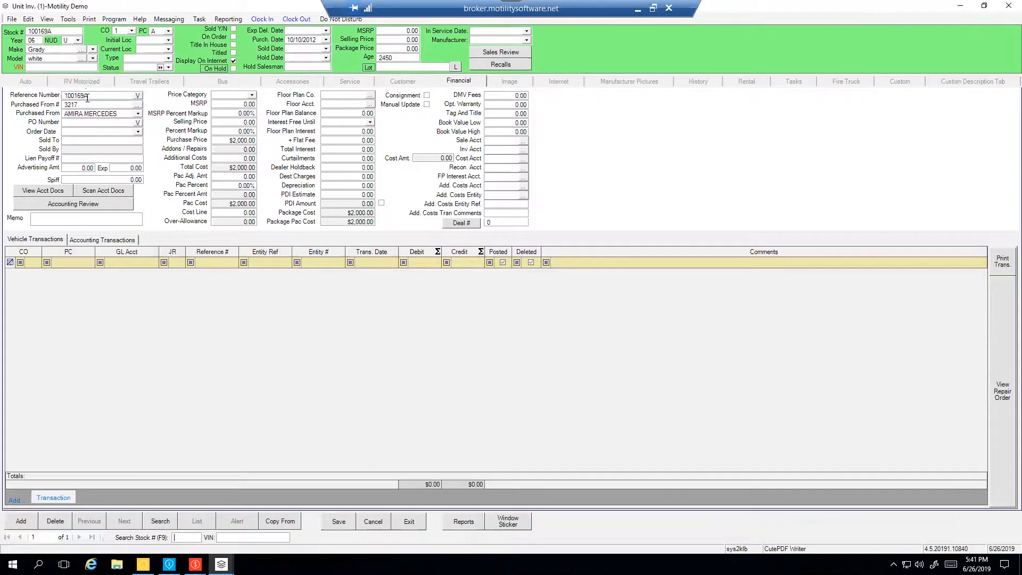
{"action": "left_click", "coordinate": [152, 81]}
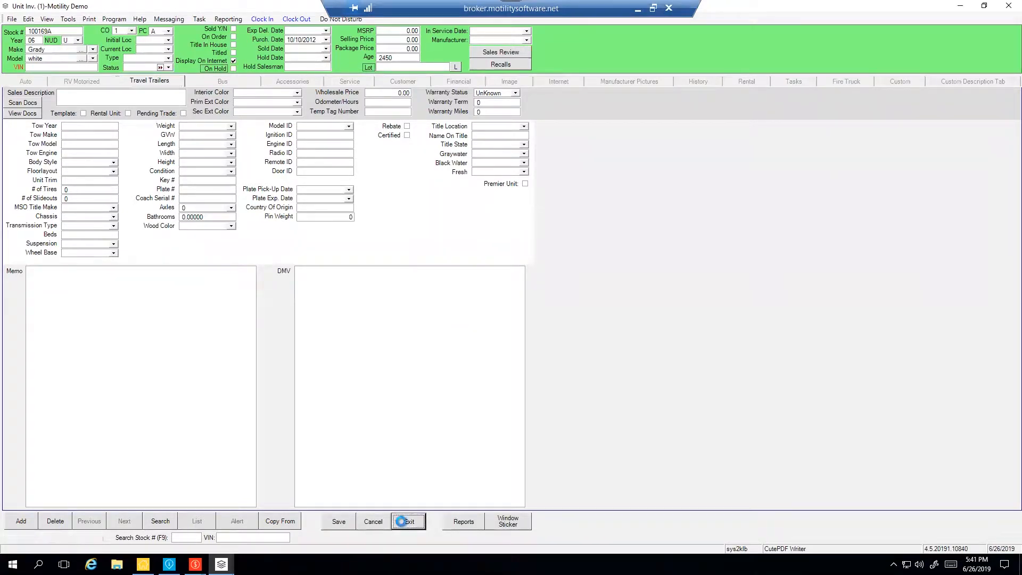
{"action": "left_click", "coordinate": [408, 521]}
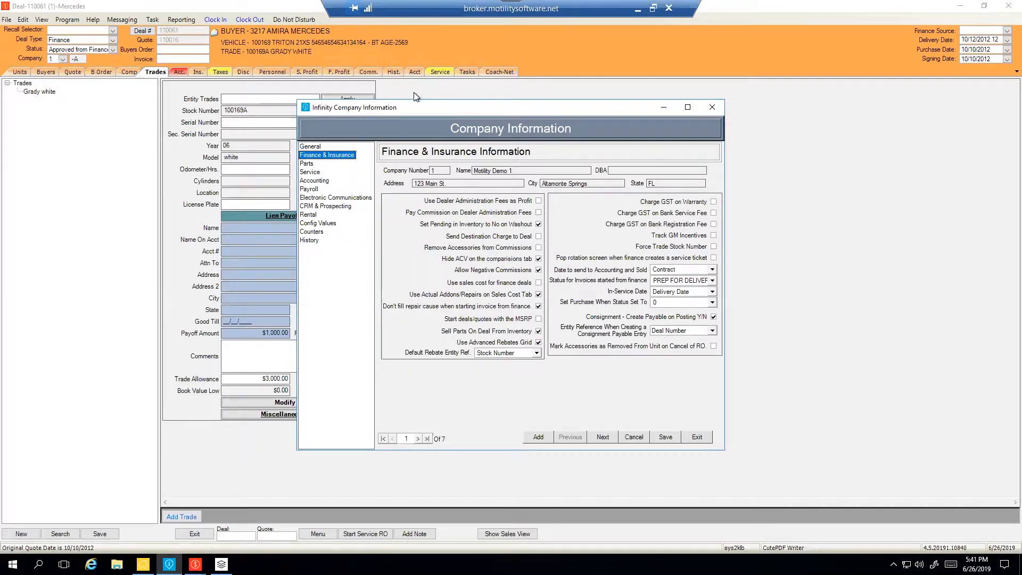
Bring up the financial details of the Triton 21XS inventory unit and examine its destination charges field.
{"action": "left_click", "coordinate": [283, 402]}
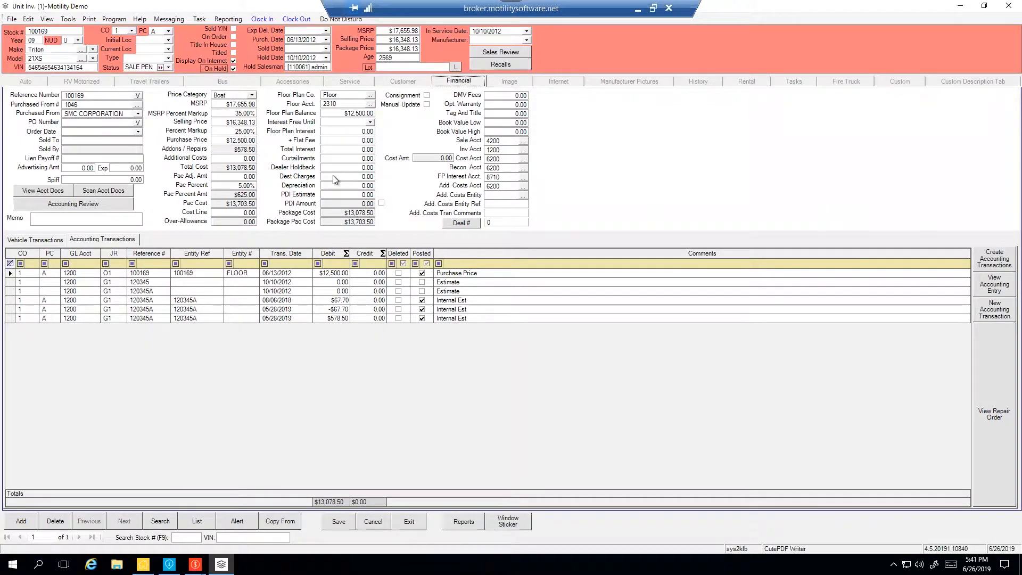
{"action": "left_click", "coordinate": [333, 177]}
{"action": "mouse_move", "coordinate": [243, 562]}
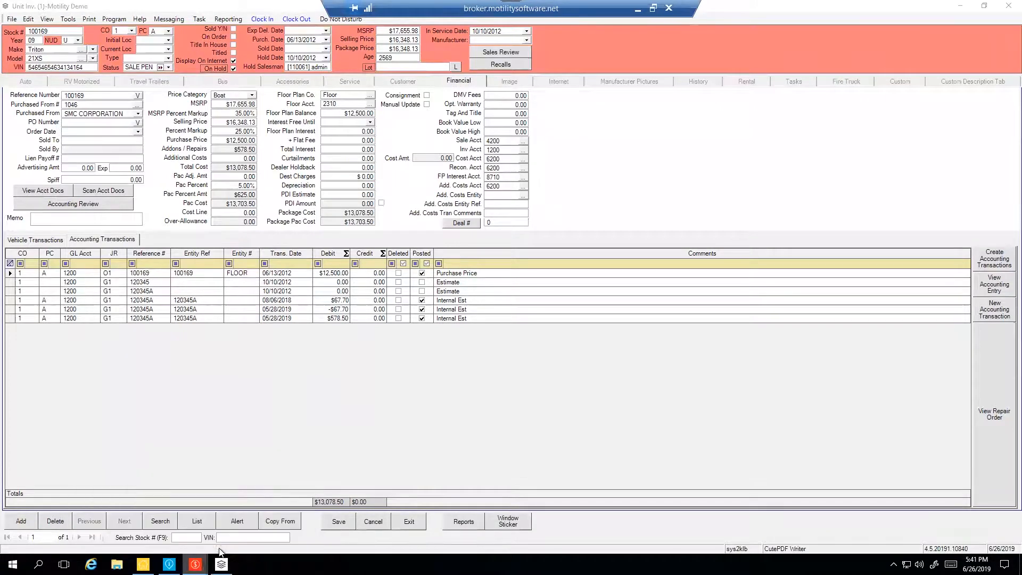
Return to the deal's quote to look at its fees, and recheck the Send Destination Charge to Deal option.
{"action": "left_click", "coordinate": [261, 511]}
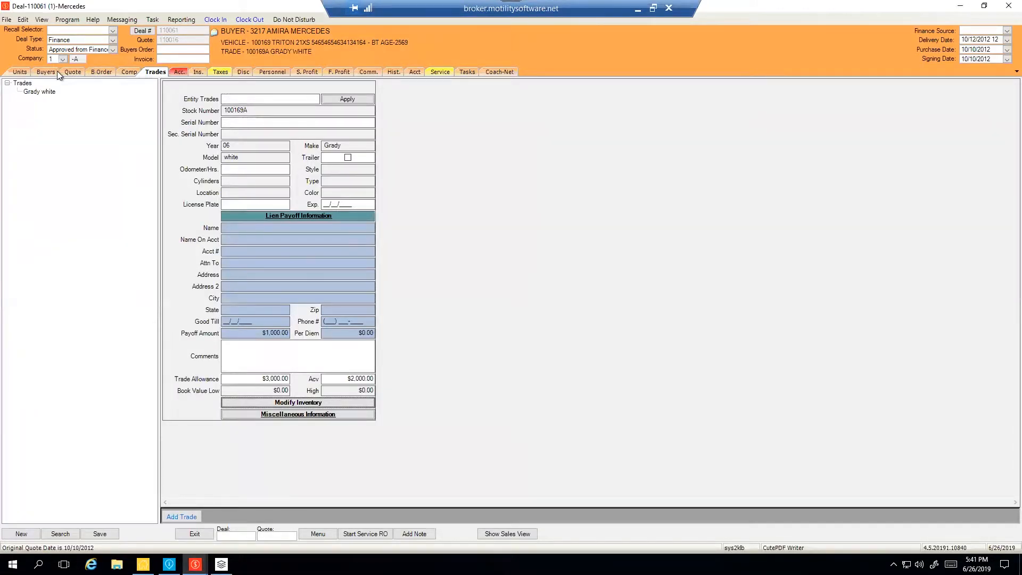
{"action": "left_click", "coordinate": [73, 72]}
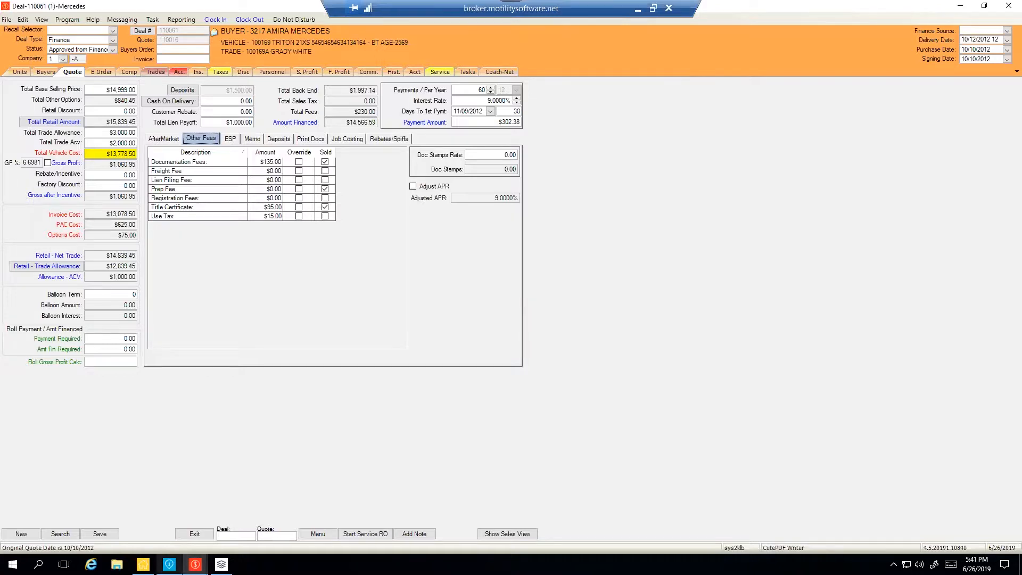
{"action": "left_click", "coordinate": [169, 564]}
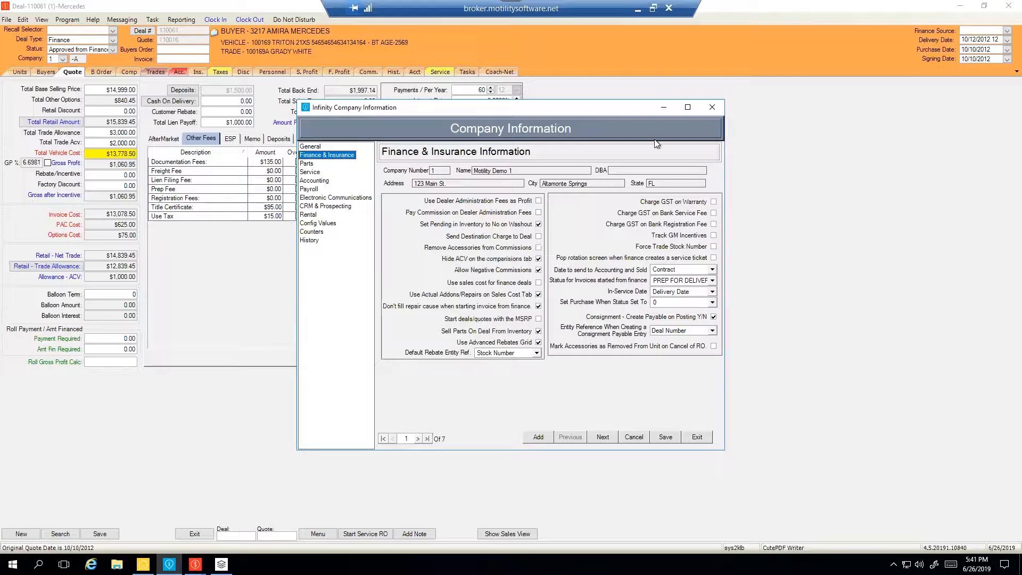
{"action": "left_click", "coordinate": [664, 108]}
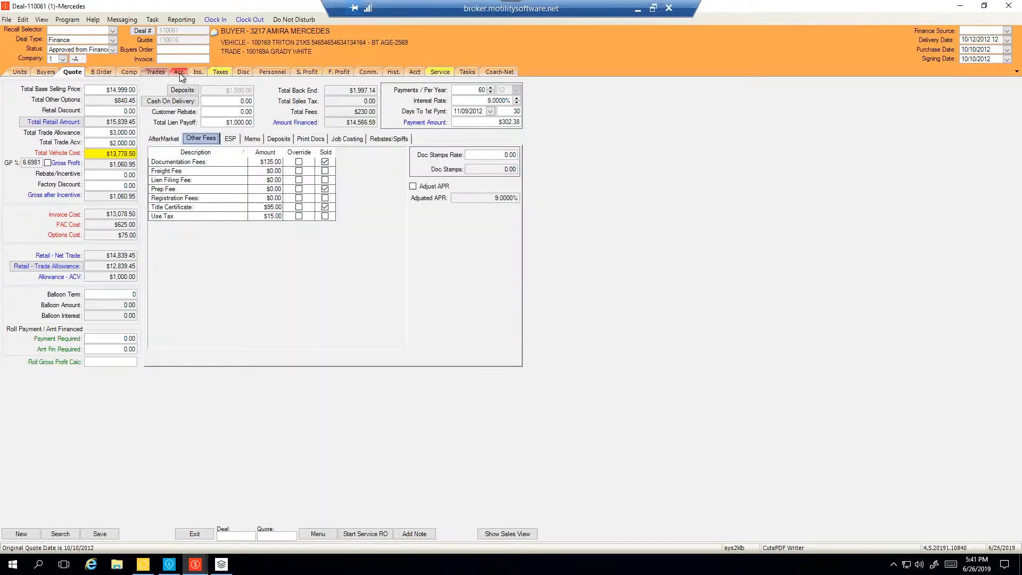
Review the deal's accessories and its side-by-side payment comparison alongside the company's Finance & Insurance settings.
{"action": "left_click", "coordinate": [179, 73]}
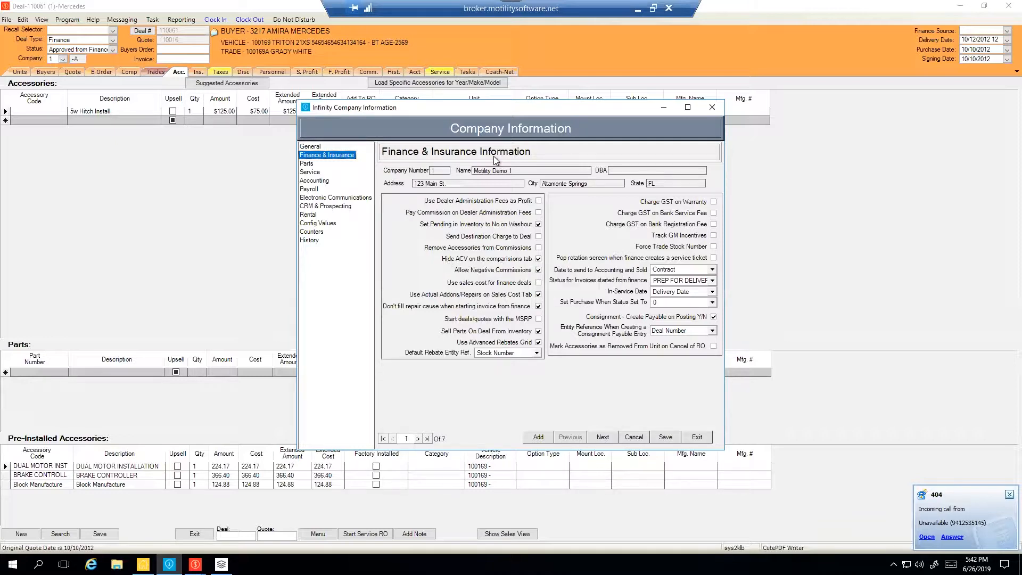
{"action": "left_click", "coordinate": [664, 107]}
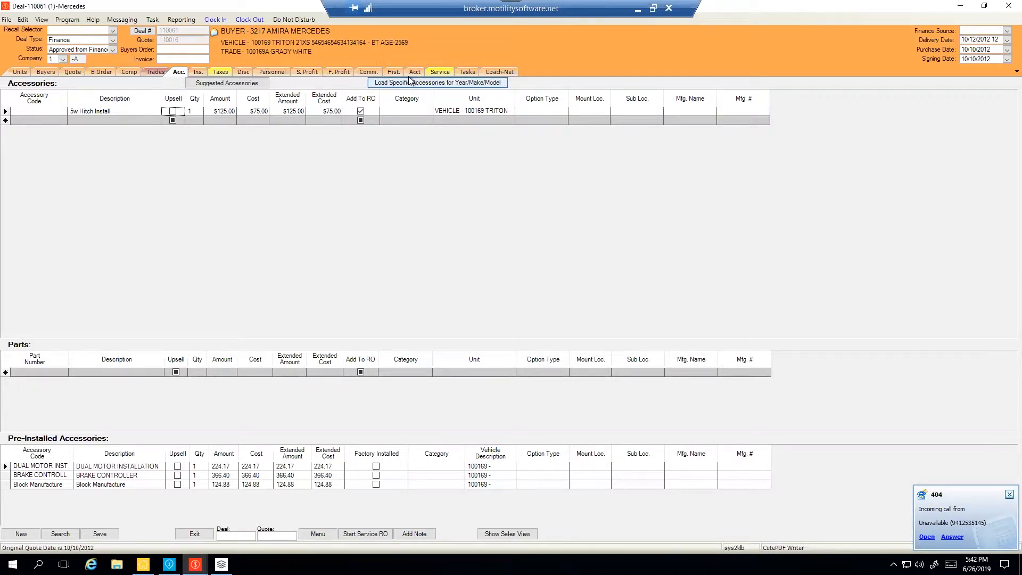
{"action": "left_click", "coordinate": [129, 72]}
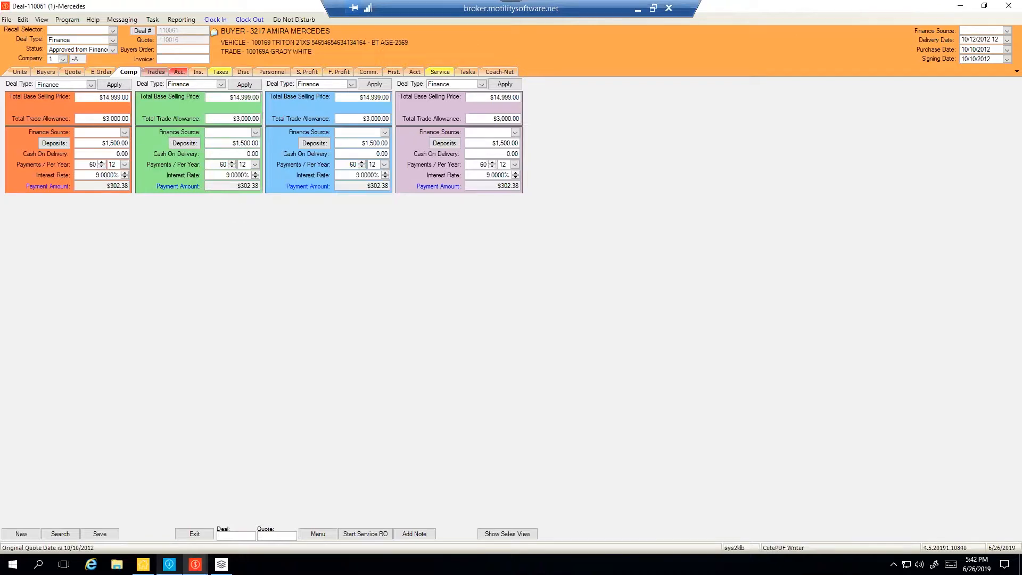
{"action": "left_click", "coordinate": [169, 563]}
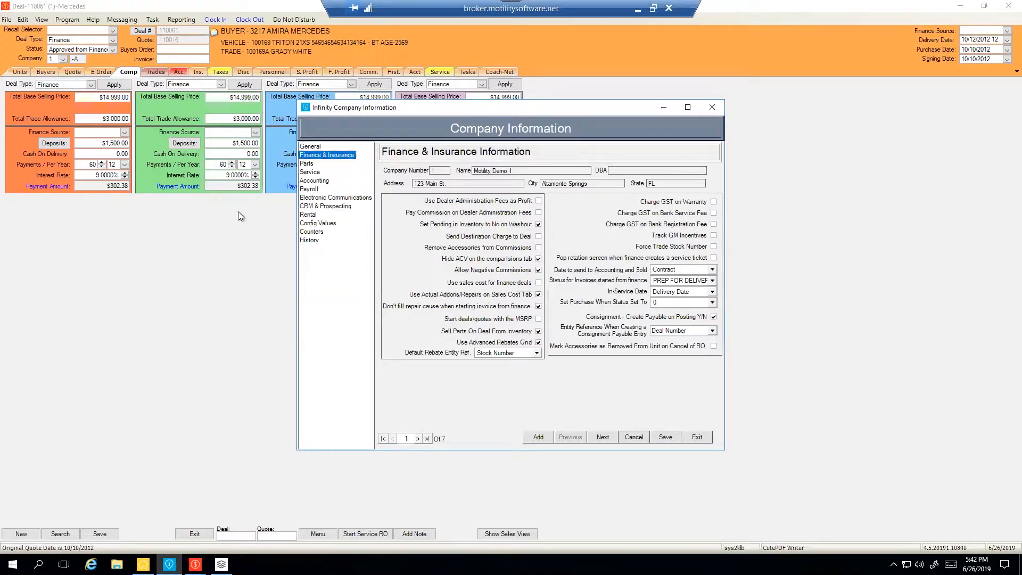
View the deal's commissions, and review the negative commission, sales cost, repair cause and MSRP options in the company settings.
{"action": "left_click", "coordinate": [367, 72]}
{"action": "left_click", "coordinate": [366, 72]}
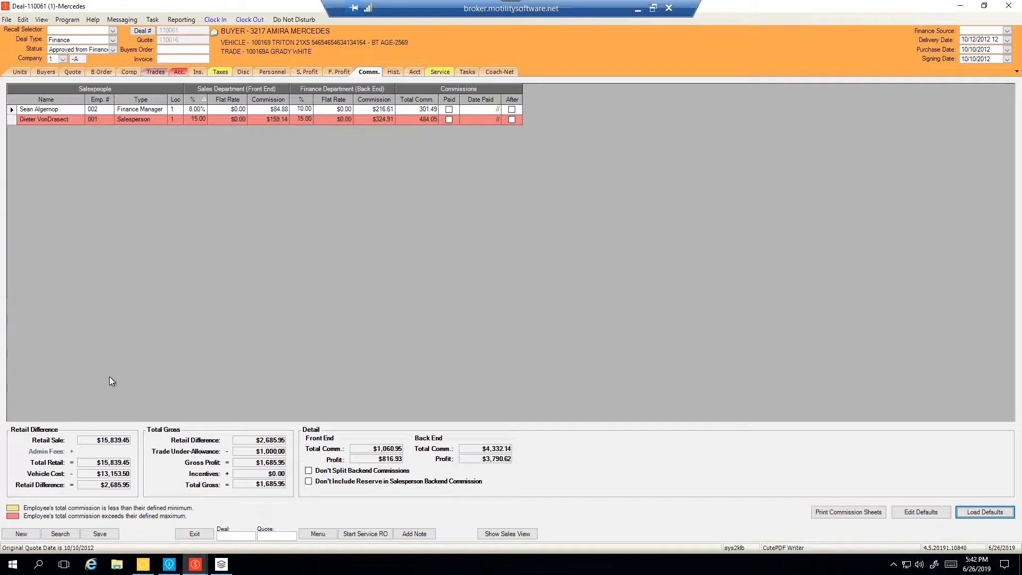
{"action": "left_click", "coordinate": [169, 564]}
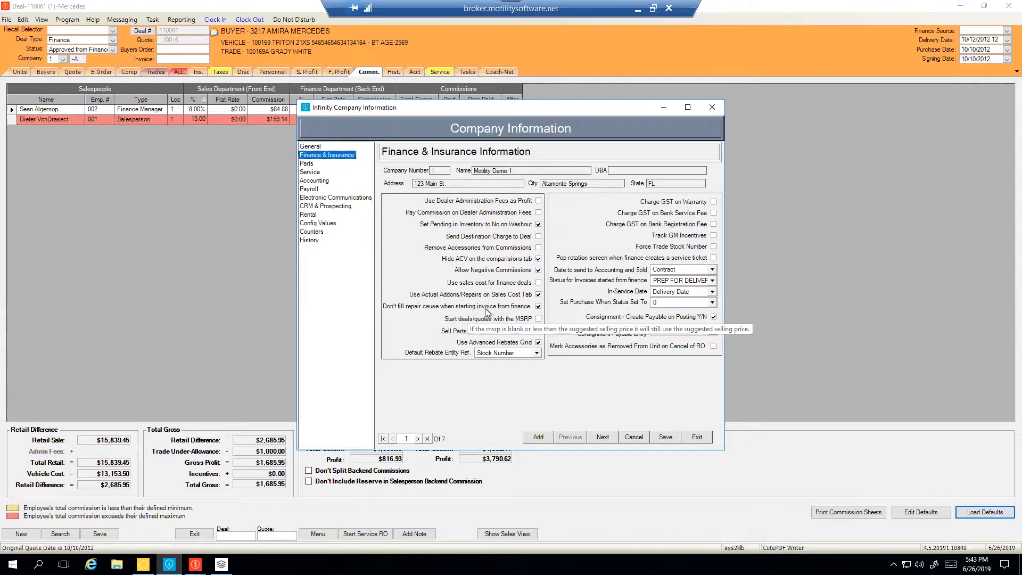
{"action": "left_click", "coordinate": [663, 108]}
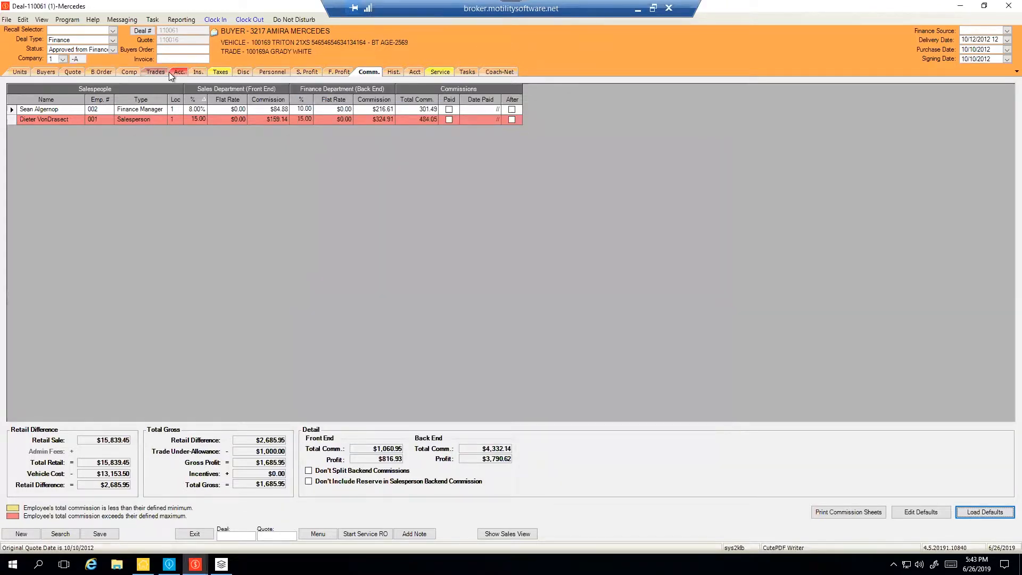
Start a service RO from the deal's accessories, declining to use the existing RO and closing the membership selection without choosing one.
{"action": "left_click", "coordinate": [176, 72]}
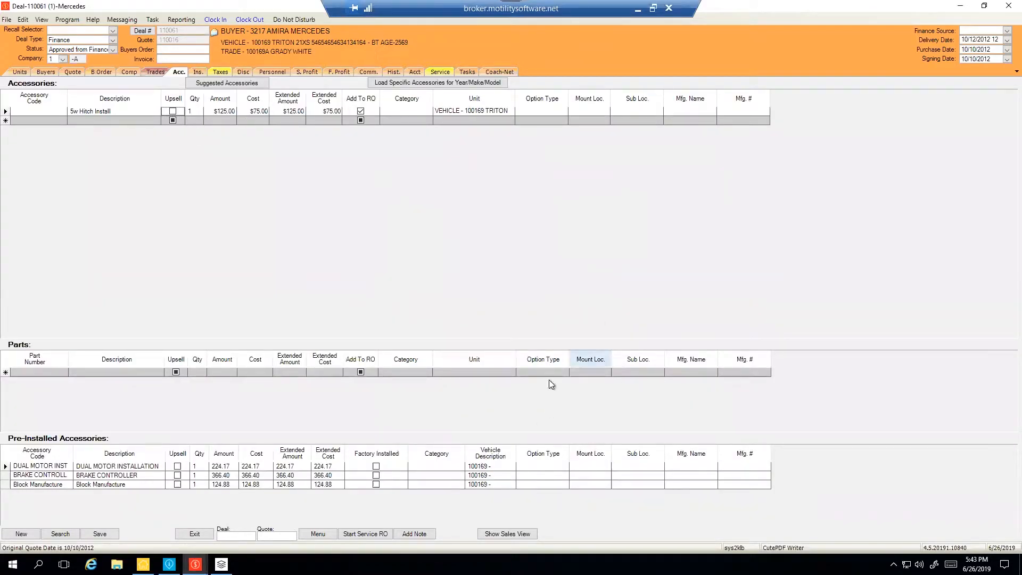
{"action": "left_click", "coordinate": [379, 534]}
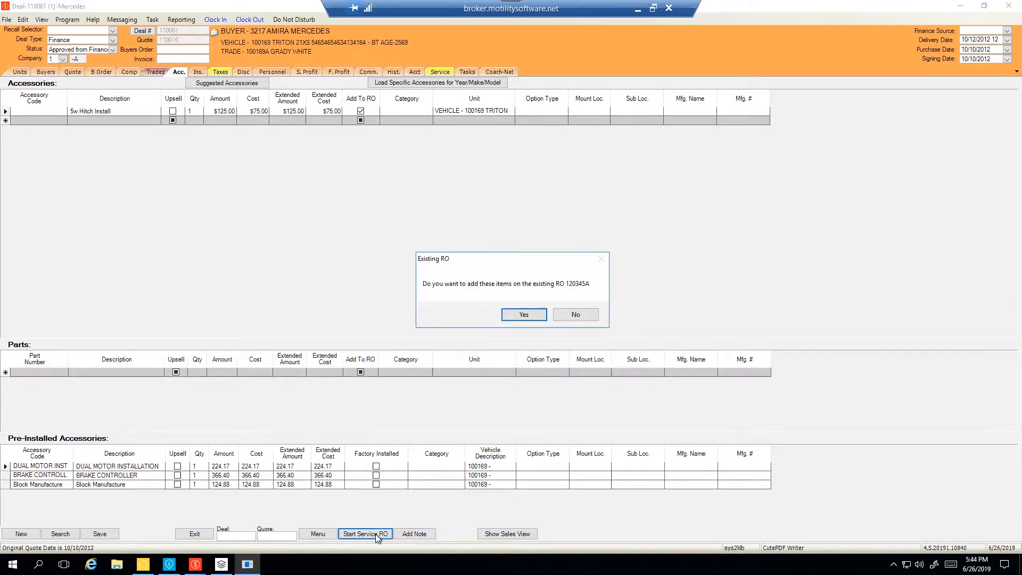
{"action": "left_click", "coordinate": [577, 317]}
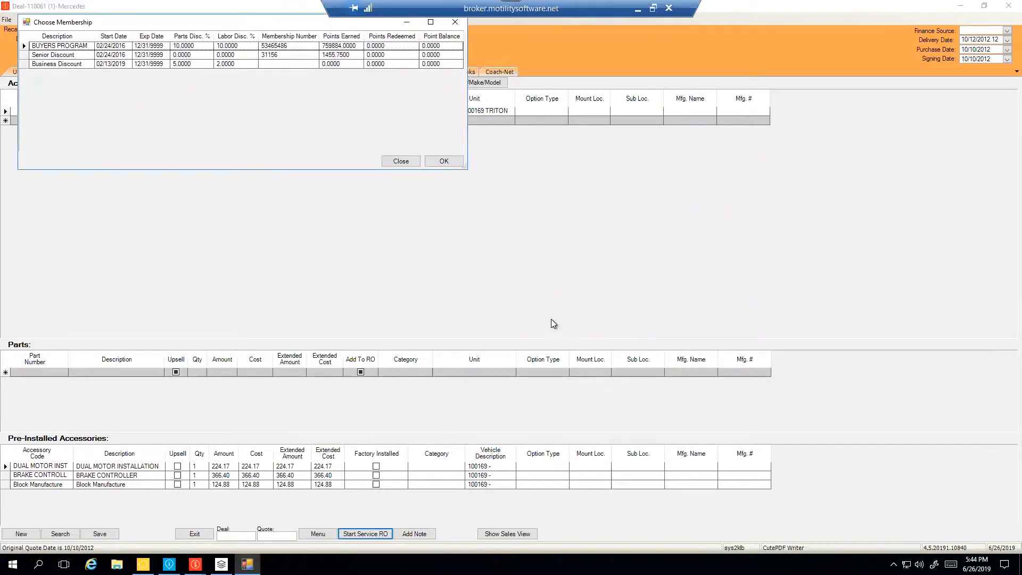
{"action": "left_click", "coordinate": [400, 161]}
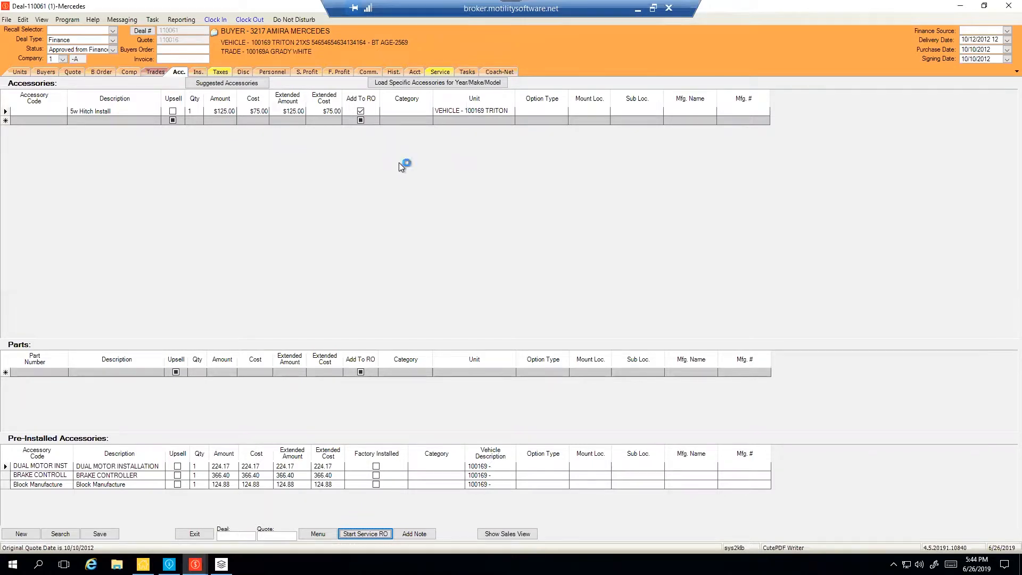
Finish starting the service RO and open it from the deal's service history for unit 100169.
{"action": "left_click", "coordinate": [526, 317]}
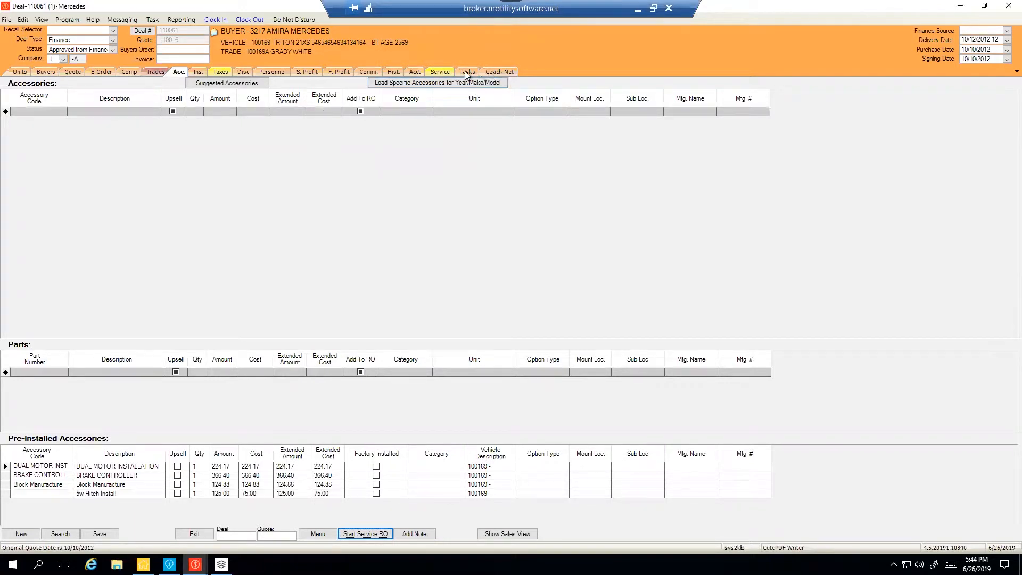
{"action": "left_click", "coordinate": [439, 73]}
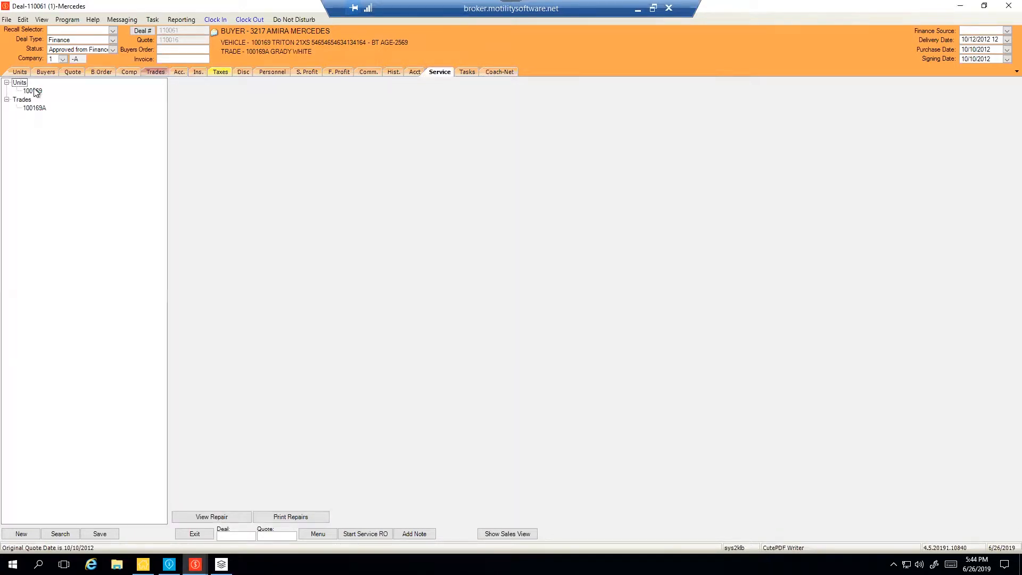
{"action": "left_click", "coordinate": [33, 91]}
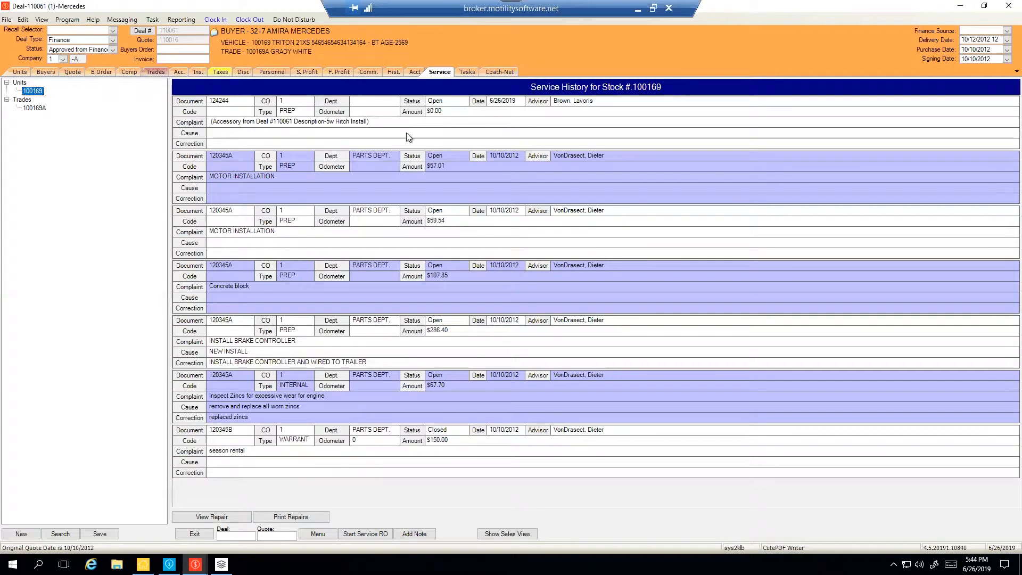
{"action": "left_click", "coordinate": [329, 124]}
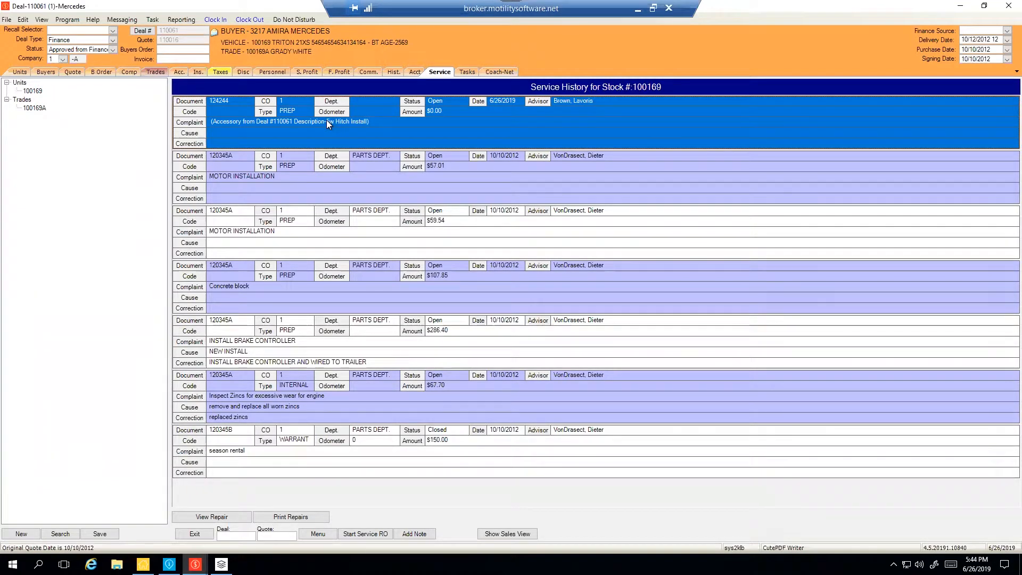
{"action": "double_click", "coordinate": [328, 123]}
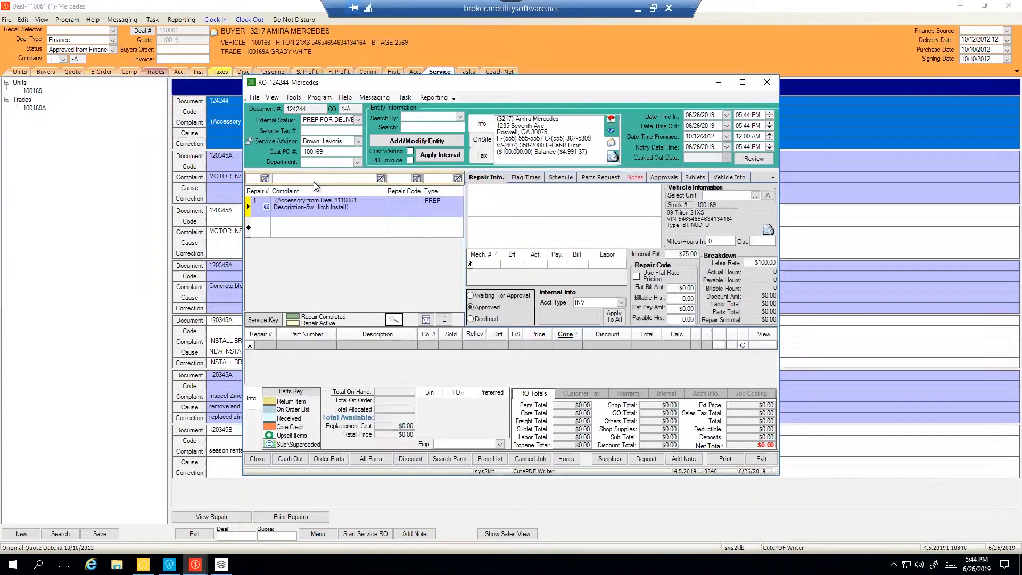
Review the new RO's accessory complaint and read its note through the quoted price, cost, deal employees and delivery date.
{"action": "left_click", "coordinate": [355, 210]}
{"action": "left_click_drag", "start_coordinate": [361, 210], "coordinate": [251, 189]}
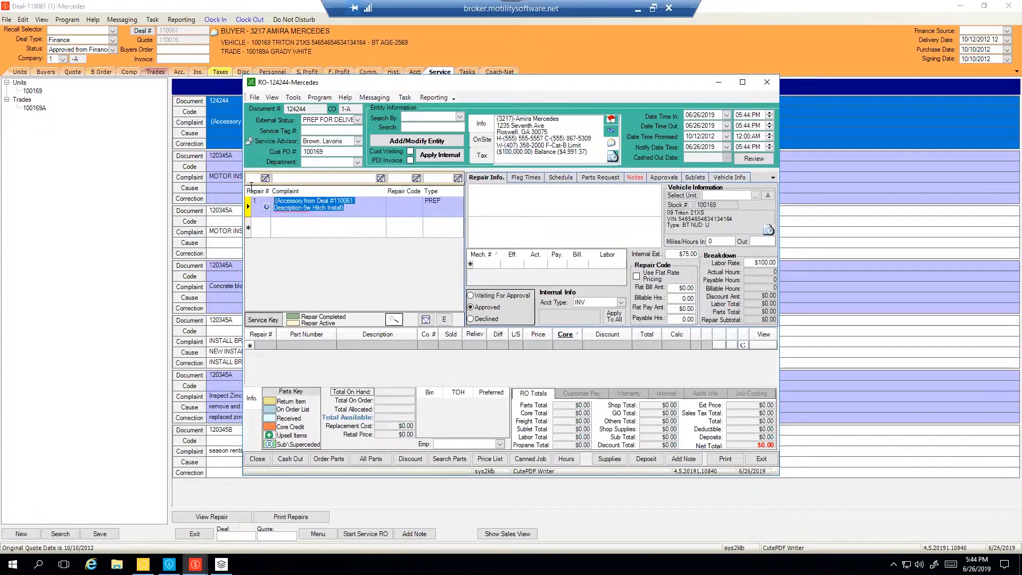
{"action": "left_click", "coordinate": [633, 177]}
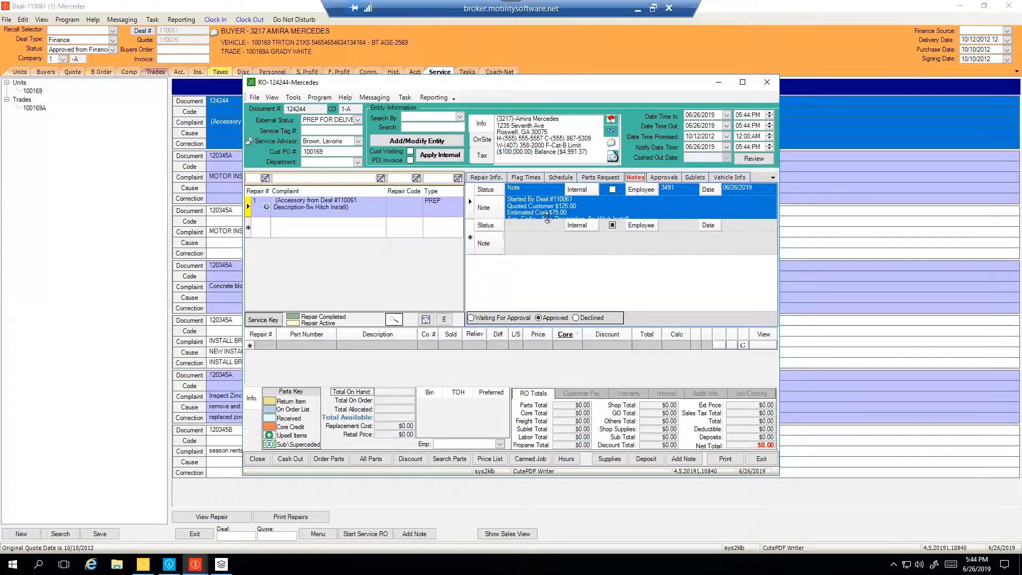
{"action": "left_click", "coordinate": [590, 208]}
{"action": "key", "text": "Down"}
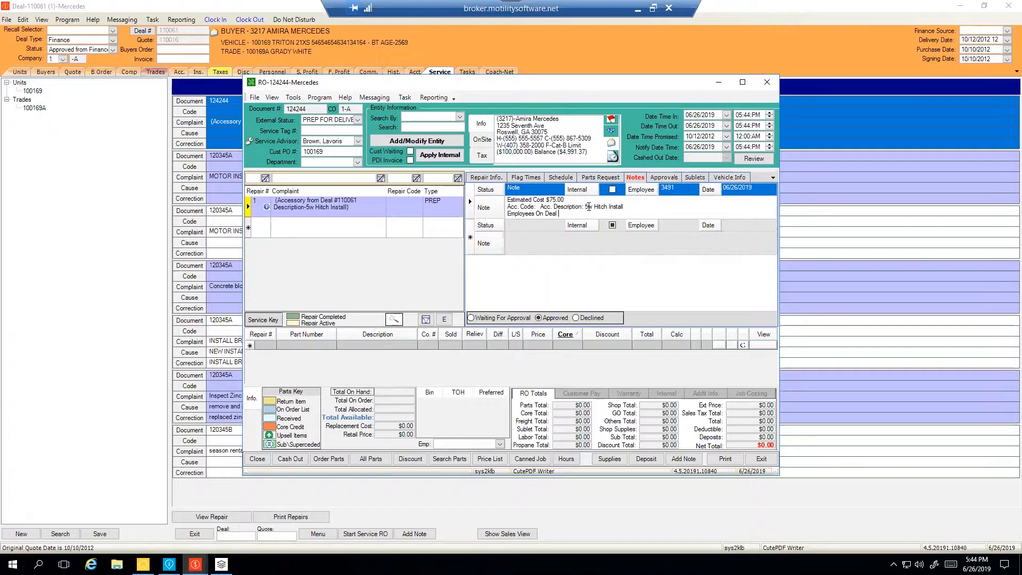
{"action": "key", "text": "Down"}
{"action": "key", "text": "Down"}
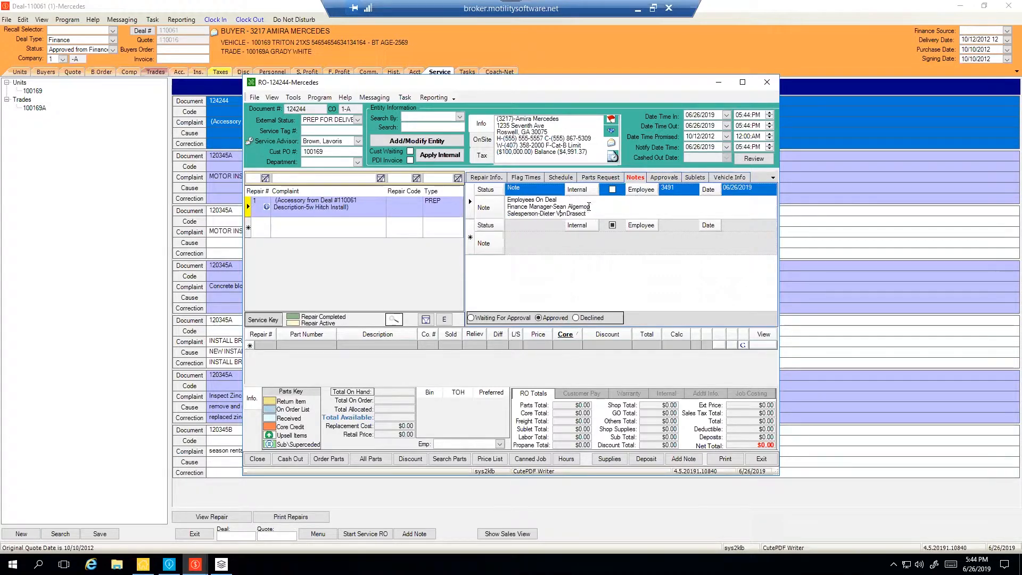
{"action": "key", "text": "Down"}
{"action": "key", "text": "Down"}
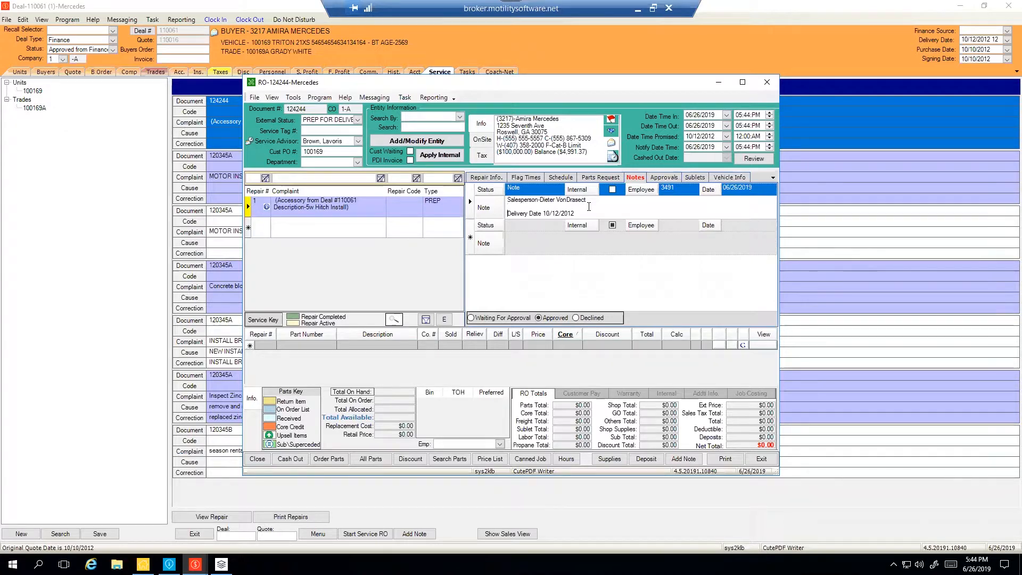
{"action": "key", "text": "Down"}
{"action": "key", "text": "Down"}
{"action": "key", "text": "Down"}
{"action": "key", "text": "Down"}
{"action": "key", "text": "Down"}
{"action": "key", "text": "Down"}
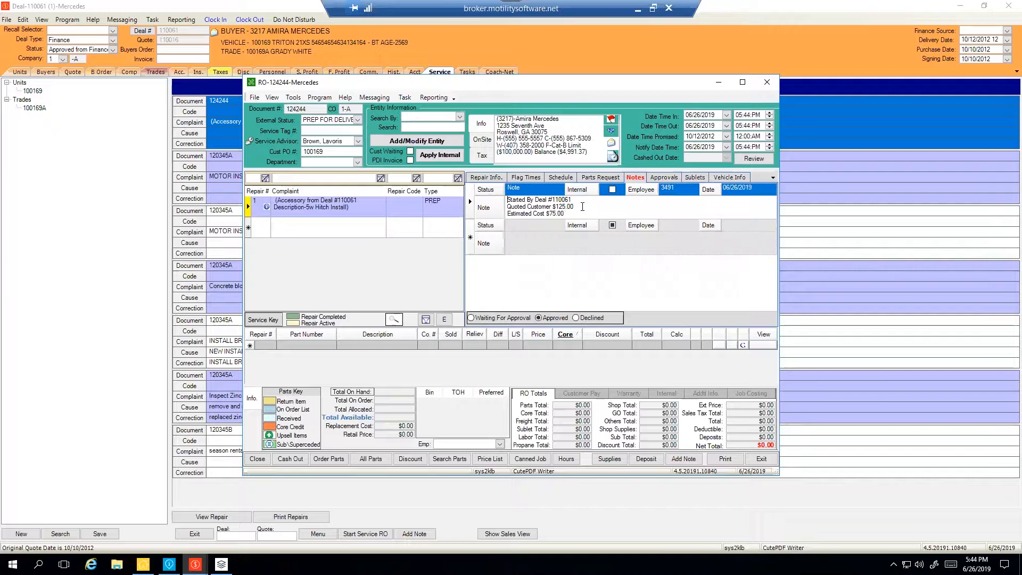
Compare the RO's note and complaint text with the invoice-related options in the company's Finance & Insurance settings.
{"action": "left_click", "coordinate": [169, 565]}
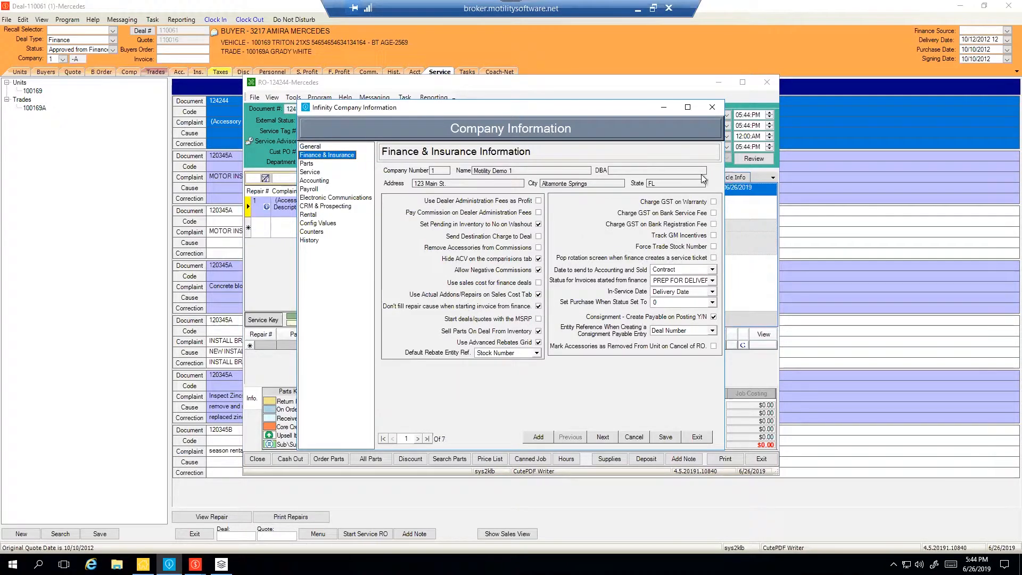
{"action": "left_click", "coordinate": [658, 108]}
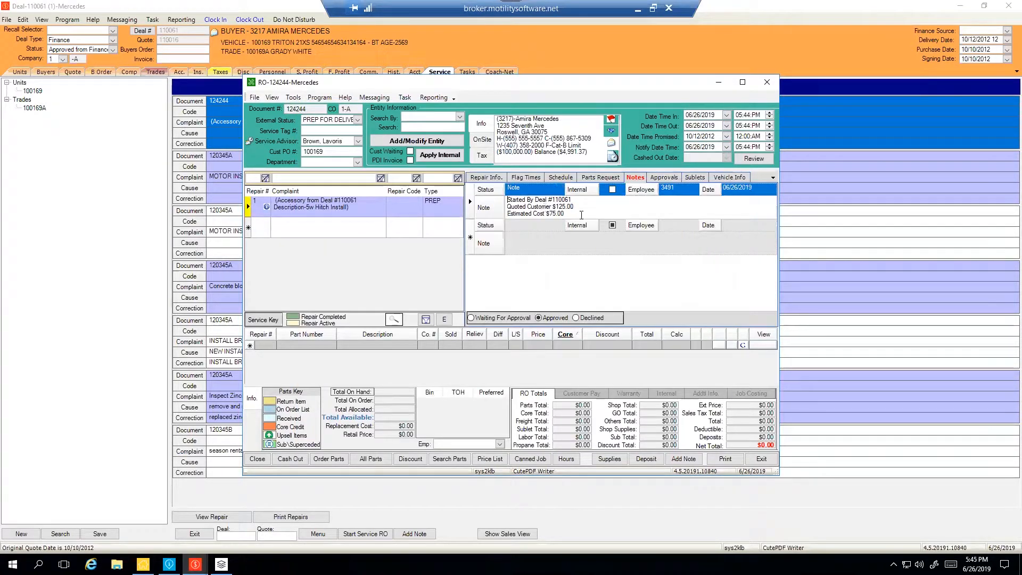
{"action": "left_click_drag", "start_coordinate": [569, 214], "coordinate": [511, 200]}
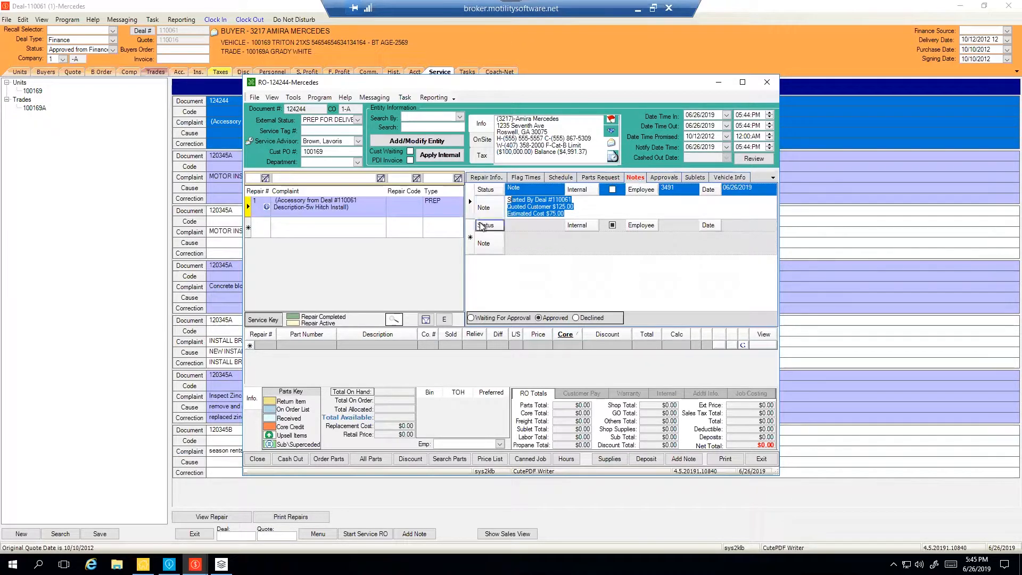
{"action": "left_click", "coordinate": [362, 209]}
{"action": "left_click_drag", "start_coordinate": [361, 211], "coordinate": [264, 205]}
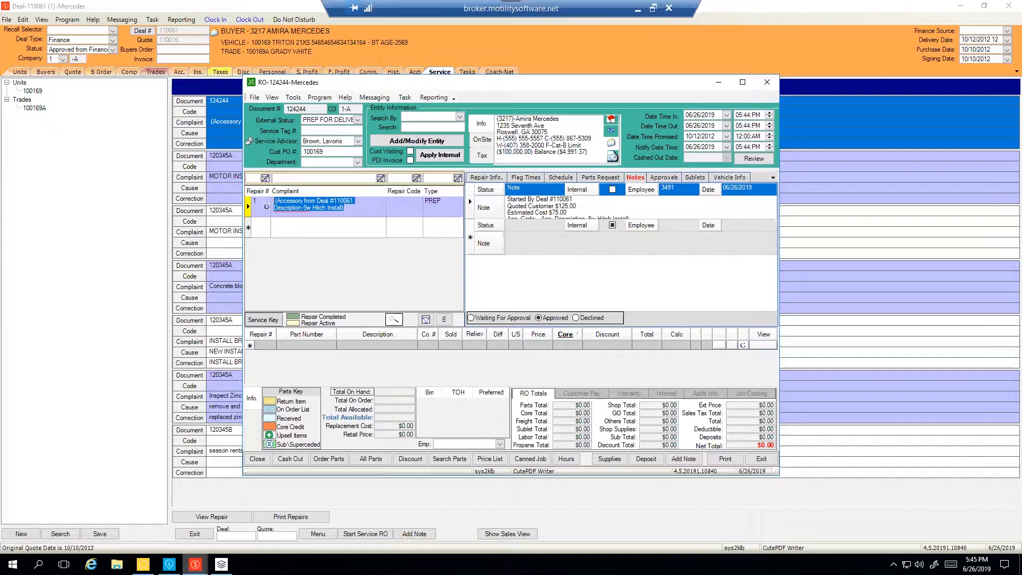
{"action": "left_click", "coordinate": [169, 564]}
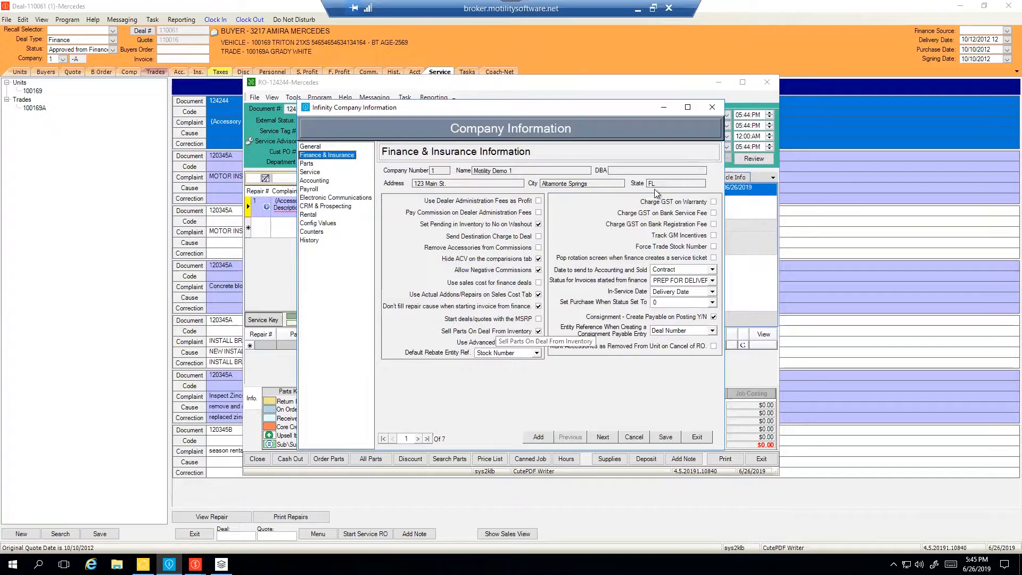
{"action": "left_click", "coordinate": [663, 108]}
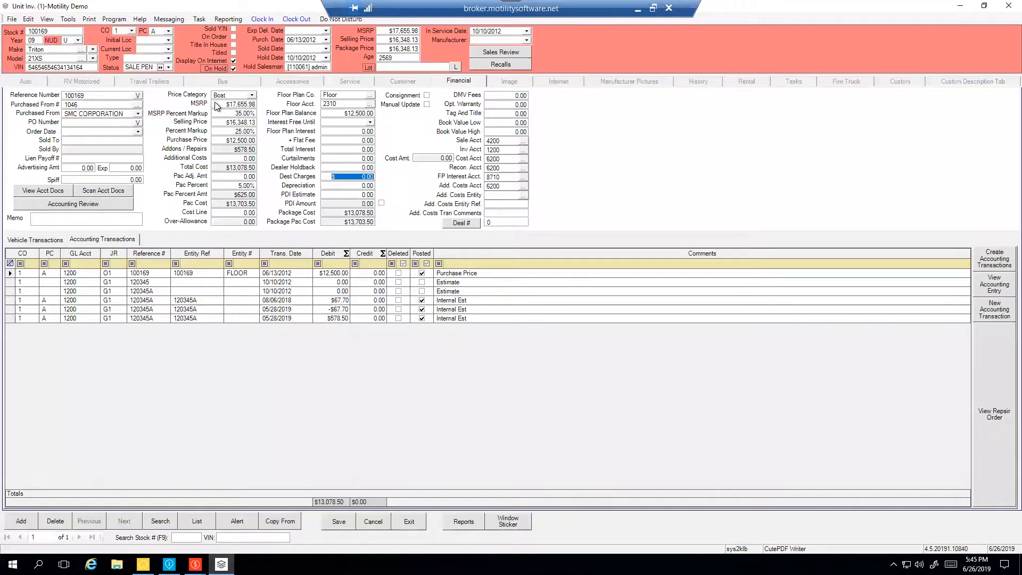
Examine the unit's MSRP and selling price in Unit Inventory, and recheck the Start deals/quotes with the MSRP option.
{"action": "left_click", "coordinate": [214, 104]}
{"action": "left_click", "coordinate": [224, 123]}
{"action": "double_click", "coordinate": [248, 124]}
{"action": "left_click", "coordinate": [169, 565]}
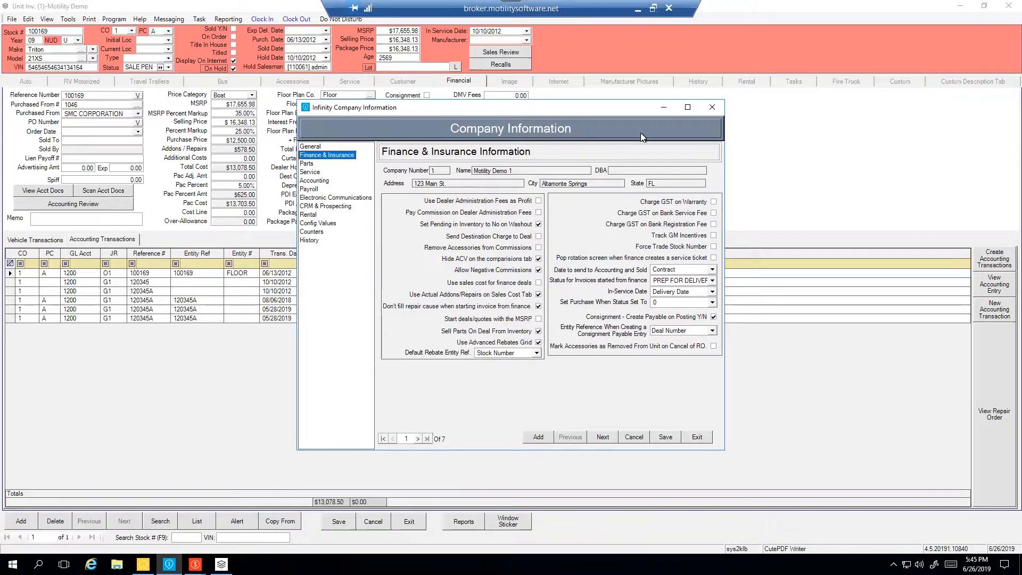
{"action": "left_click", "coordinate": [662, 109]}
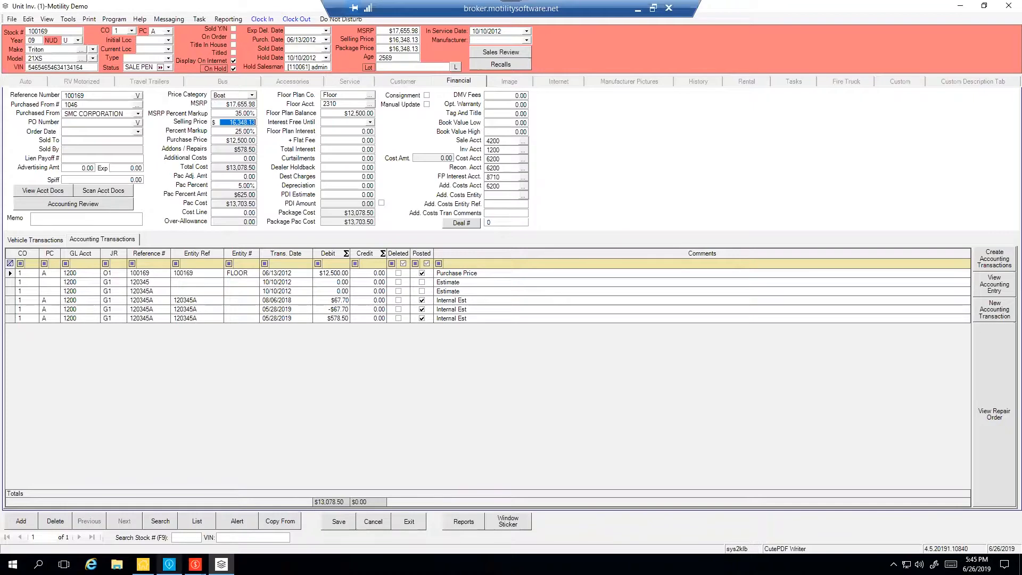
Switch back to the deal and close the service RO.
{"action": "mouse_move", "coordinate": [170, 563]}
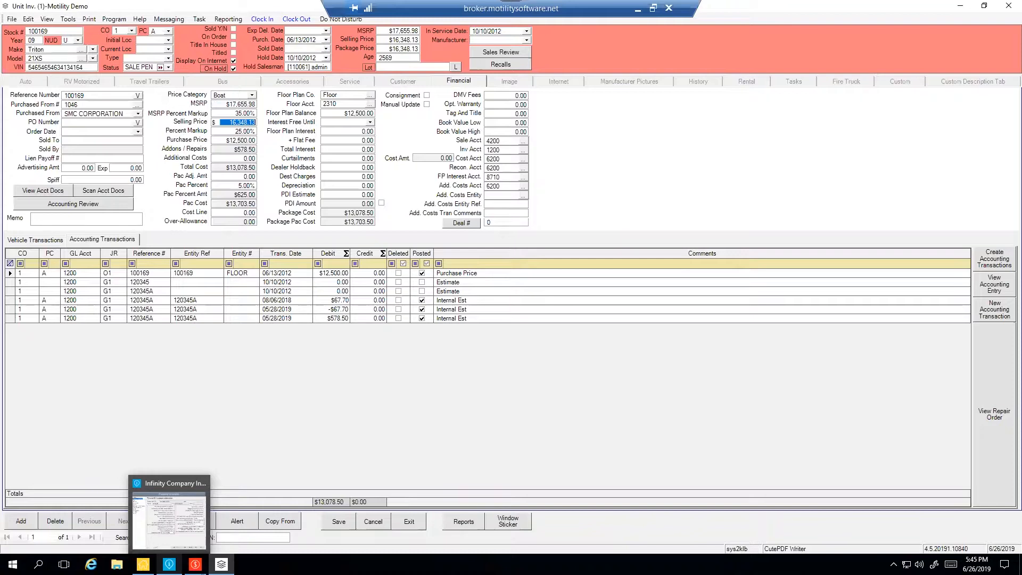
{"action": "left_click", "coordinate": [195, 564]}
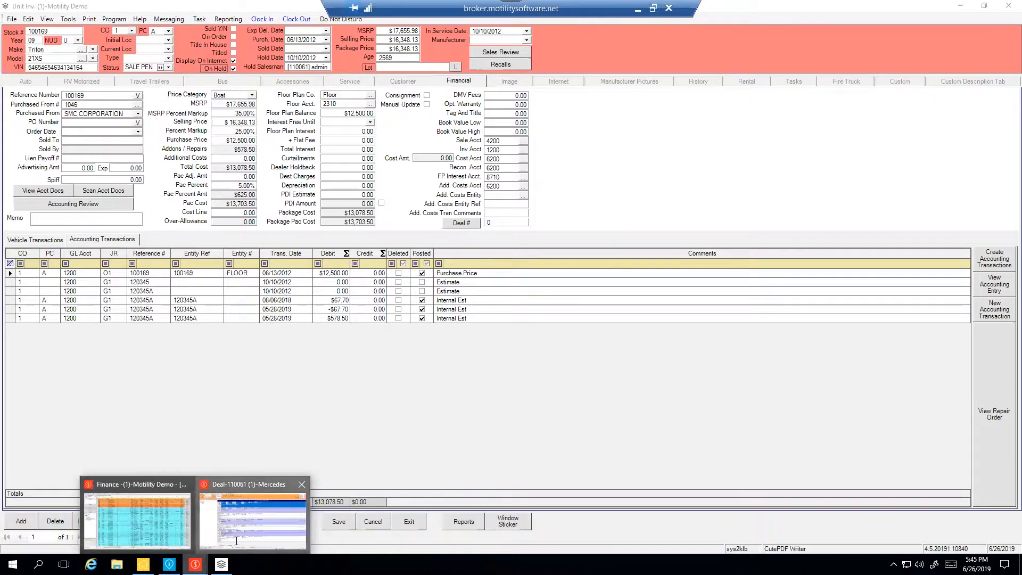
{"action": "left_click", "coordinate": [253, 516]}
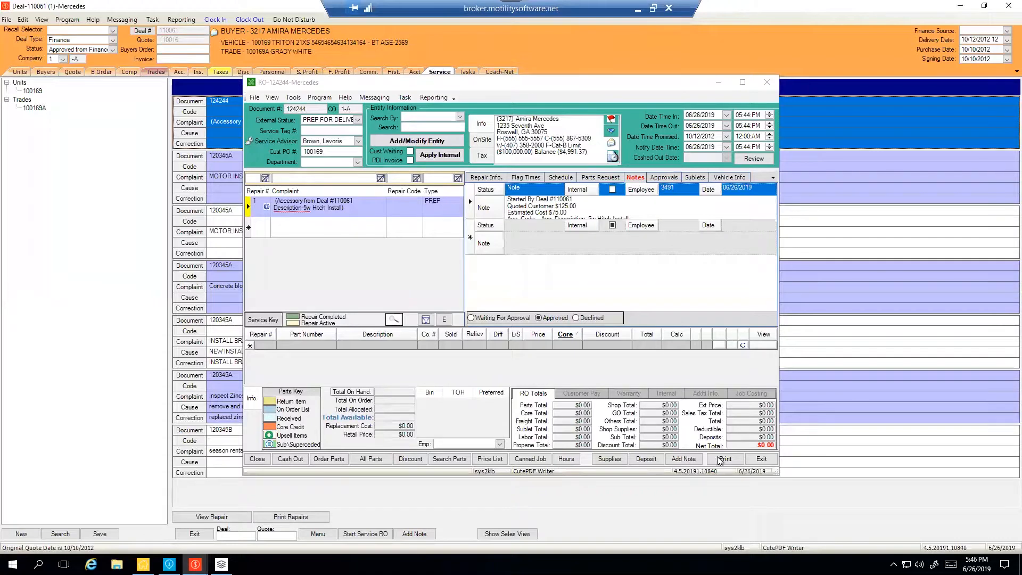
{"action": "left_click", "coordinate": [762, 459]}
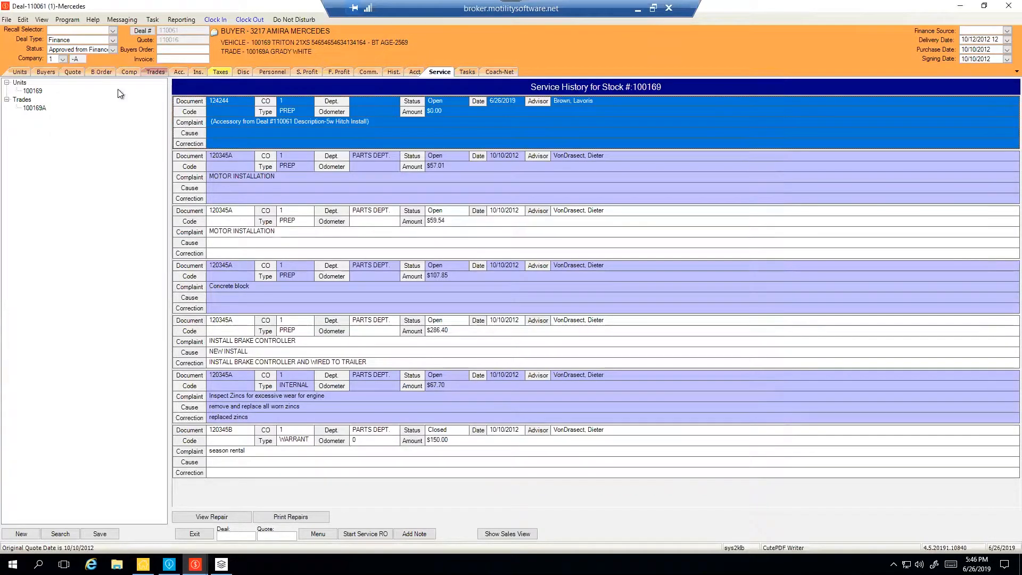
Look through the part search for the deal's parts, and cancel it without selecting a part.
{"action": "left_click", "coordinate": [179, 73]}
{"action": "left_click", "coordinate": [49, 372]}
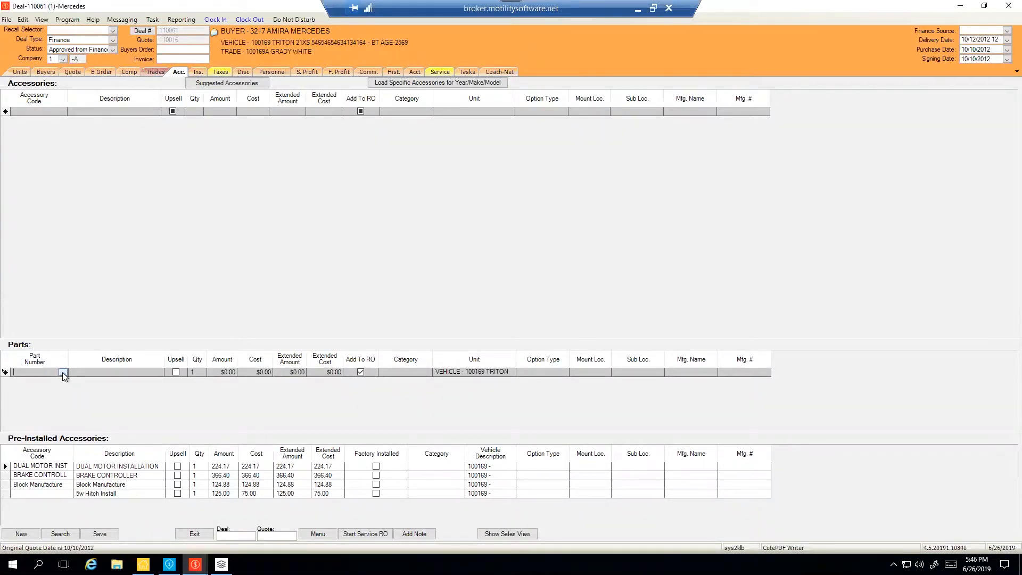
{"action": "key", "text": "Tab"}
{"action": "left_click", "coordinate": [63, 372]}
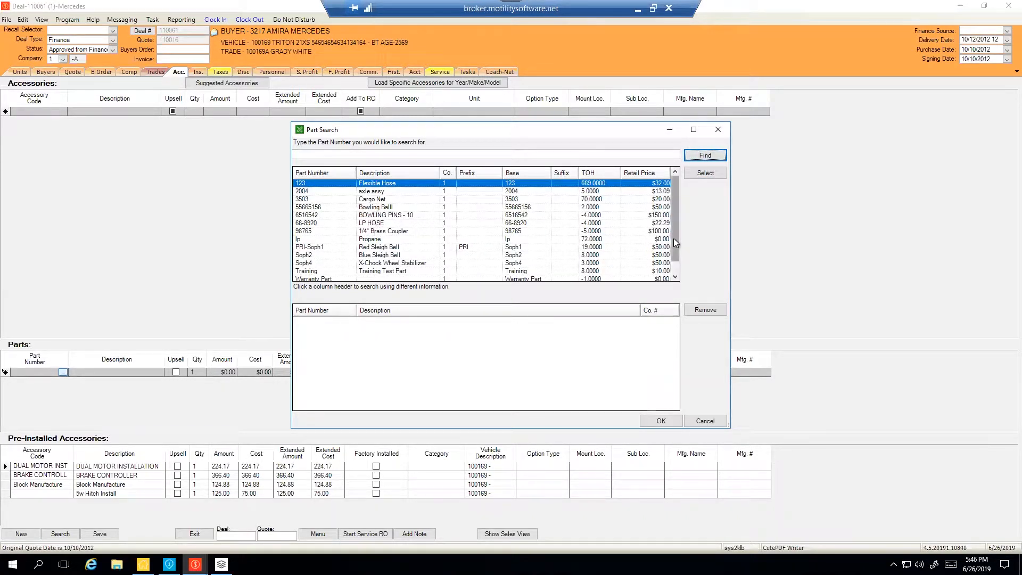
{"action": "left_click", "coordinate": [703, 421]}
Switch to Parts/Service, open Master Inventory and run a part search.
{"action": "left_click", "coordinate": [69, 20]}
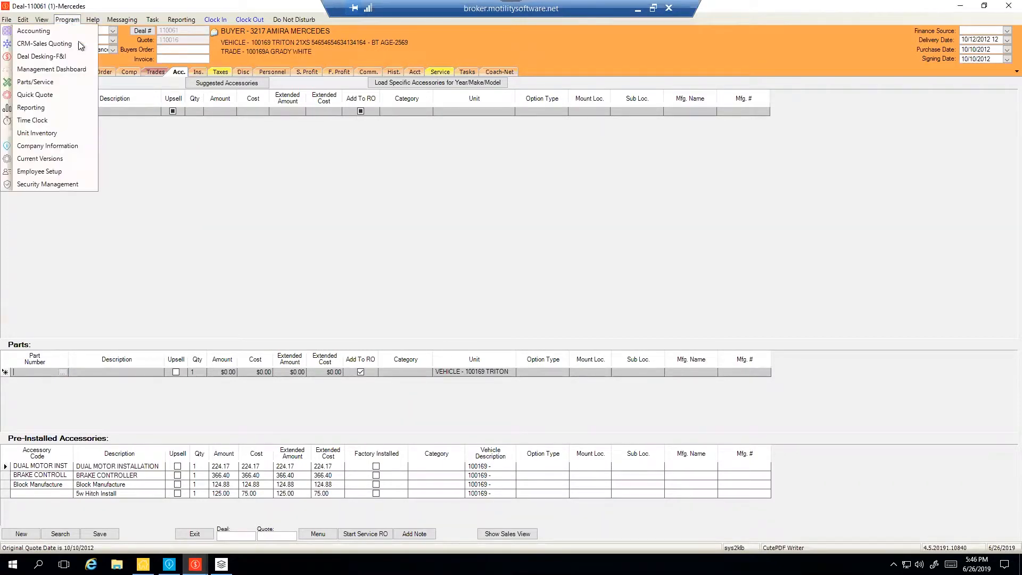
{"action": "left_click", "coordinate": [64, 81]}
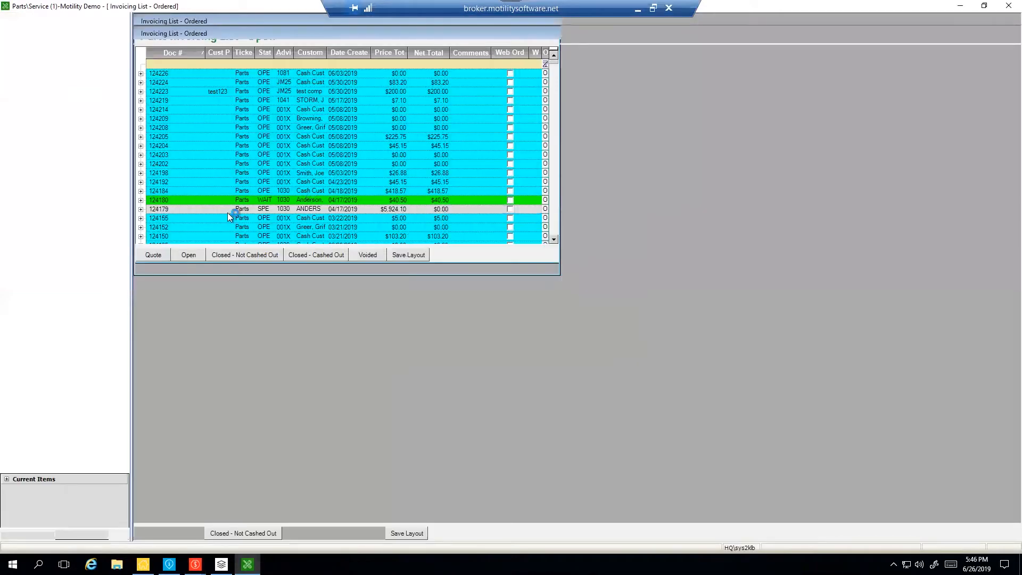
{"action": "left_click", "coordinate": [77, 277]}
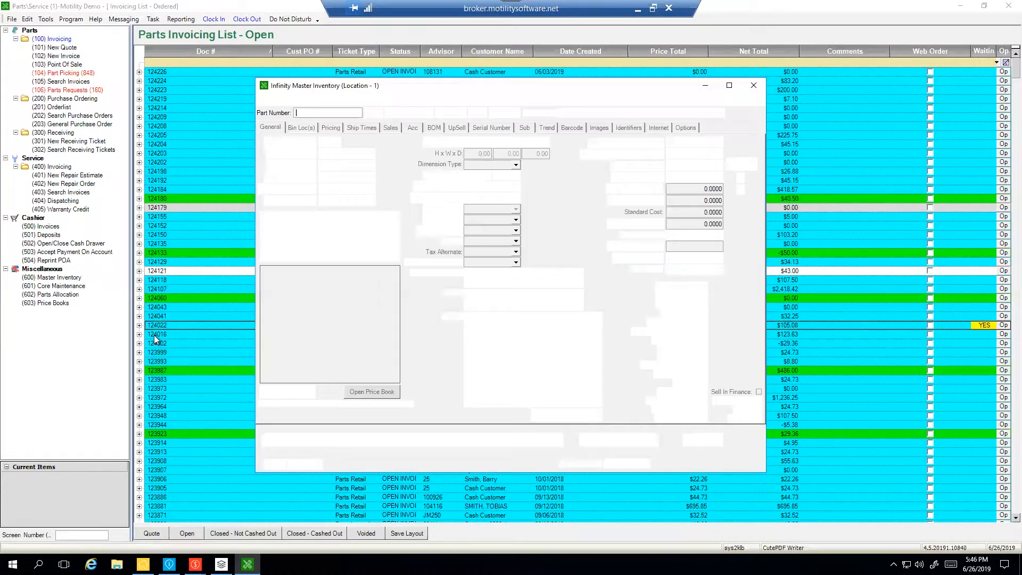
{"action": "left_click", "coordinate": [391, 439]}
{"action": "left_click", "coordinate": [580, 329]}
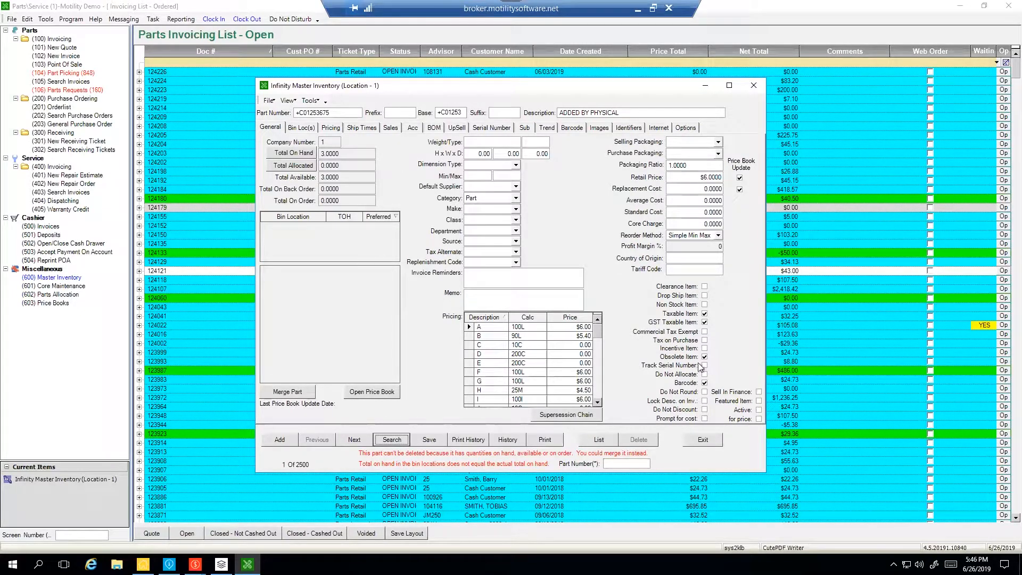
Enable Sell In Finance for part +C01253675, and check the Parts Mass Update options without processing them.
{"action": "left_click", "coordinate": [759, 392]}
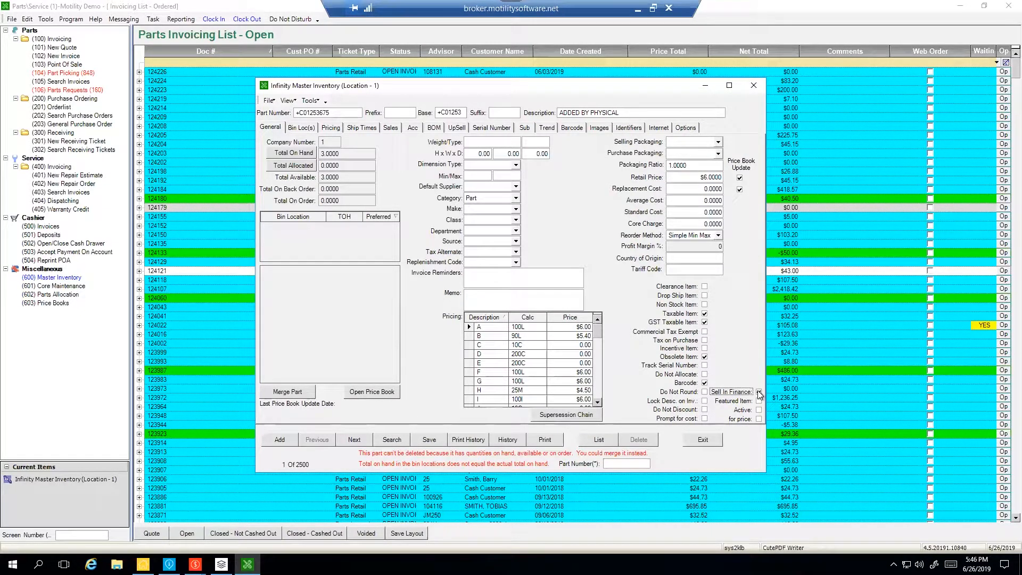
{"action": "left_click", "coordinate": [309, 101]}
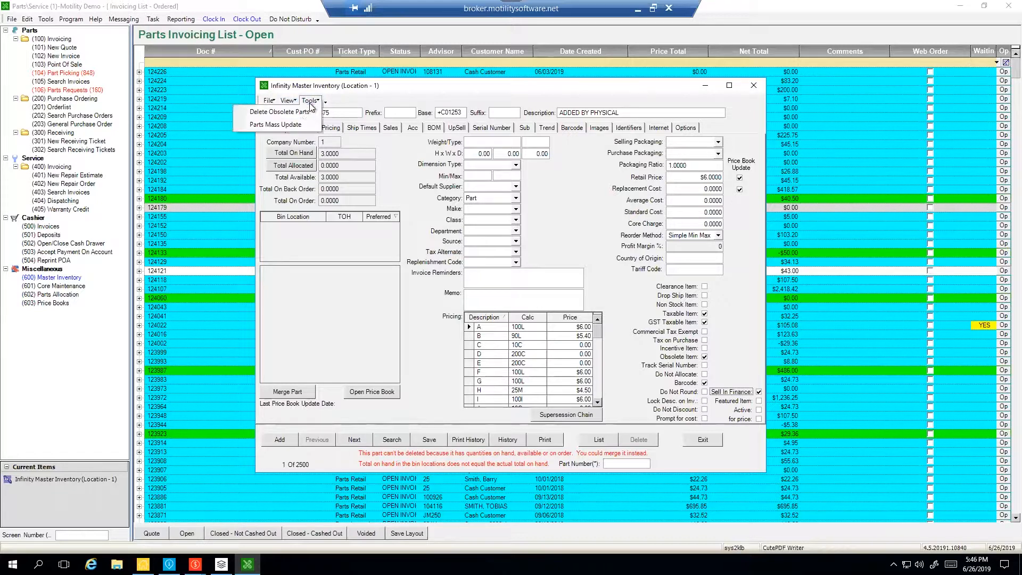
{"action": "left_click", "coordinate": [282, 125]}
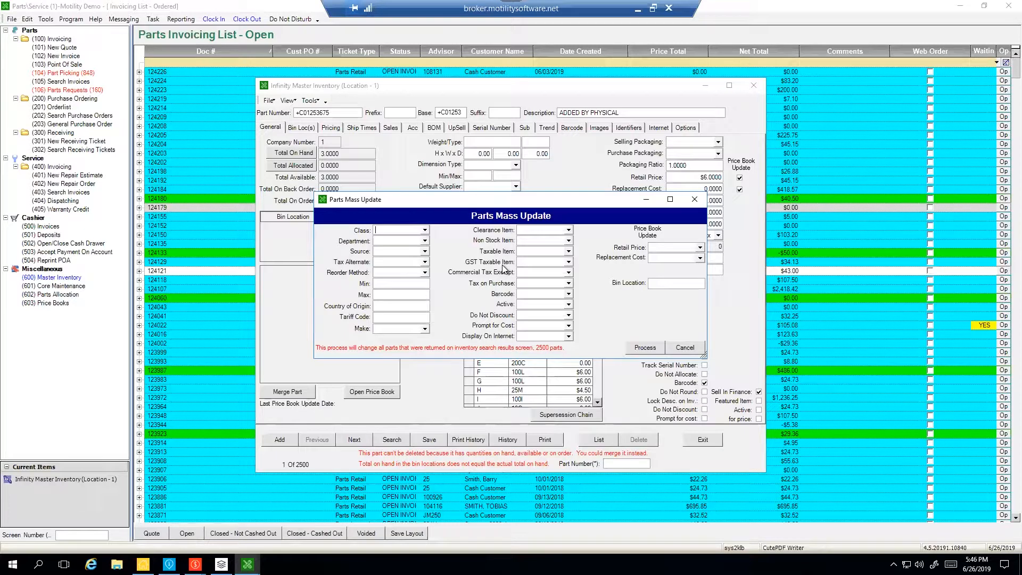
{"action": "left_click", "coordinate": [685, 347]}
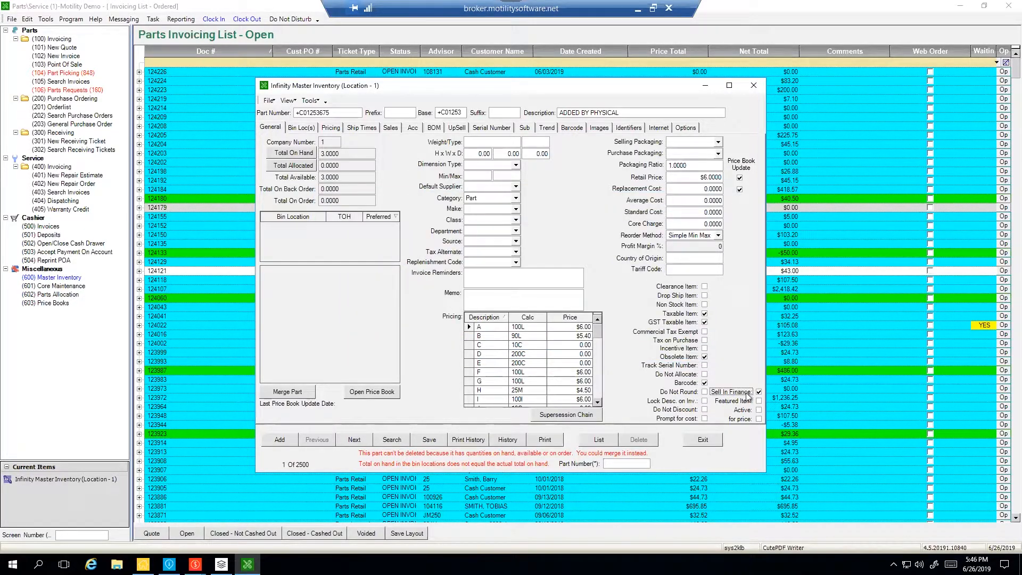
Exit the part's Master Inventory record and open Security Management.
{"action": "left_click", "coordinate": [692, 445]}
{"action": "left_click", "coordinate": [556, 317]}
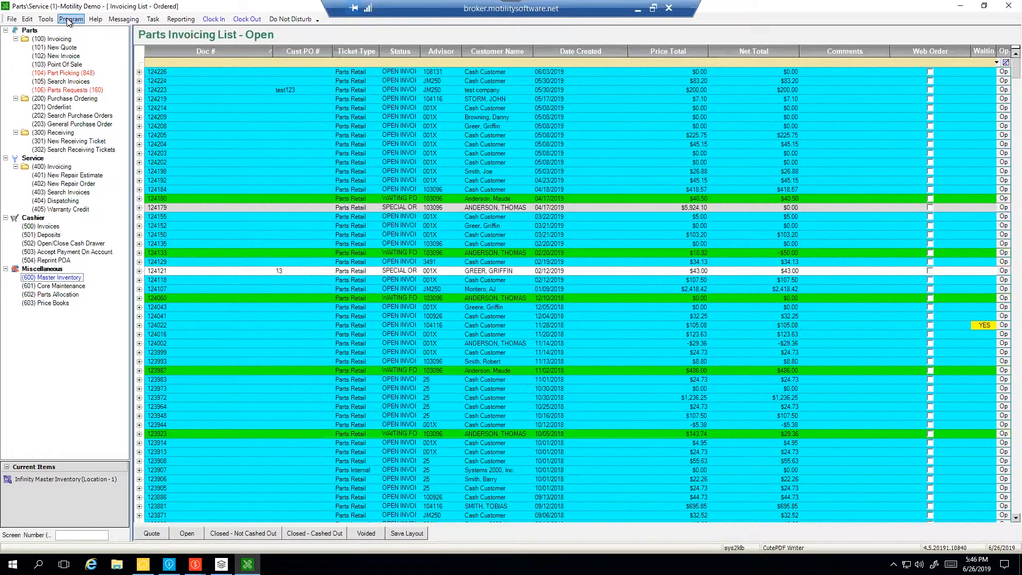
{"action": "left_click", "coordinate": [71, 18]}
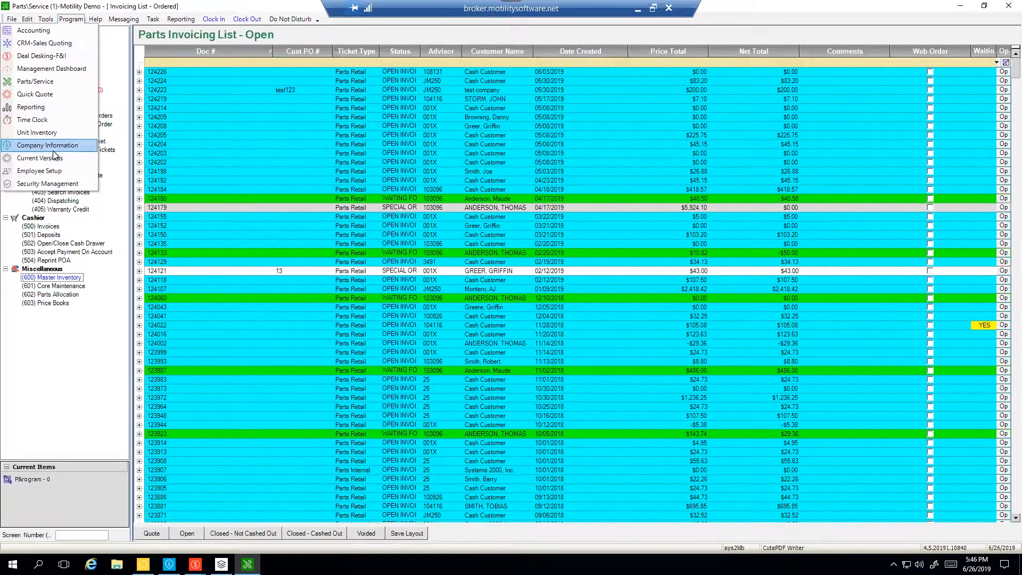
{"action": "left_click", "coordinate": [52, 182]}
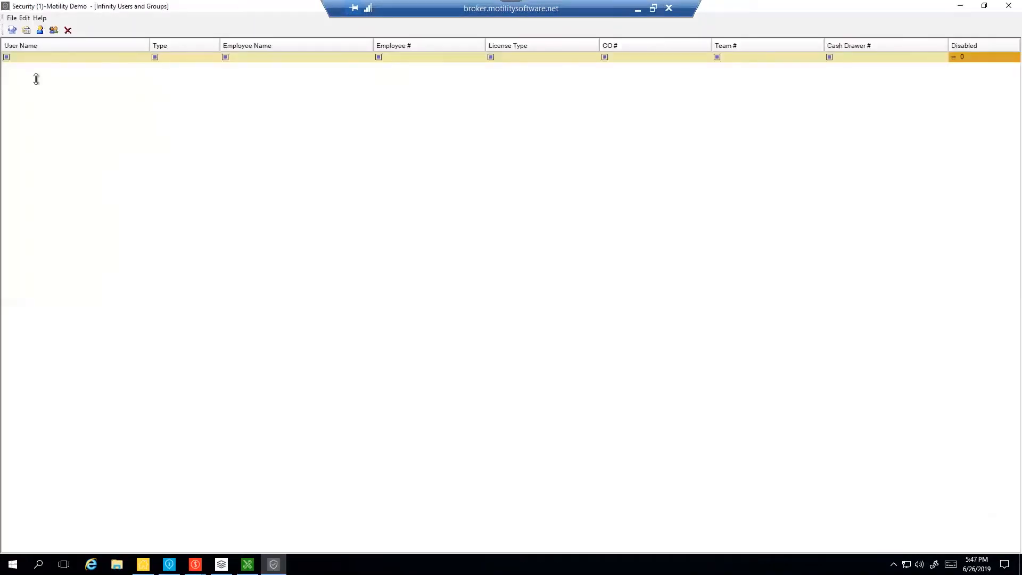
Open the Admin user's permissions and filter the Finance policies by "part".
{"action": "double_click", "coordinate": [33, 68]}
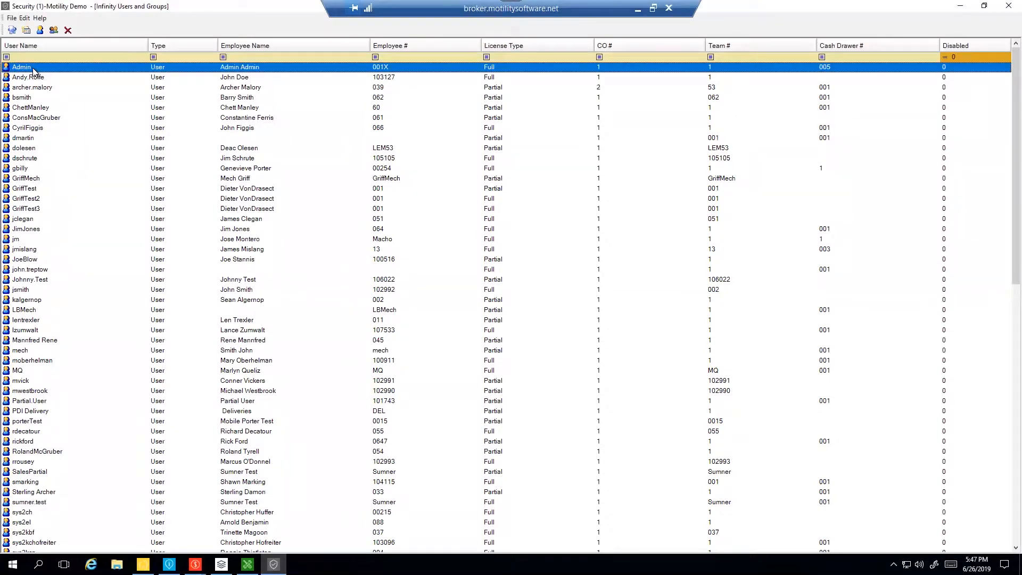
{"action": "left_click", "coordinate": [104, 291]}
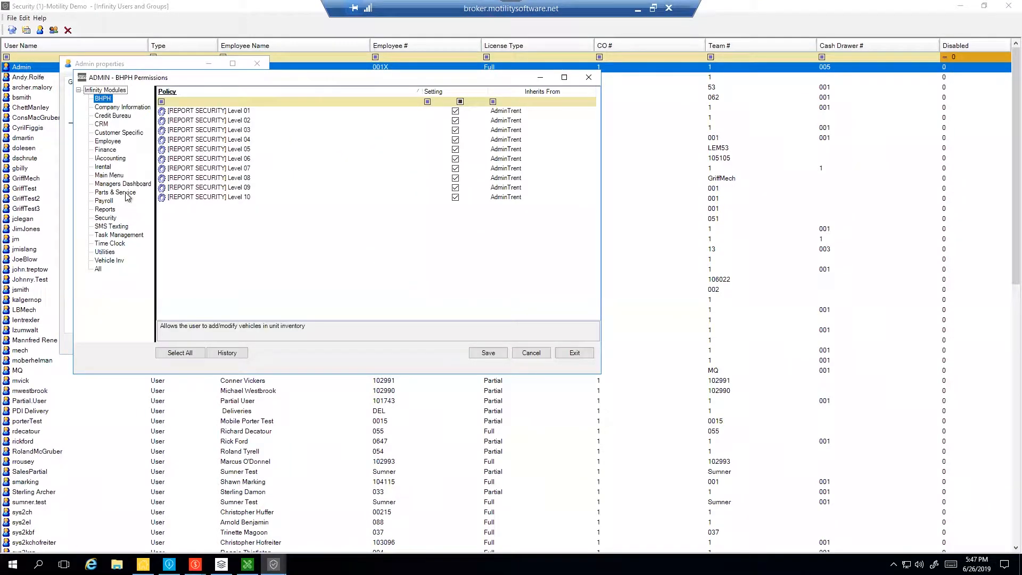
{"action": "left_click", "coordinate": [106, 150]}
{"action": "left_click", "coordinate": [212, 102]}
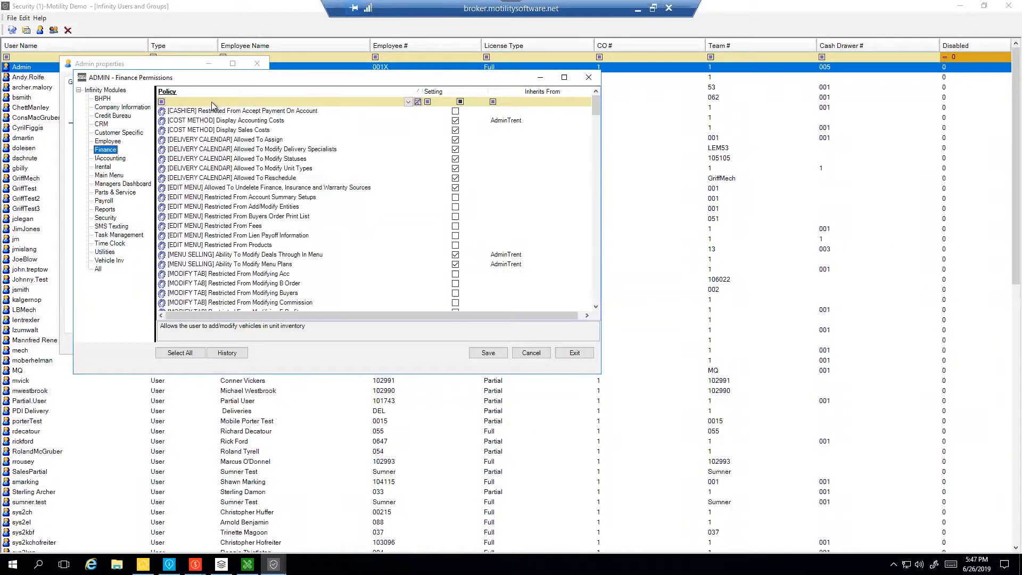
{"action": "type", "text": "part"}
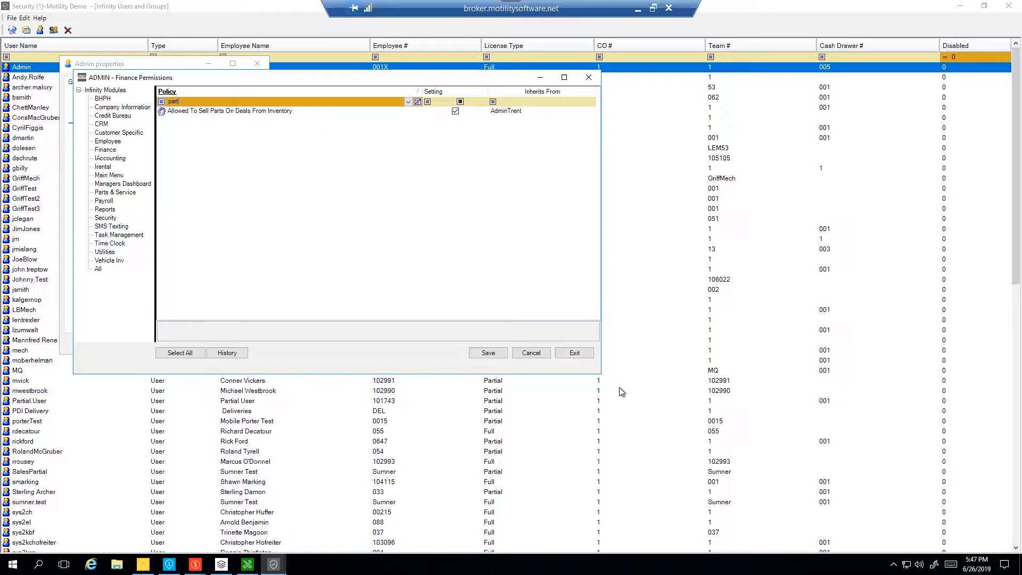
Exit the Admin user's permissions and properties, and switch back to Company Information.
{"action": "left_click", "coordinate": [575, 353]}
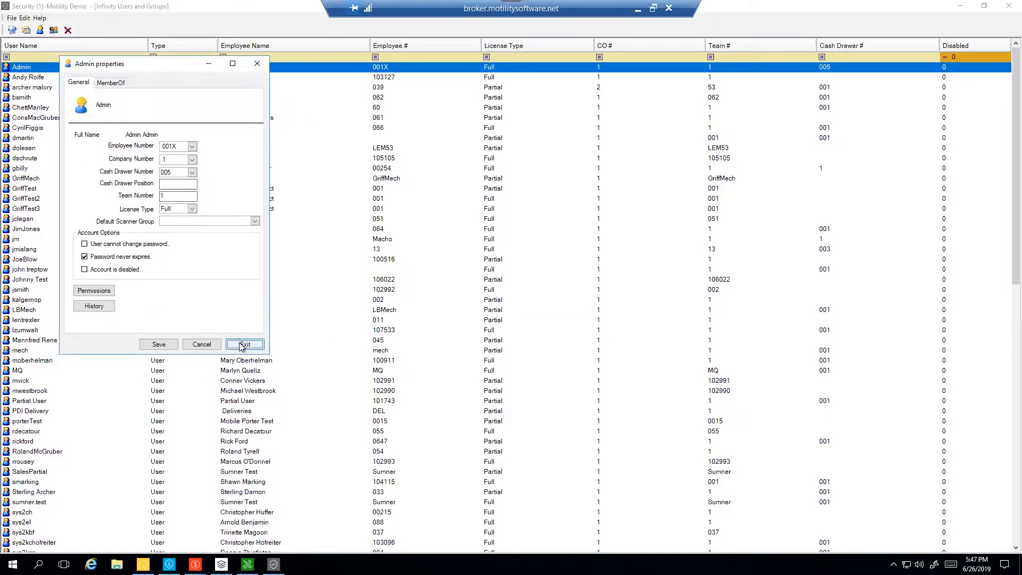
{"action": "left_click", "coordinate": [244, 347]}
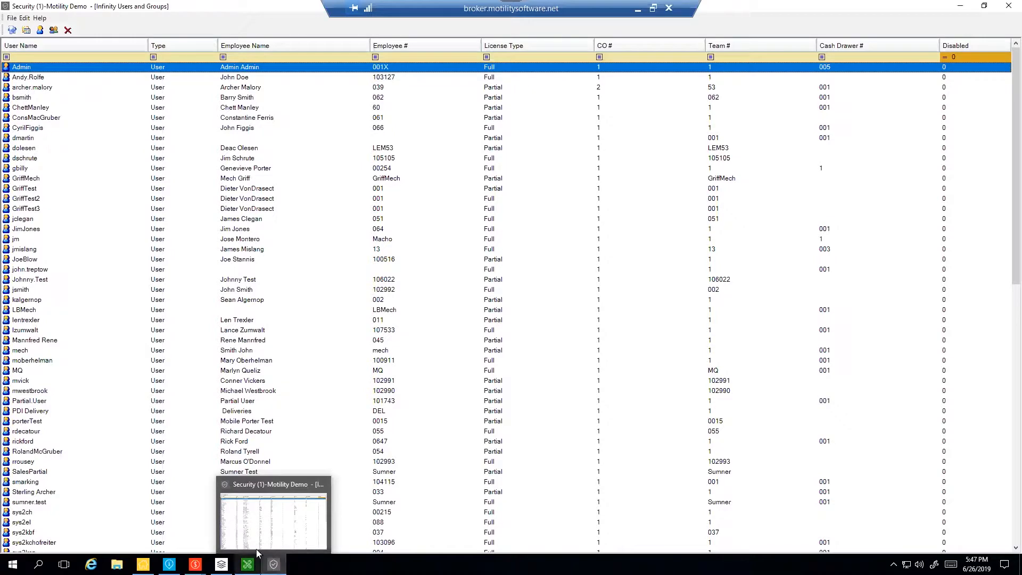
{"action": "mouse_move", "coordinate": [247, 564]}
{"action": "left_click", "coordinate": [169, 563]}
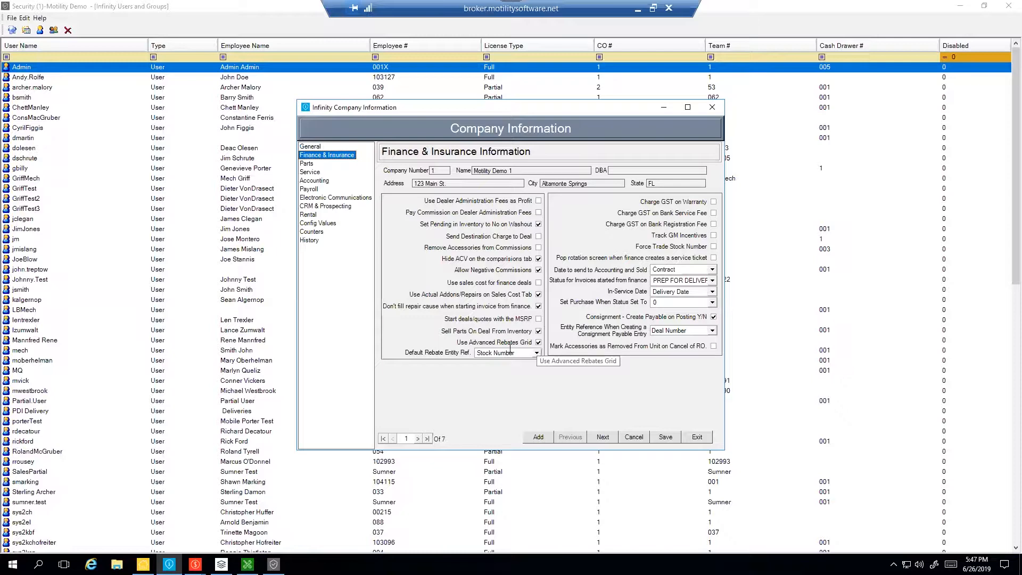
Switch to the open deal and show the Rebates/Spiffs section of its quote.
{"action": "mouse_move", "coordinate": [195, 565]}
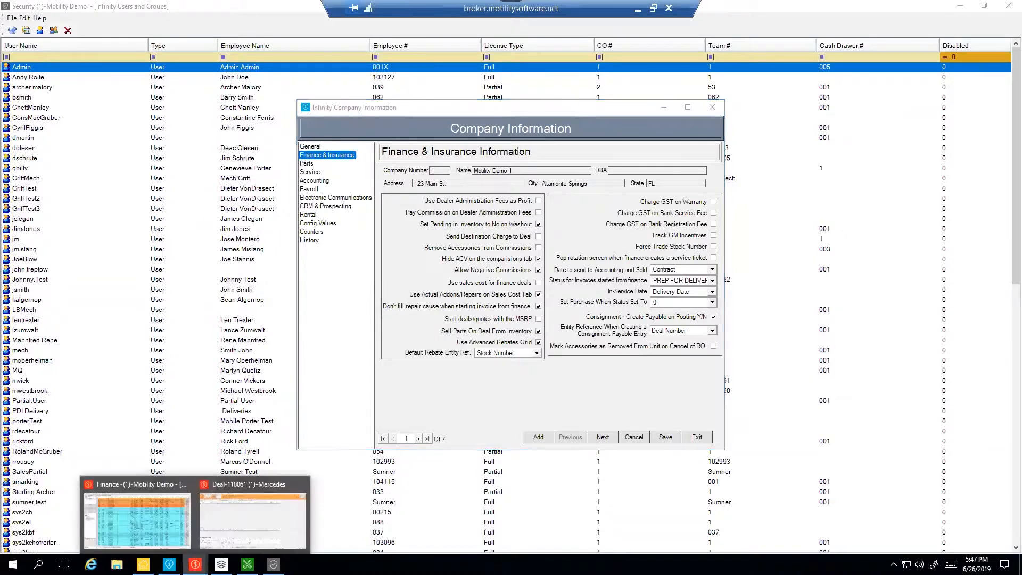
{"action": "left_click", "coordinate": [225, 538]}
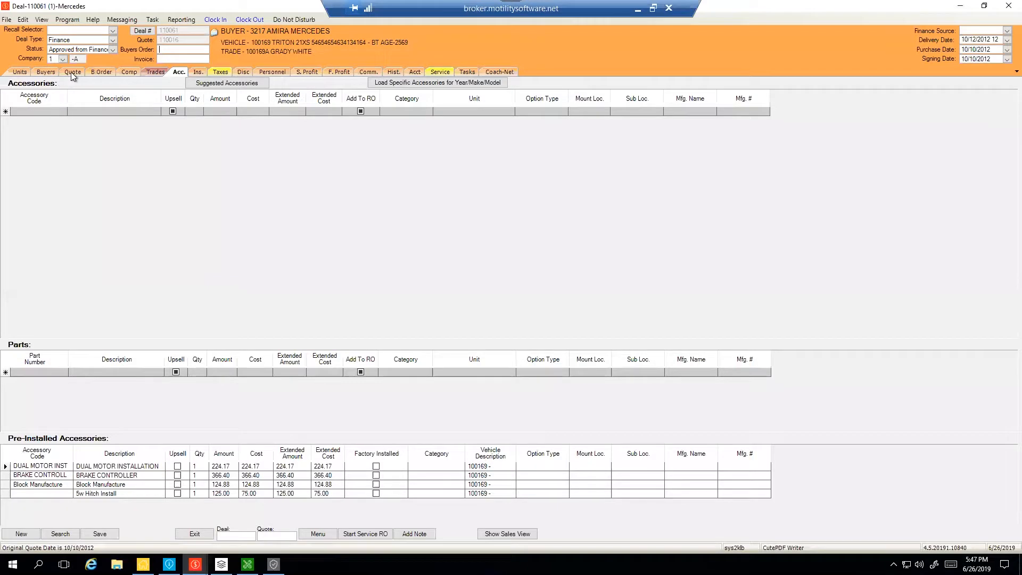
{"action": "left_click", "coordinate": [71, 71]}
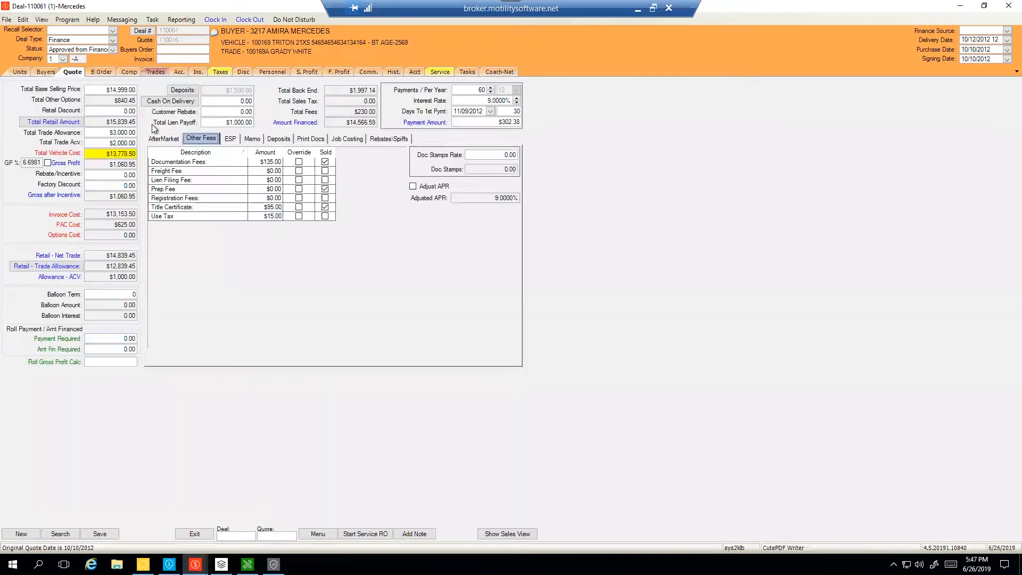
{"action": "left_click", "coordinate": [386, 139]}
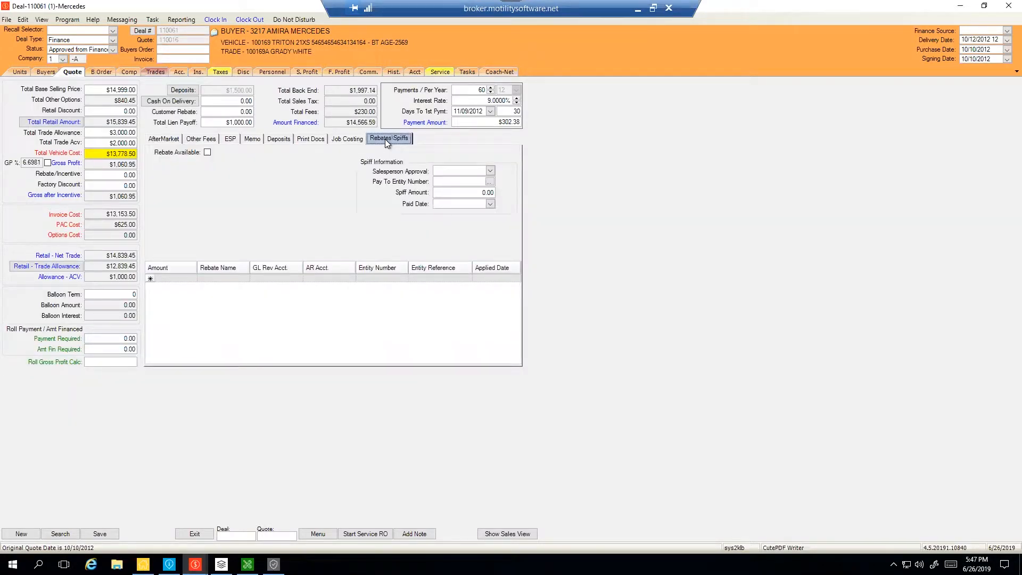
Add a rebate line to the deal with an amount of 1,000 and the rebate name Rebate.
{"action": "left_click", "coordinate": [177, 279]}
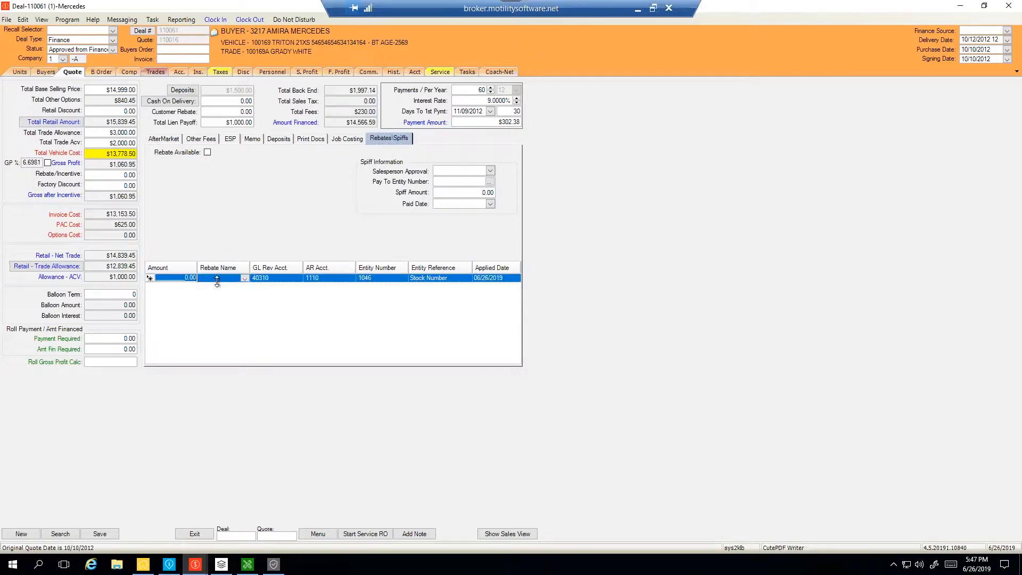
{"action": "left_click", "coordinate": [243, 278]}
{"action": "left_click", "coordinate": [242, 278]}
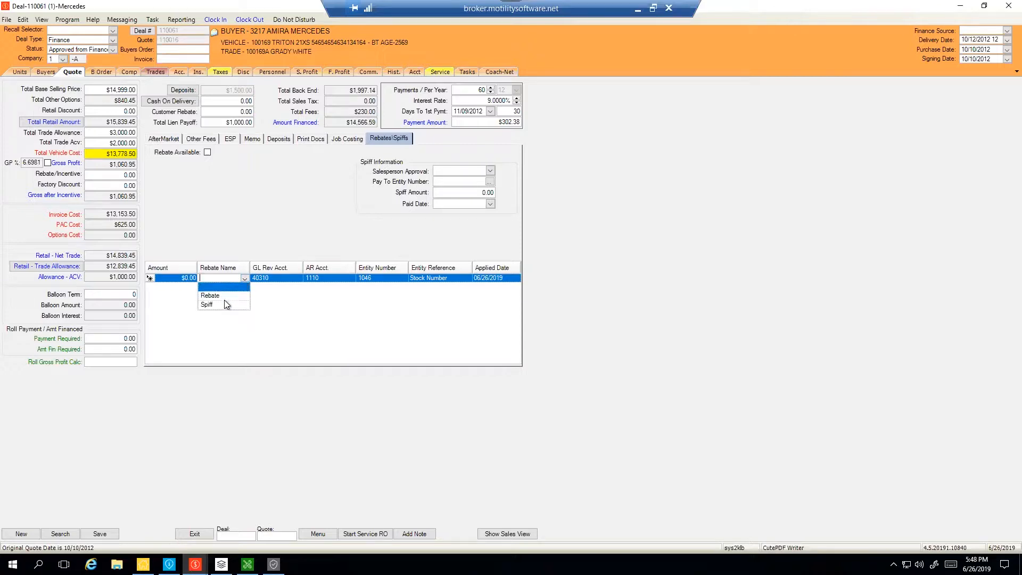
{"action": "left_click", "coordinate": [173, 278]}
{"action": "left_click", "coordinate": [173, 278]}
{"action": "type", "text": "1,000"}
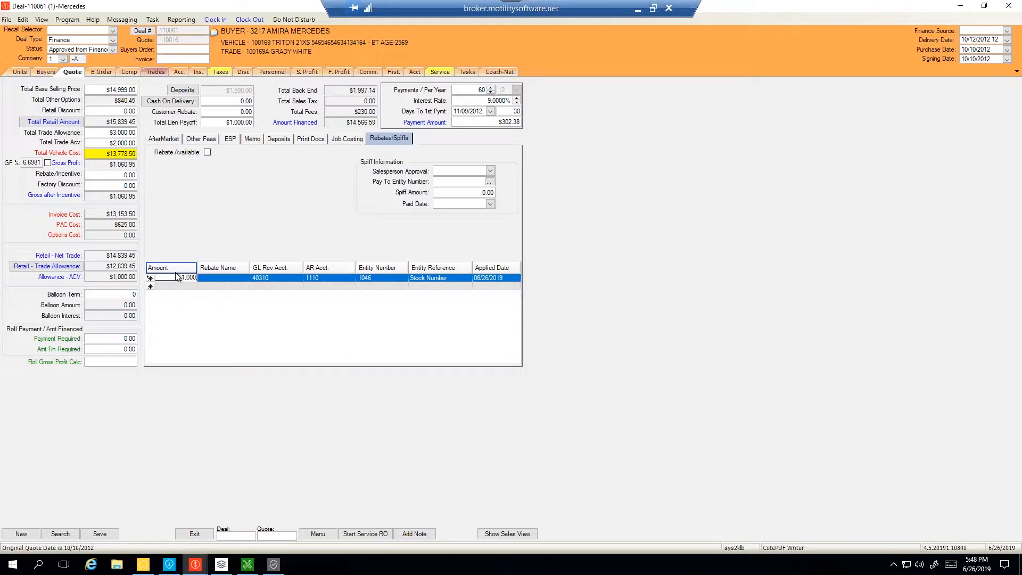
{"action": "left_click", "coordinate": [245, 278]}
{"action": "left_click", "coordinate": [231, 296]}
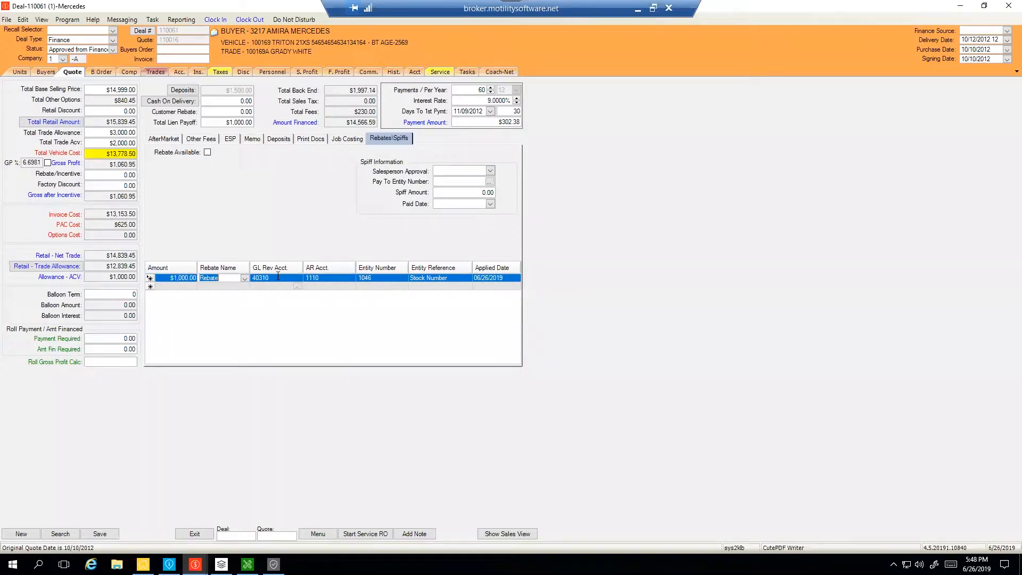
Check the rebate line's GL revenue account, AR account and entity number, and choose Stock Number as its entity reference.
{"action": "left_click", "coordinate": [278, 276]}
{"action": "left_click", "coordinate": [329, 277]}
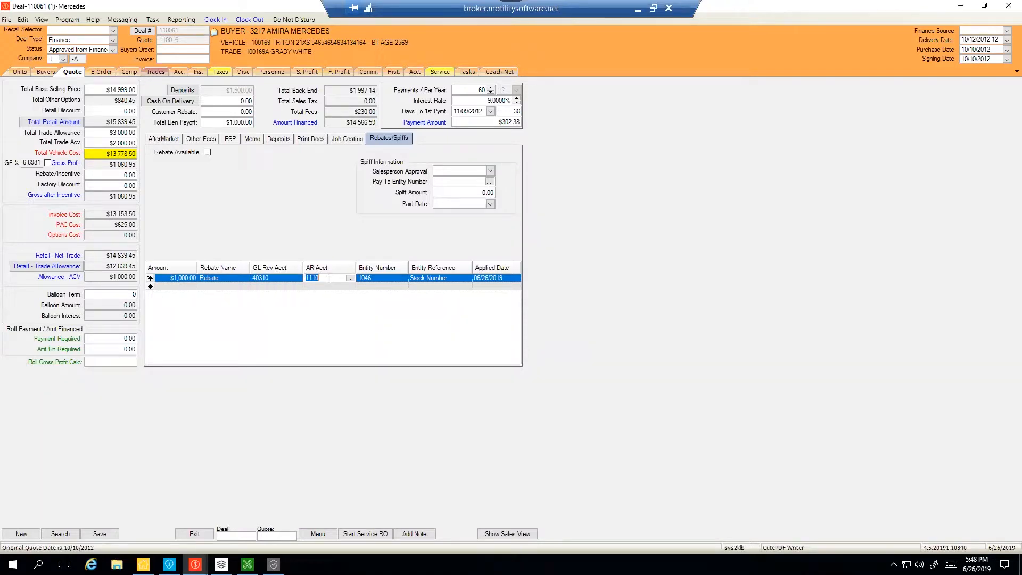
{"action": "type", "text": "0"}
{"action": "left_click", "coordinate": [385, 279]}
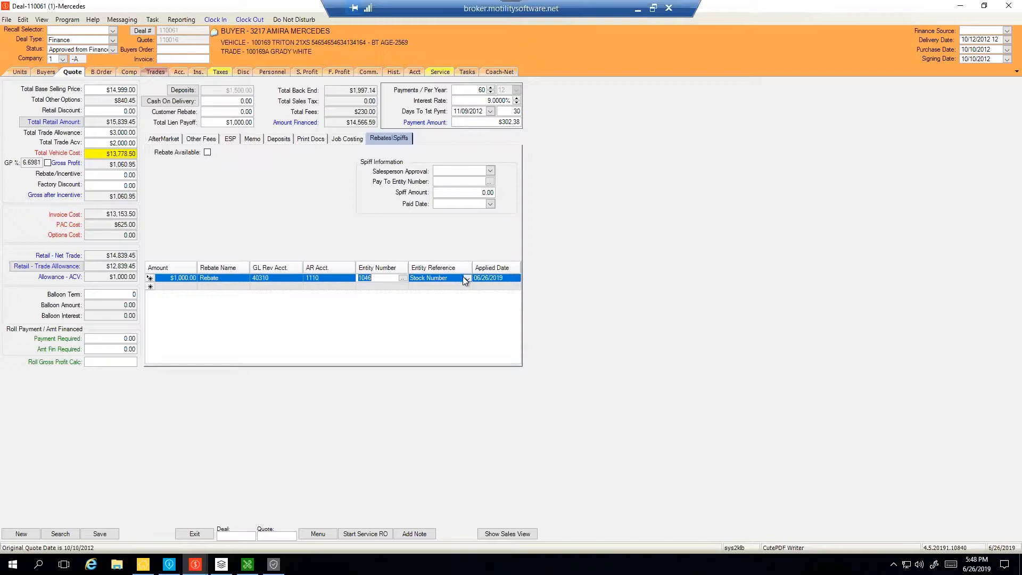
{"action": "left_click", "coordinate": [462, 277]}
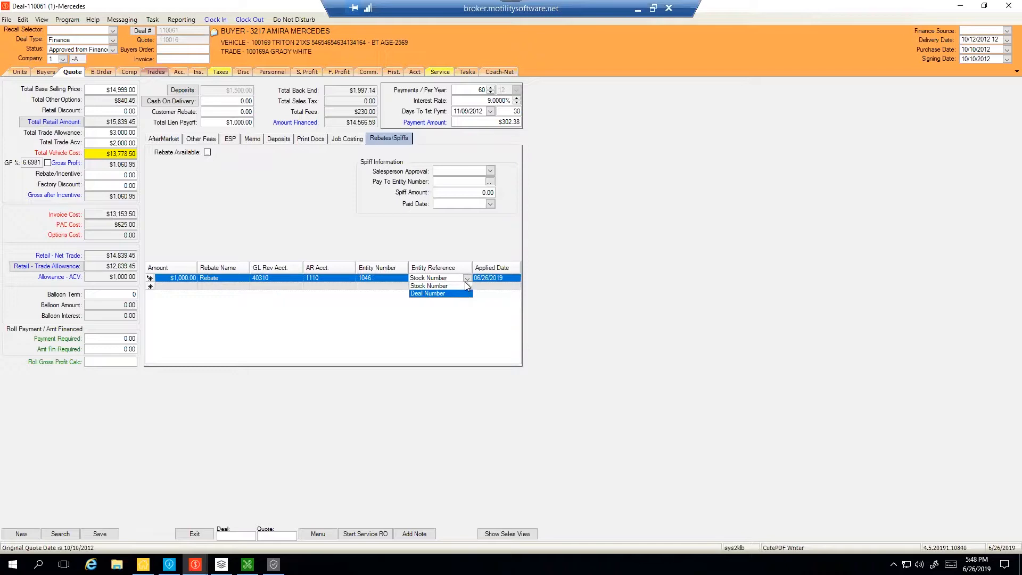
{"action": "left_click", "coordinate": [464, 285]}
Return to Company Information and check the choices for Default Rebate Entity Ref. without changing it.
{"action": "left_click", "coordinate": [169, 564]}
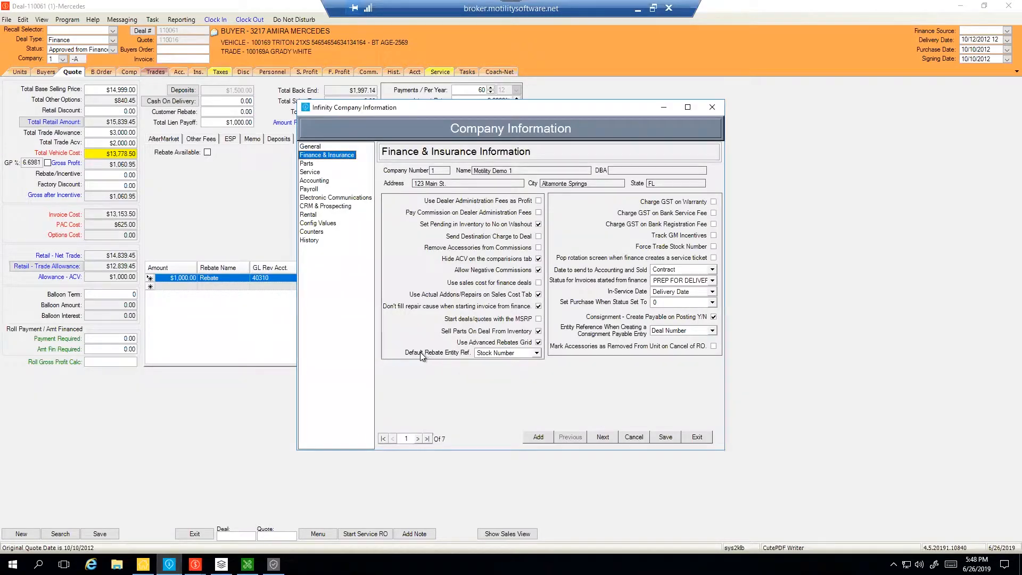
{"action": "left_click", "coordinate": [537, 354]}
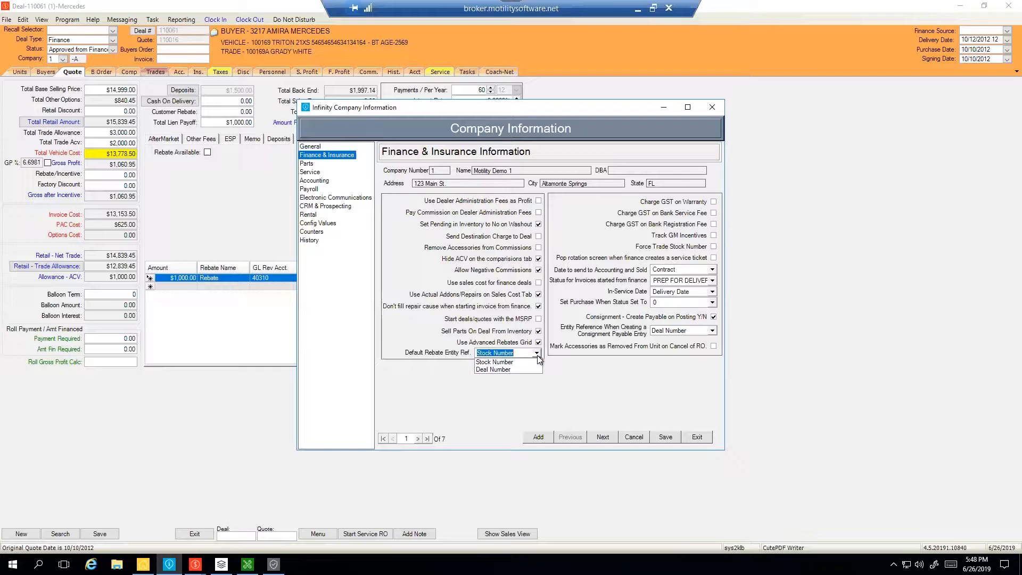
{"action": "left_click", "coordinate": [538, 355]}
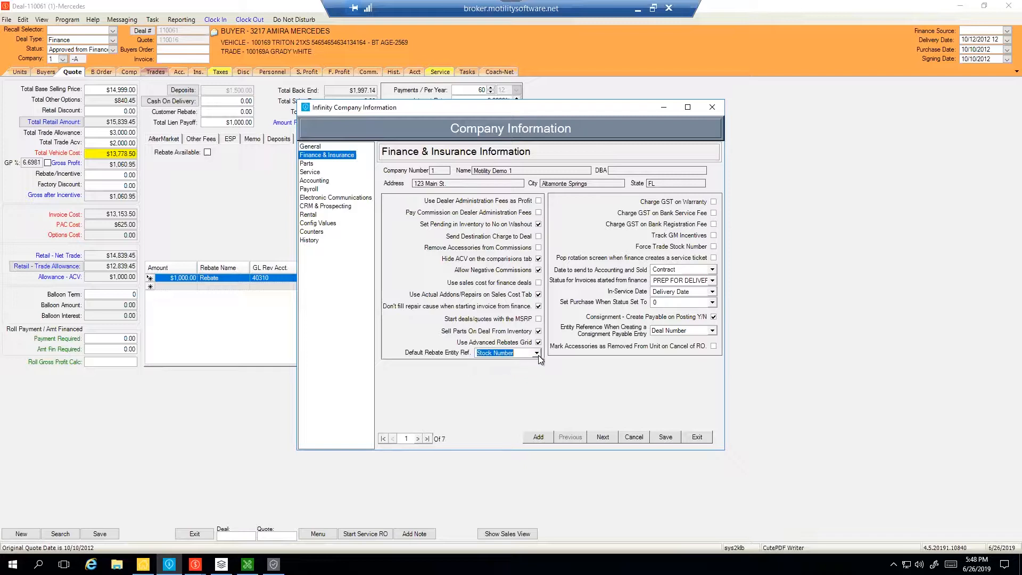
Check the MFG Rebates Revenue and MFG Rebates AR accounts in the company's accounting GL defaults, and return to the deal's rebates.
{"action": "left_click", "coordinate": [318, 181]}
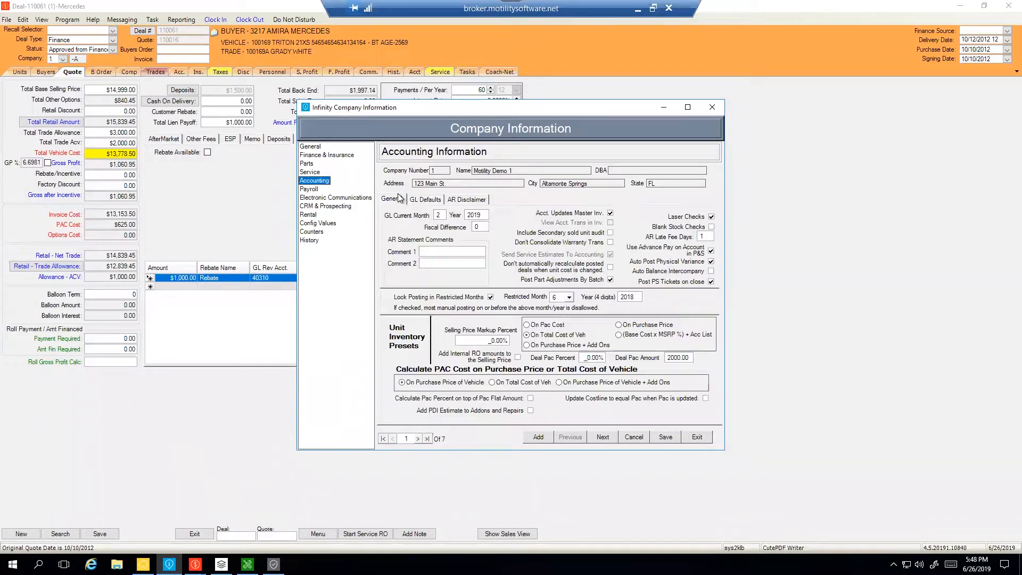
{"action": "left_click", "coordinate": [427, 200]}
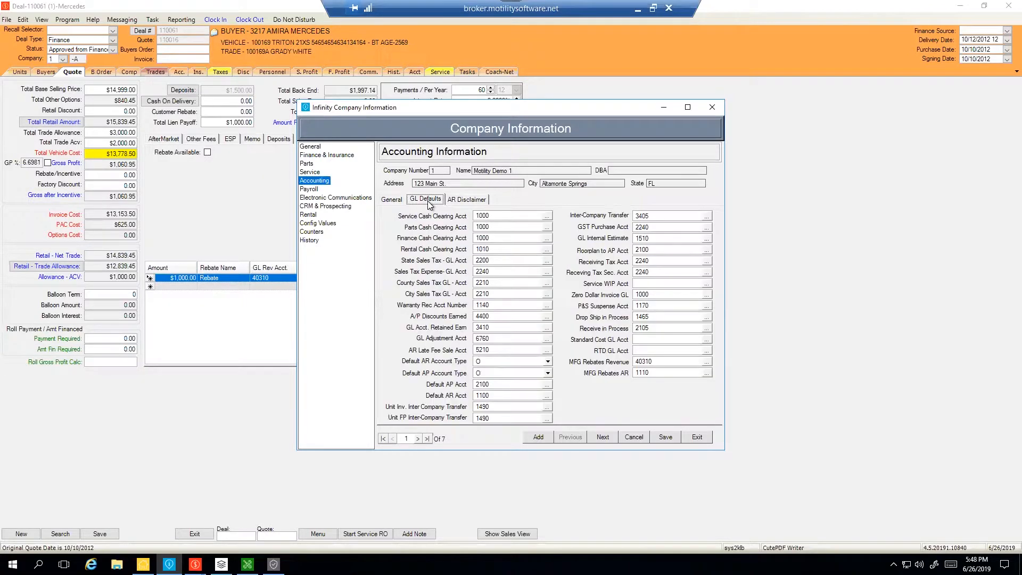
{"action": "left_click", "coordinate": [662, 363]}
{"action": "double_click", "coordinate": [663, 362]}
{"action": "left_click", "coordinate": [657, 372]}
{"action": "left_click", "coordinate": [313, 155]}
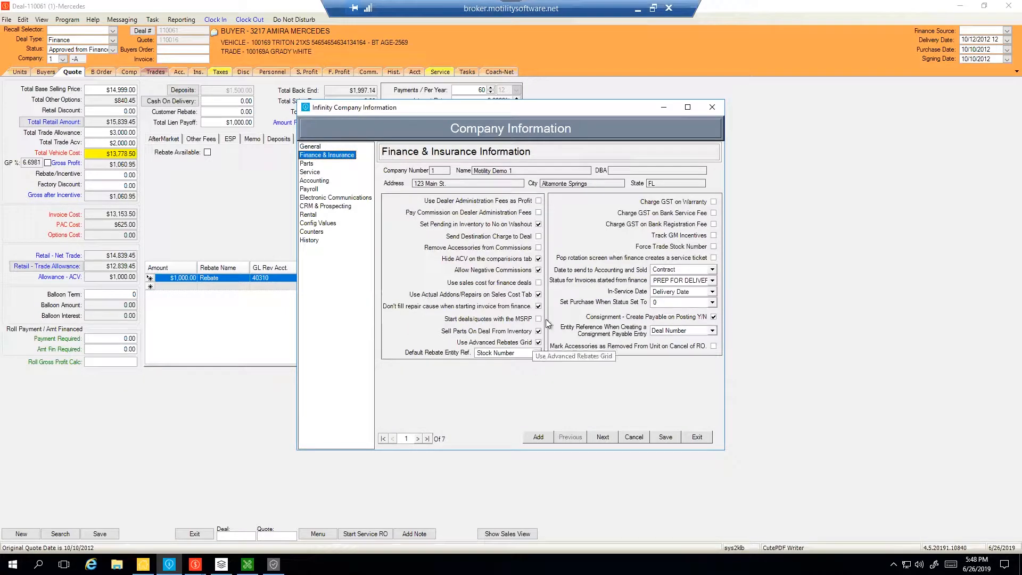
{"action": "left_click", "coordinate": [661, 108]}
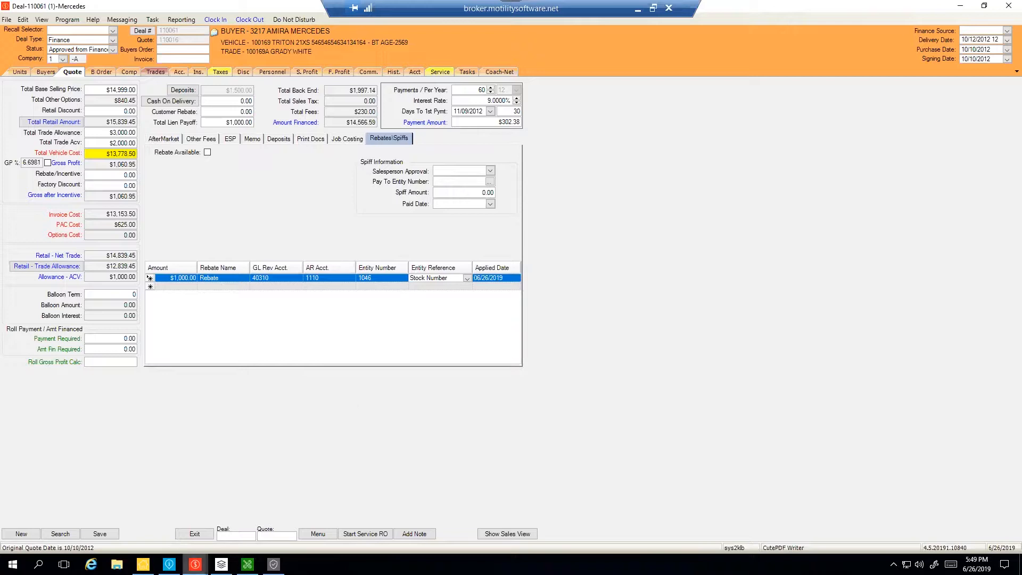
Check the Sales Tax %-GST field in the company's General information, and return to the Finance & Insurance options.
{"action": "left_click", "coordinate": [169, 564]}
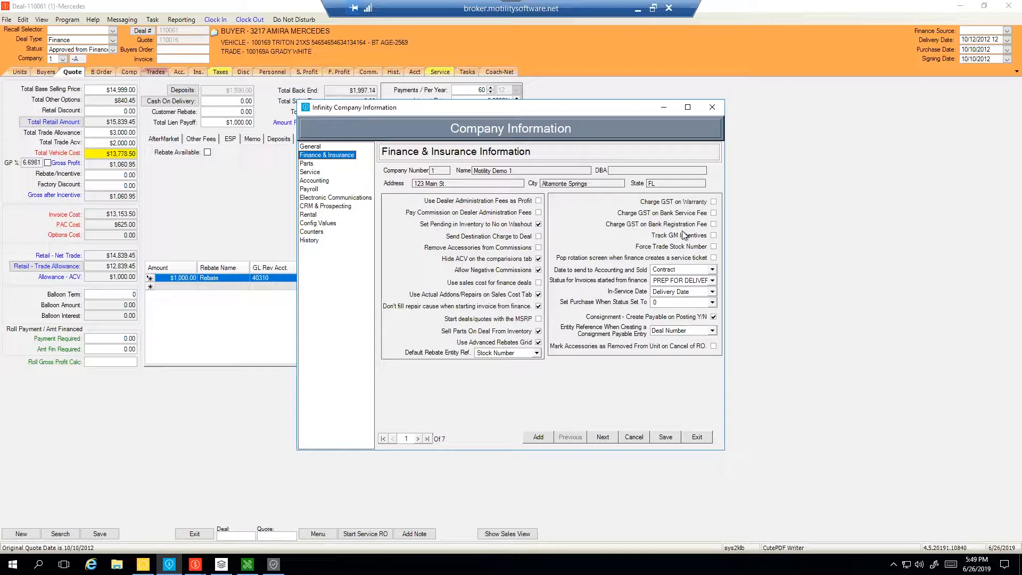
{"action": "left_click", "coordinate": [316, 147]}
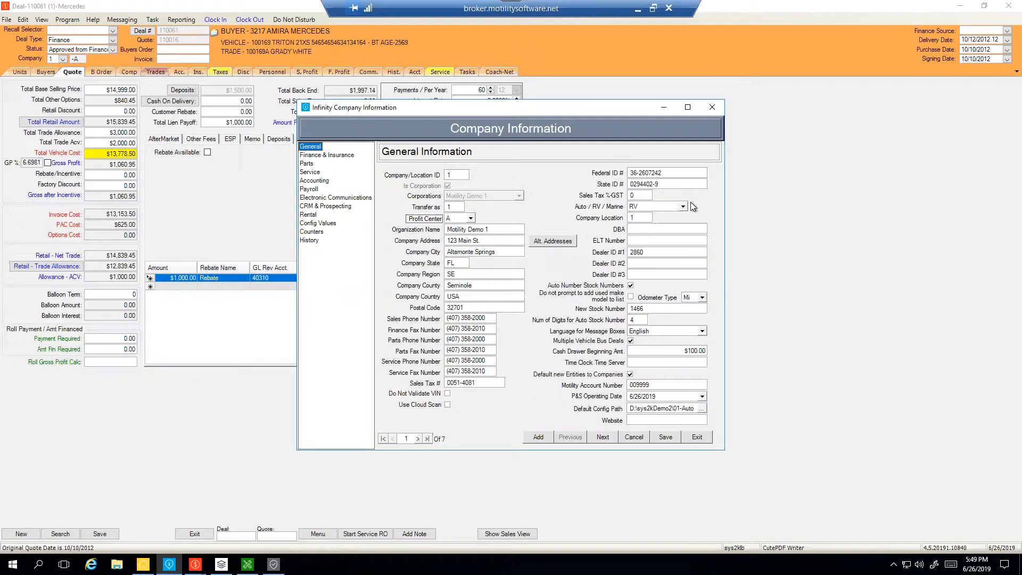
{"action": "left_click", "coordinate": [654, 196]}
{"action": "left_click", "coordinate": [319, 156]}
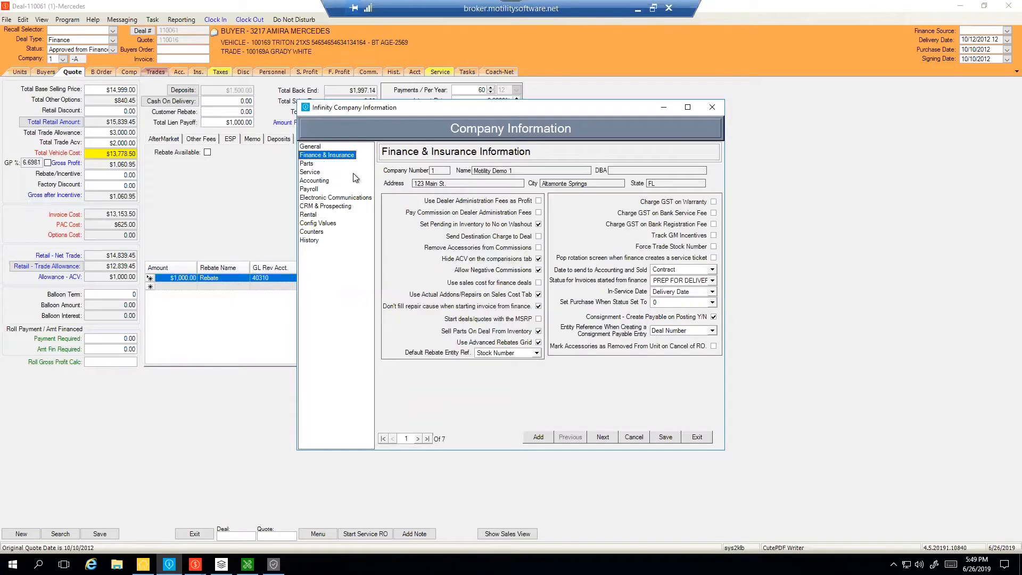
{"action": "mouse_move", "coordinate": [714, 238]}
Check the trade's stock number on the deal and the Auto Number Stock Numbers option in the company's General information.
{"action": "left_click", "coordinate": [661, 108]}
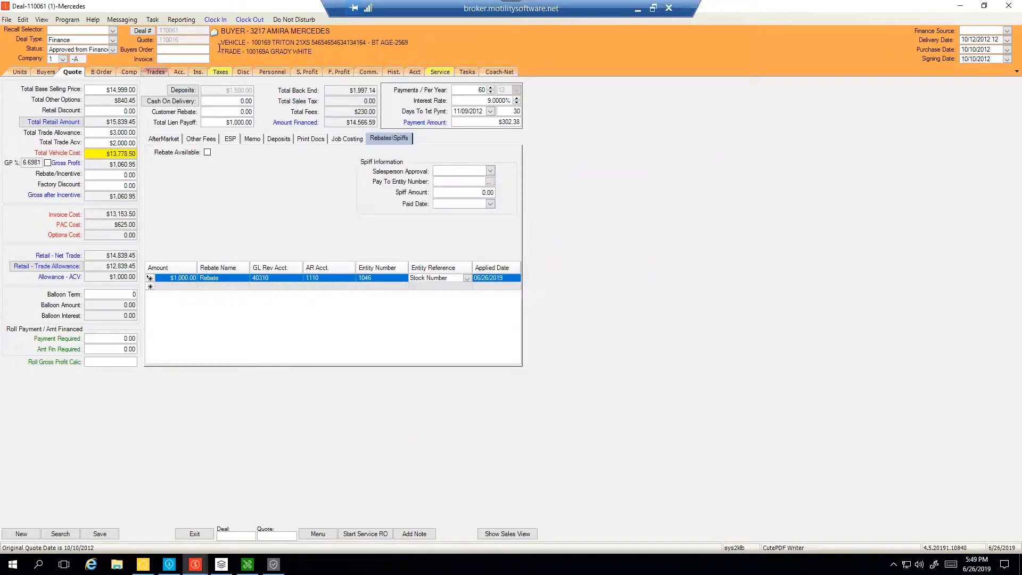
{"action": "left_click", "coordinate": [162, 72]}
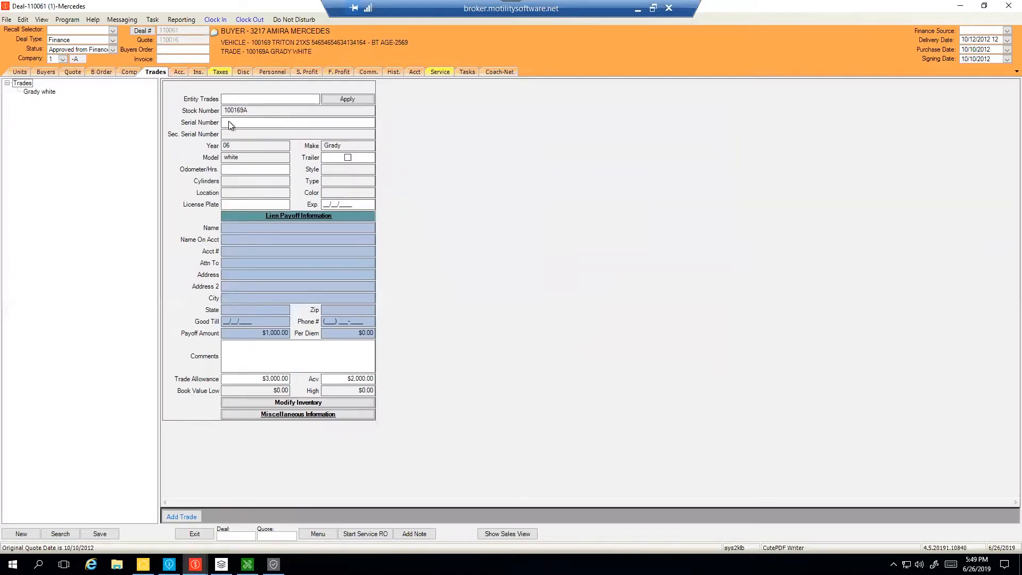
{"action": "double_click", "coordinate": [245, 111]}
{"action": "left_click", "coordinate": [170, 565]}
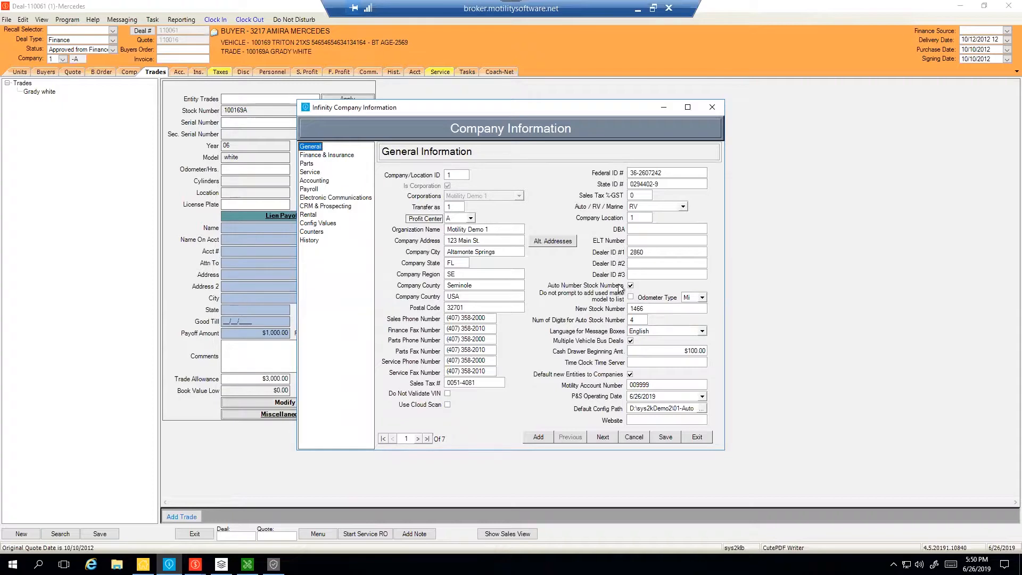
{"action": "left_click", "coordinate": [661, 108]}
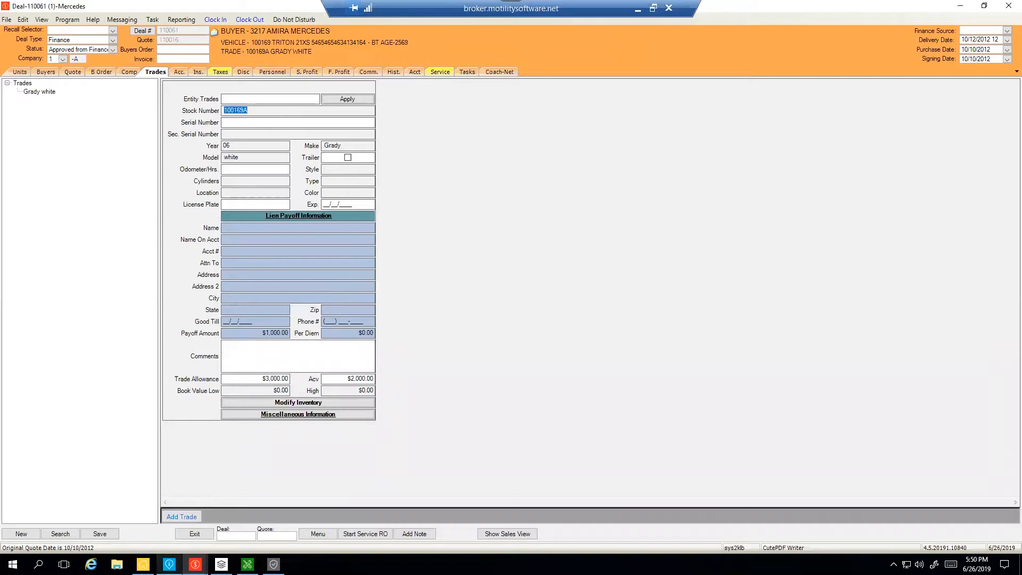
Return to the company's Finance & Insurance options, and bring up the deal's accessories.
{"action": "left_click", "coordinate": [169, 563]}
{"action": "left_click", "coordinate": [341, 154]}
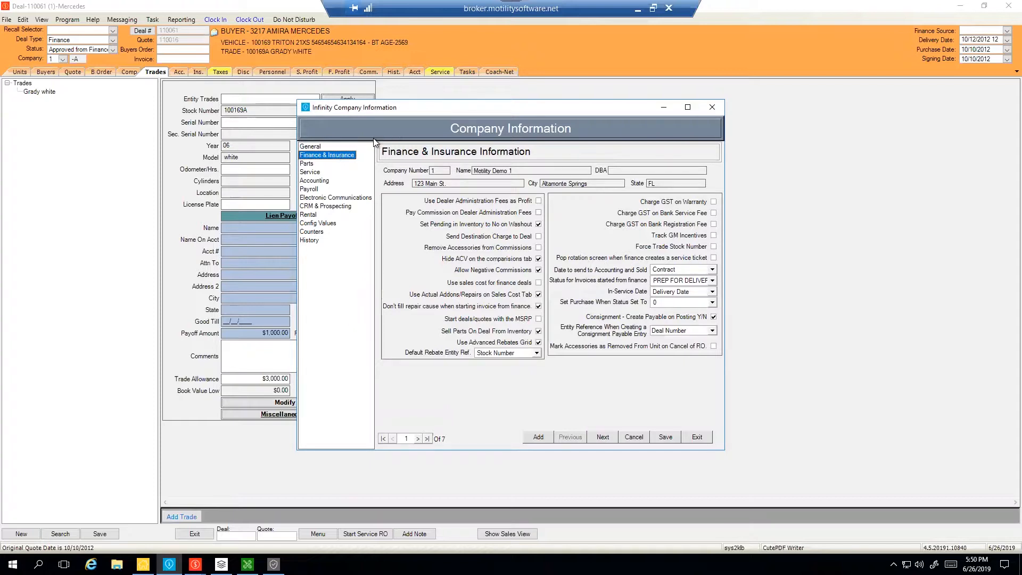
{"action": "left_click", "coordinate": [672, 109]}
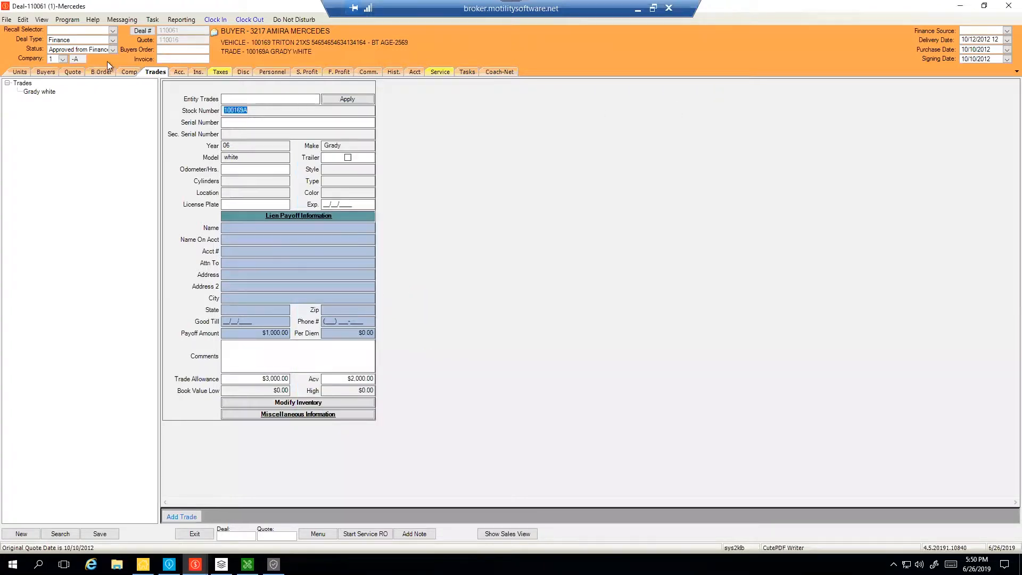
{"action": "left_click", "coordinate": [180, 72]}
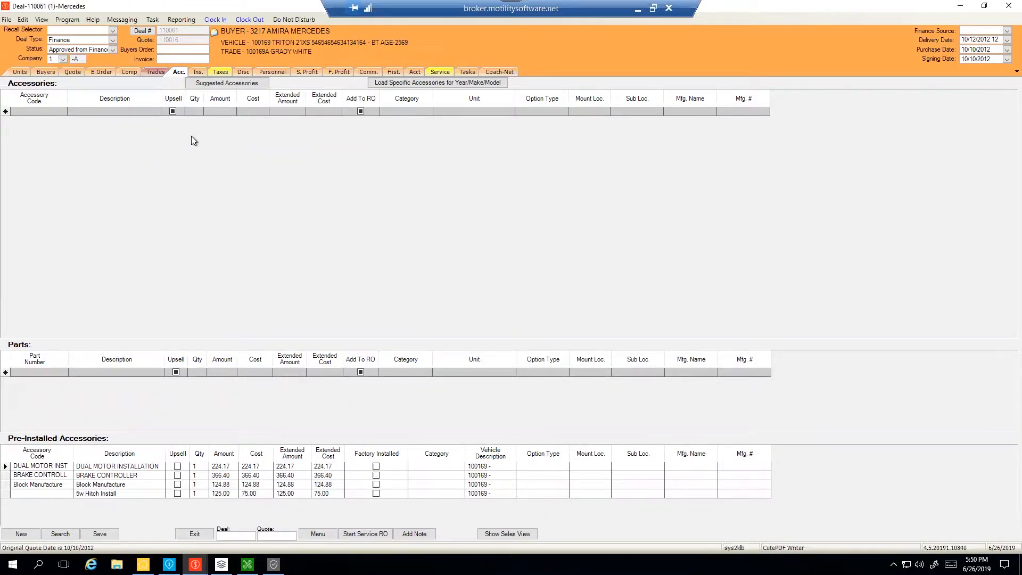
Switch to CRM and open the lead rotation setup.
{"action": "left_click", "coordinate": [68, 20]}
{"action": "left_click", "coordinate": [62, 41]}
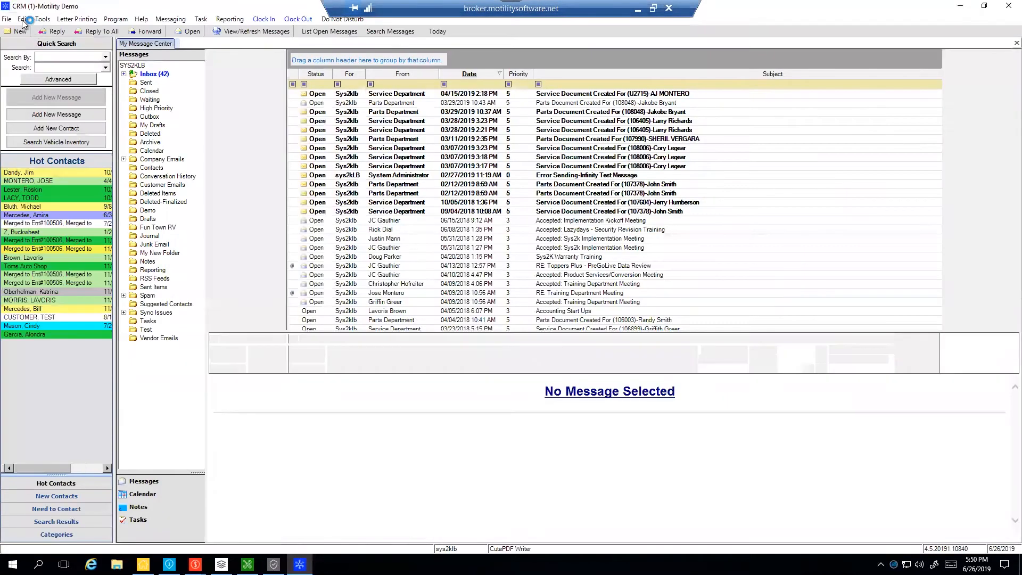
{"action": "left_click", "coordinate": [23, 19]}
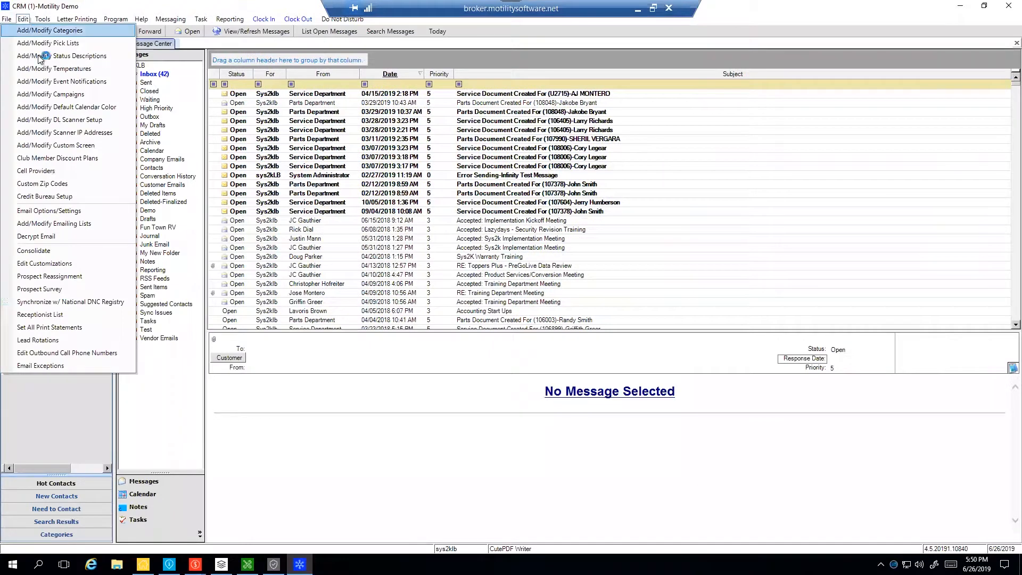
{"action": "left_click", "coordinate": [65, 340]}
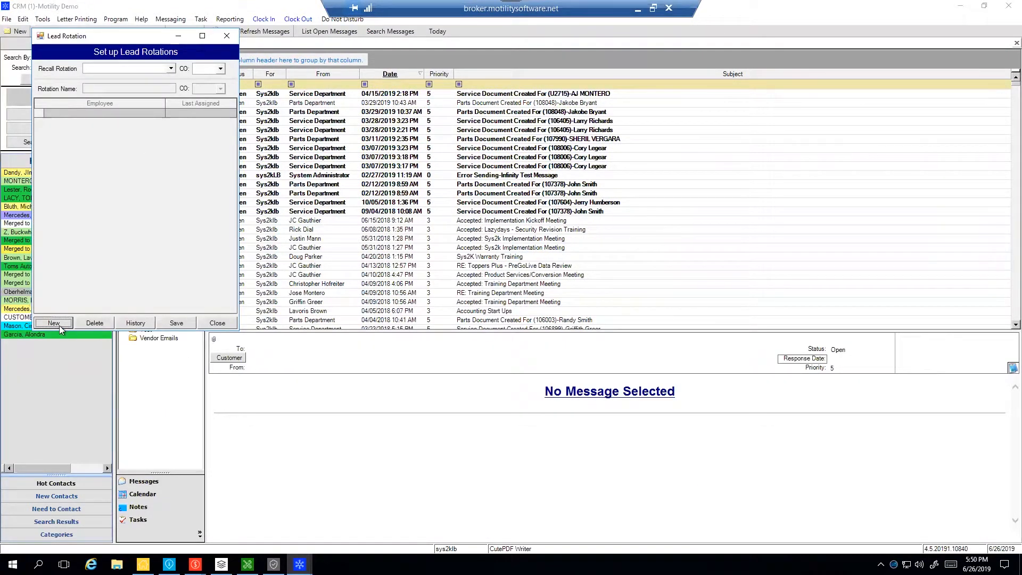
Create a new lead rotation named Service Rotation for company 1, Motility Demo 1.
{"action": "left_click", "coordinate": [54, 323]}
{"action": "left_click", "coordinate": [144, 89]}
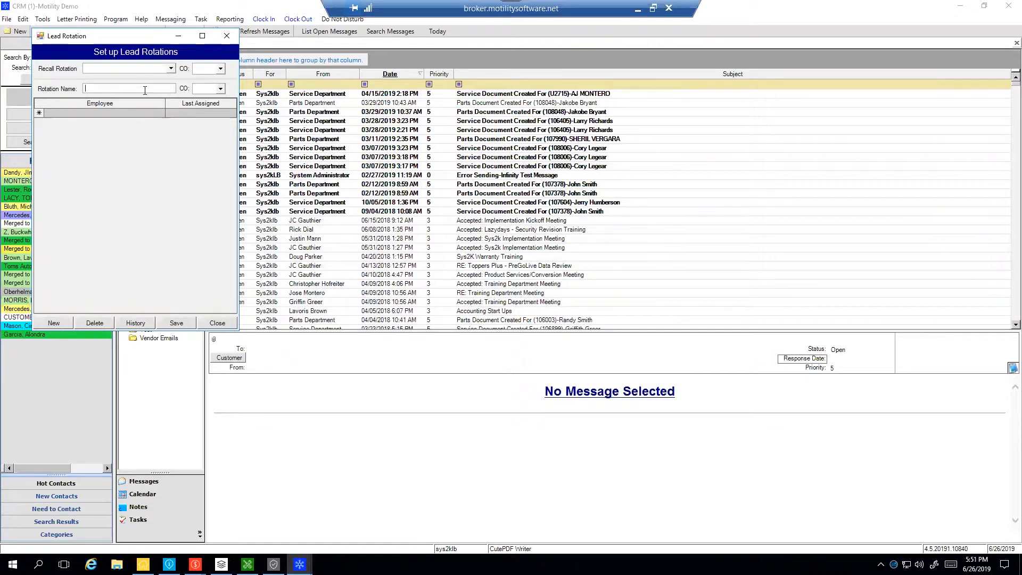
{"action": "type", "text": "Service Rotation"}
{"action": "left_click", "coordinate": [221, 89]}
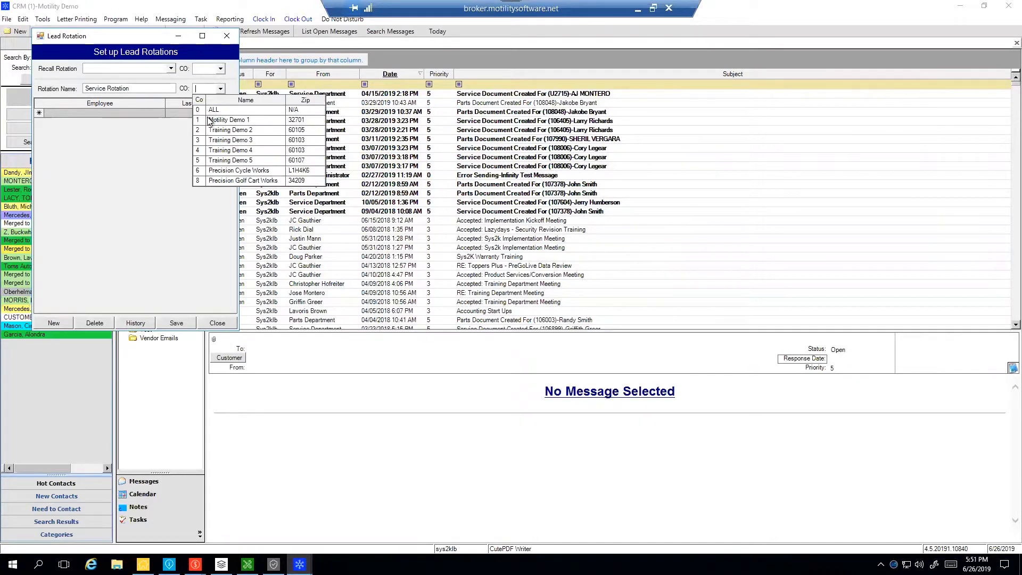
{"action": "left_click", "coordinate": [200, 121]}
Add three employees to Service Rotation, save the rotation and close the setup.
{"action": "left_click", "coordinate": [158, 113]}
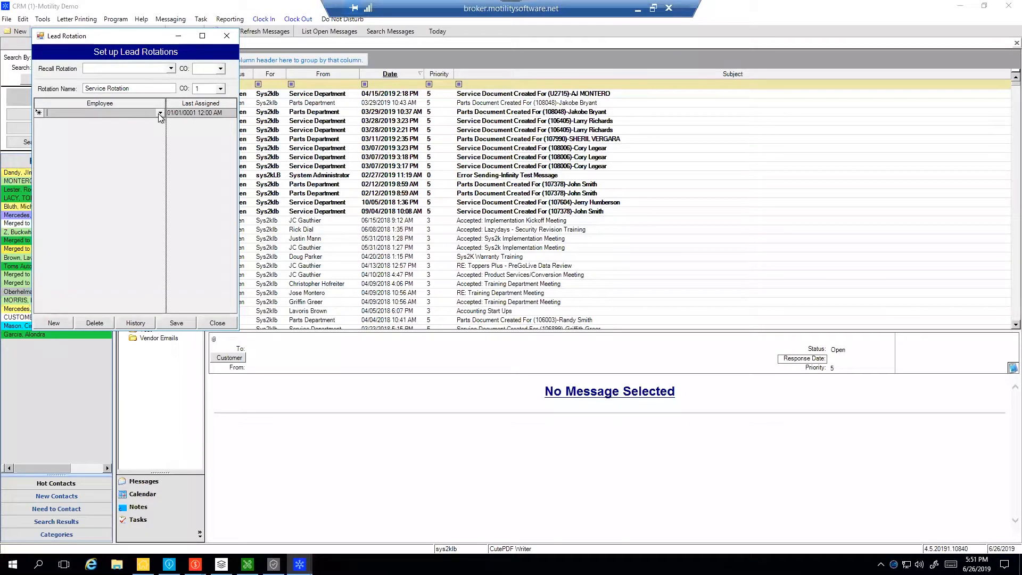
{"action": "left_click", "coordinate": [160, 114]}
{"action": "left_click", "coordinate": [122, 169]}
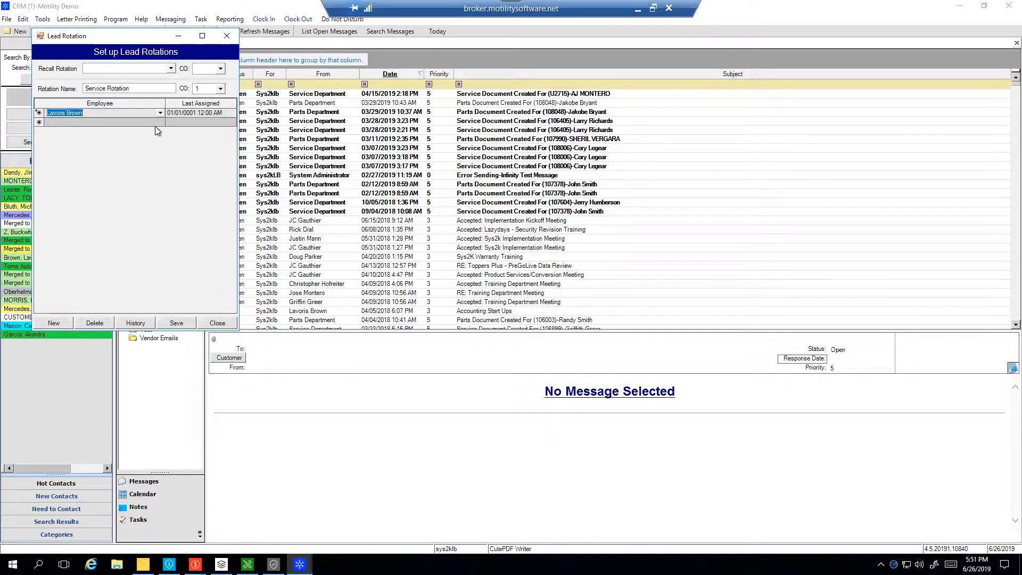
{"action": "left_click", "coordinate": [160, 122]}
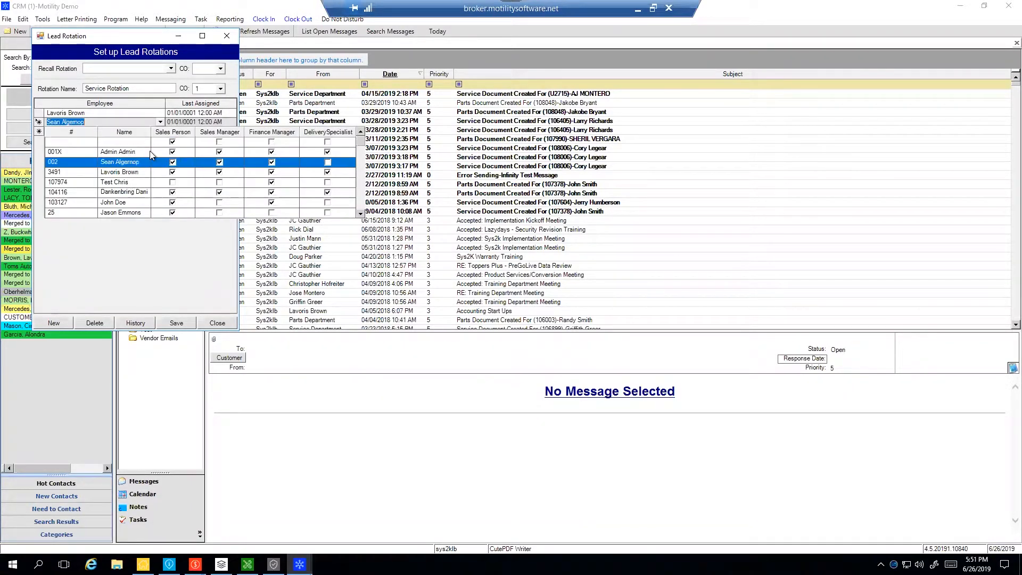
{"action": "left_click", "coordinate": [149, 155]}
{"action": "left_click", "coordinate": [160, 131]}
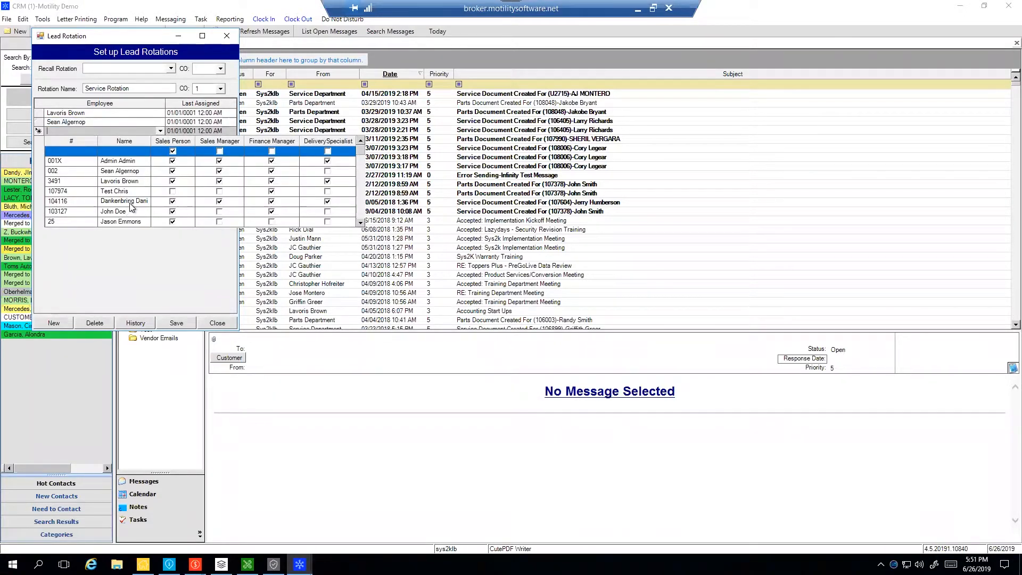
{"action": "left_click", "coordinate": [183, 208]}
{"action": "left_click", "coordinate": [176, 323]}
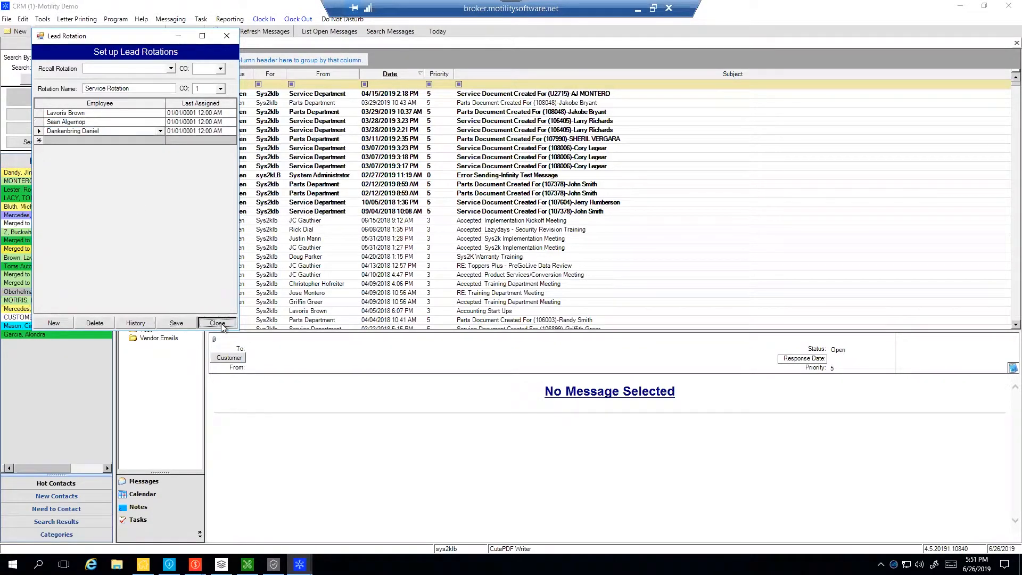
{"action": "left_click", "coordinate": [218, 323]}
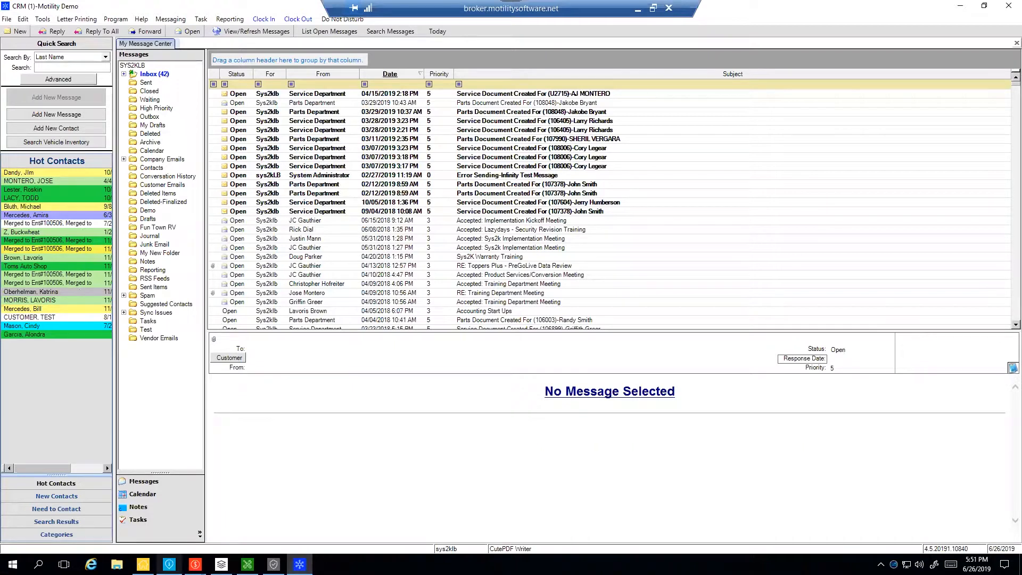
Enable Pop rotation screen when finance creates a service ticket in the company's Finance & Insurance options and save.
{"action": "left_click", "coordinate": [170, 564]}
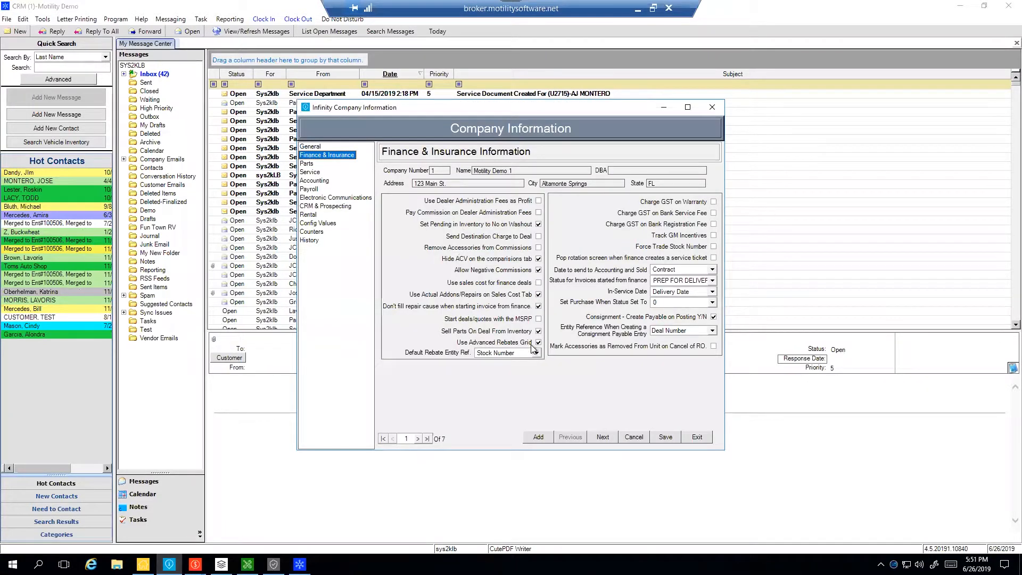
{"action": "left_click", "coordinate": [713, 257]}
{"action": "left_click", "coordinate": [666, 436]}
Launch Deal Desking-F&I from the Infinity Main Menu and reopen the first Approved from Finance deal.
{"action": "left_click", "coordinate": [144, 564]}
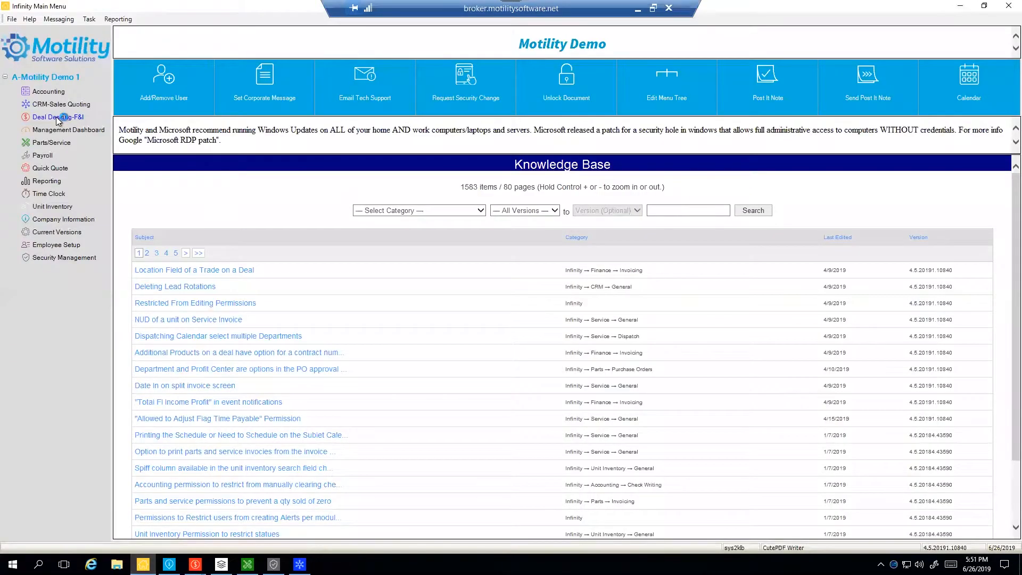
{"action": "left_click", "coordinate": [57, 118]}
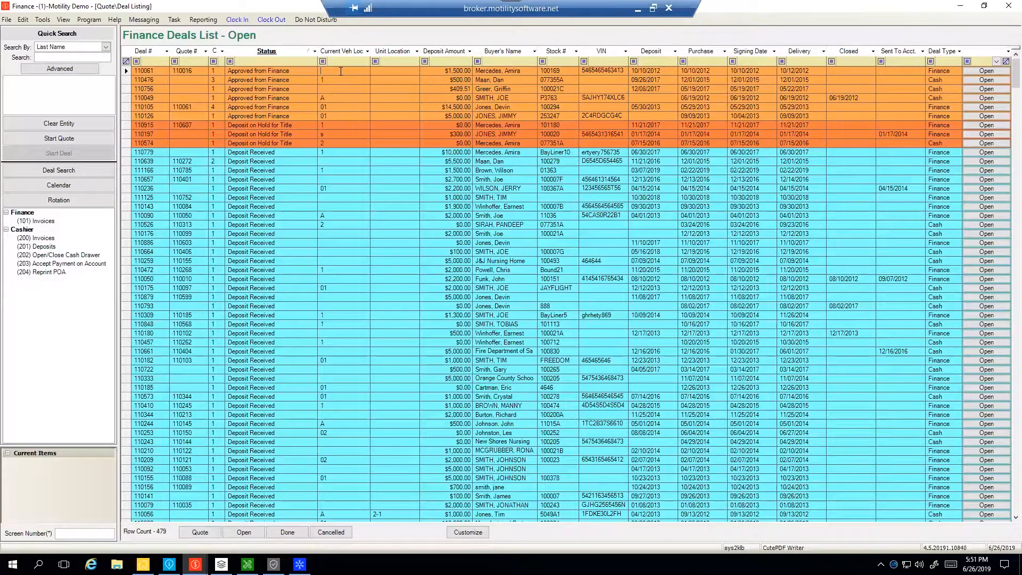
{"action": "double_click", "coordinate": [341, 71]}
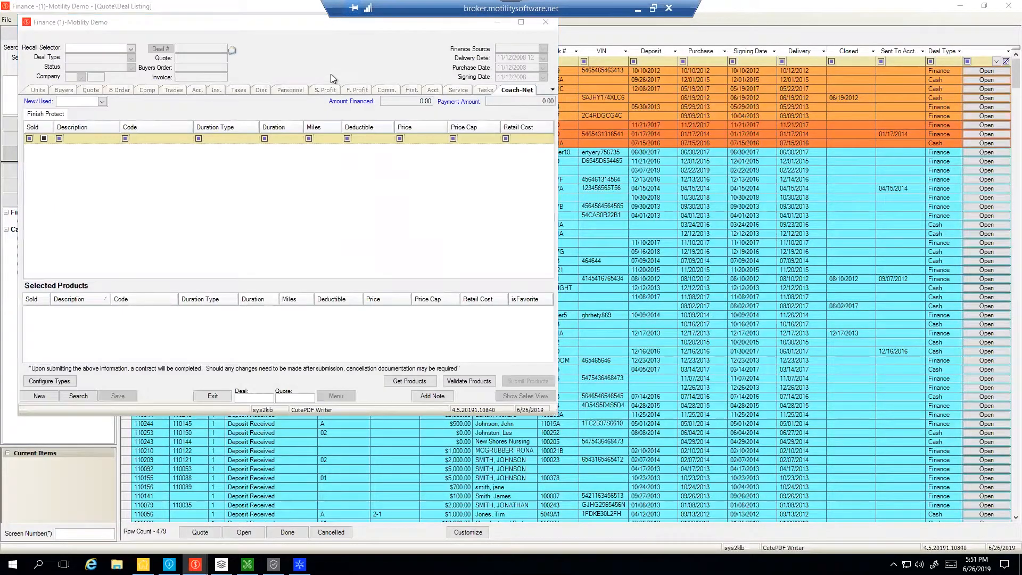
{"action": "left_click", "coordinate": [542, 319]}
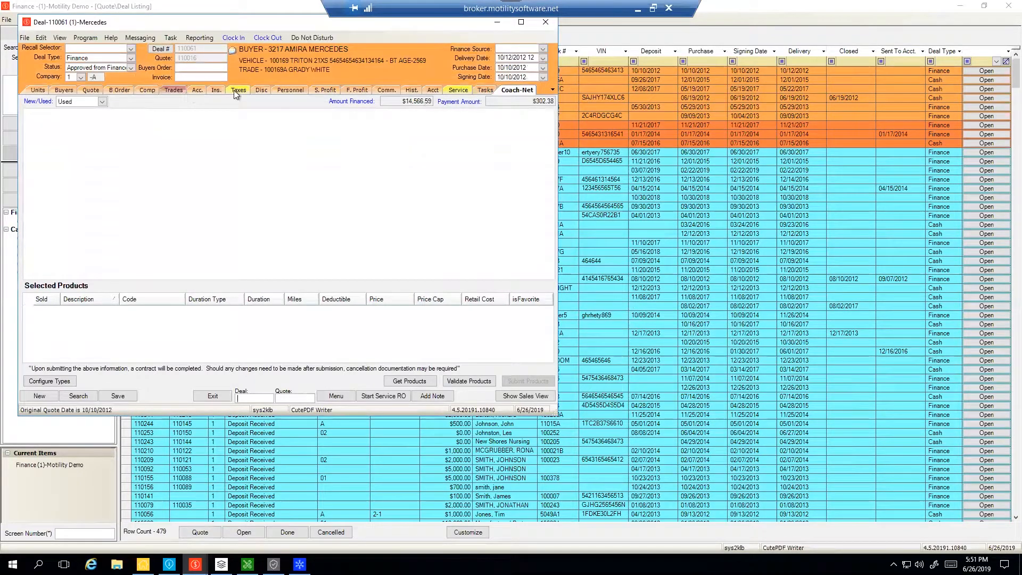
Add an accessory described as Test to the deal with an amount and cost of $100.00.
{"action": "left_click", "coordinate": [202, 89]}
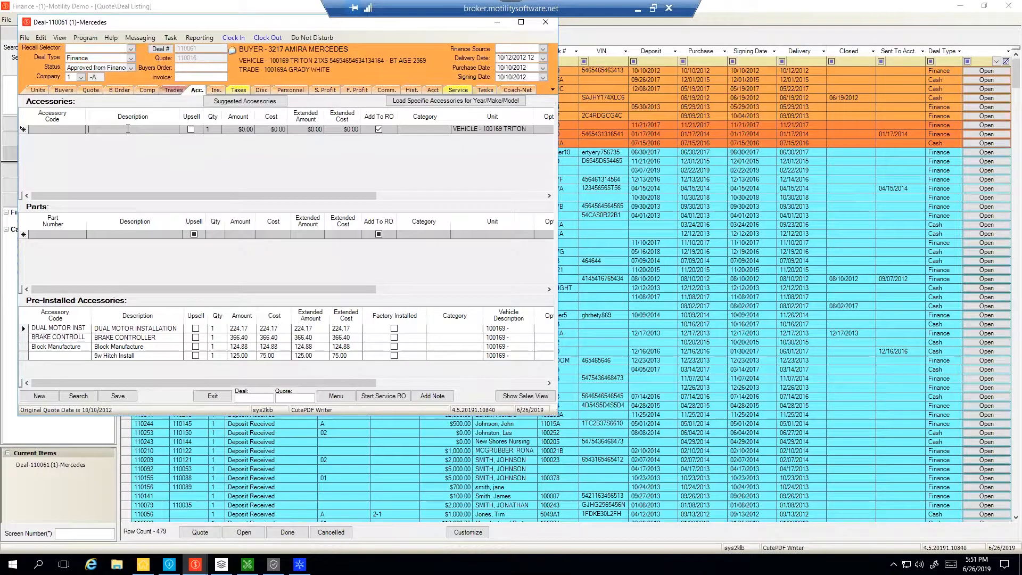
{"action": "left_click", "coordinate": [128, 129]}
{"action": "type", "text": "Test"}
{"action": "key", "text": "Tab"}
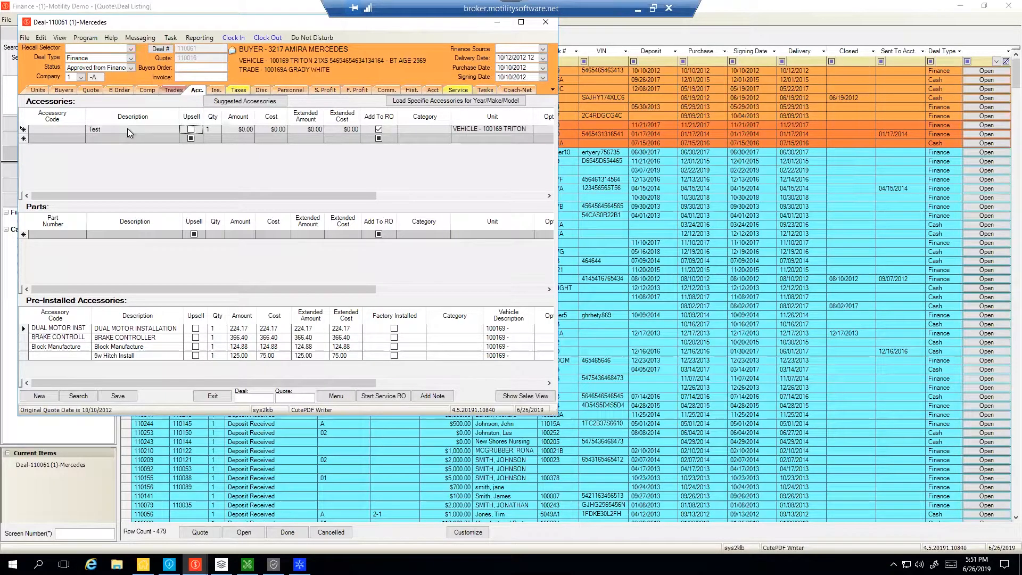
{"action": "left_click", "coordinate": [239, 131]}
{"action": "type", "text": "100"}
{"action": "key", "text": "Tab"}
{"action": "key", "text": "Tab"}
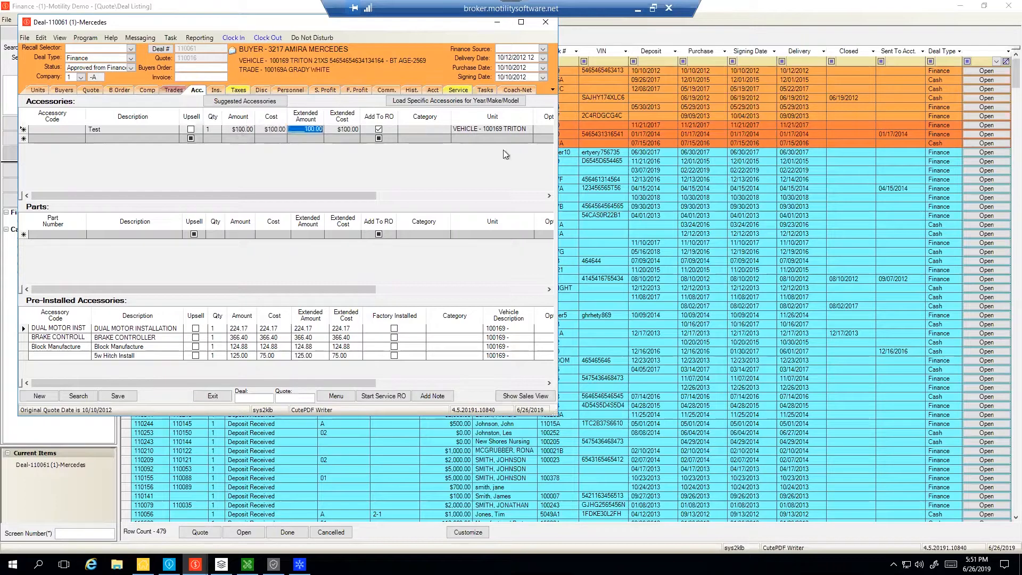
Start a service RO from the maximized deal, declining to add the items to the existing RO.
{"action": "left_click", "coordinate": [521, 22]}
{"action": "left_click", "coordinate": [372, 535]}
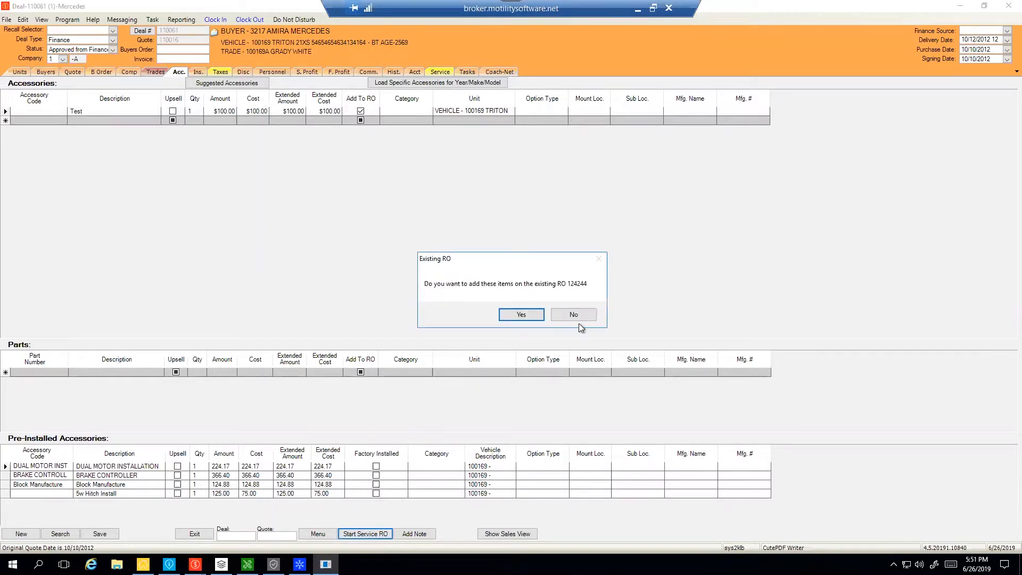
{"action": "left_click", "coordinate": [574, 316]}
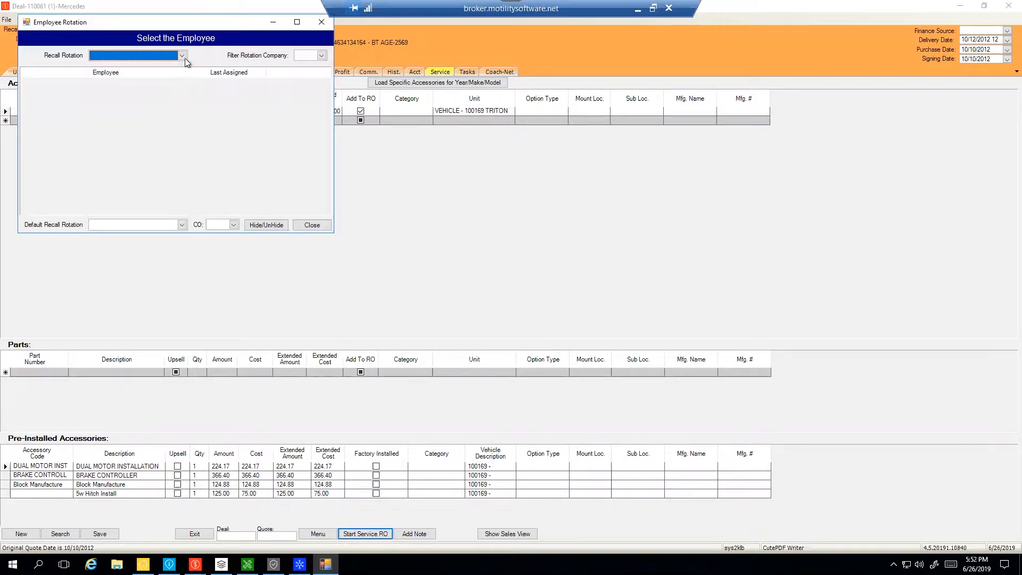
Assign the first employee from Service Rotation, skip the membership choice and finish creating the service invoice.
{"action": "left_click", "coordinate": [182, 56]}
{"action": "scroll", "coordinate": [183, 130], "scroll_direction": "down", "scroll_amount": 3}
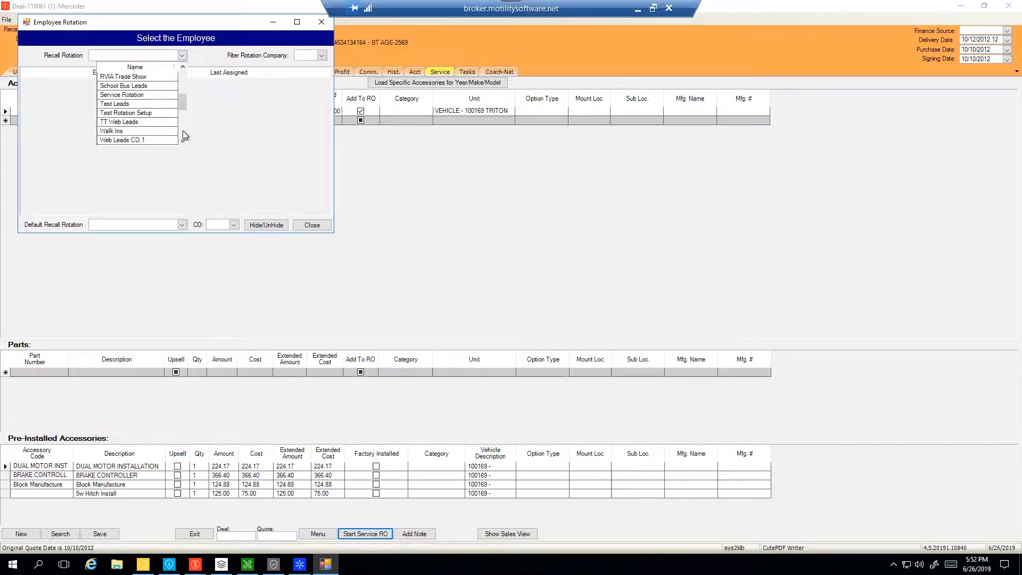
{"action": "left_click", "coordinate": [125, 94]}
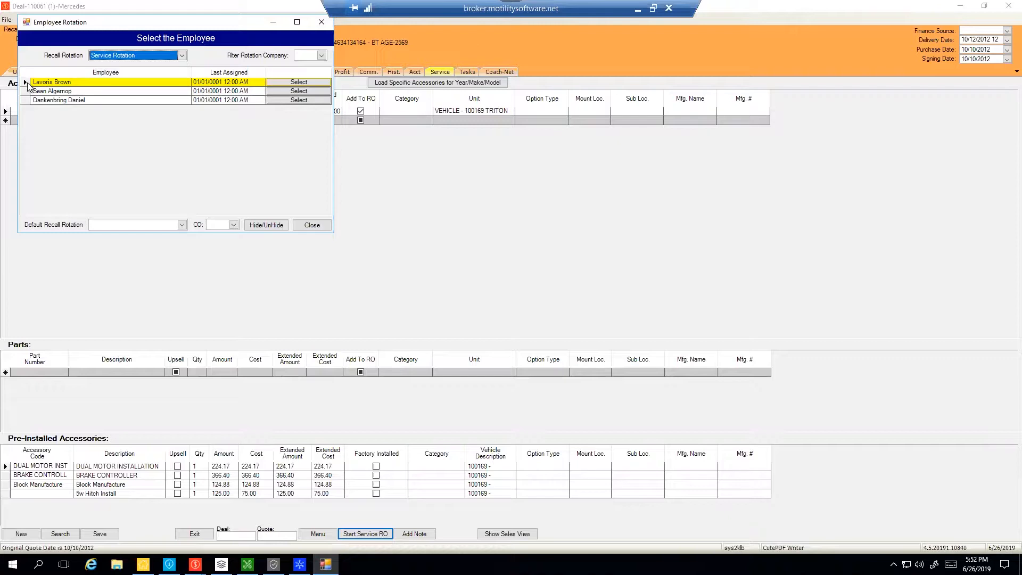
{"action": "left_click", "coordinate": [287, 82]}
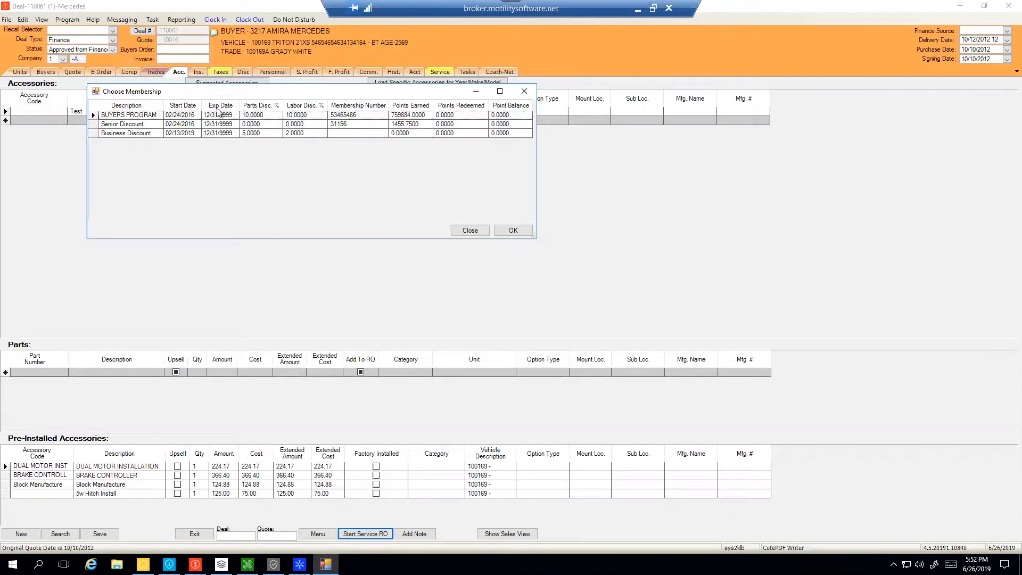
{"action": "left_click", "coordinate": [471, 230]}
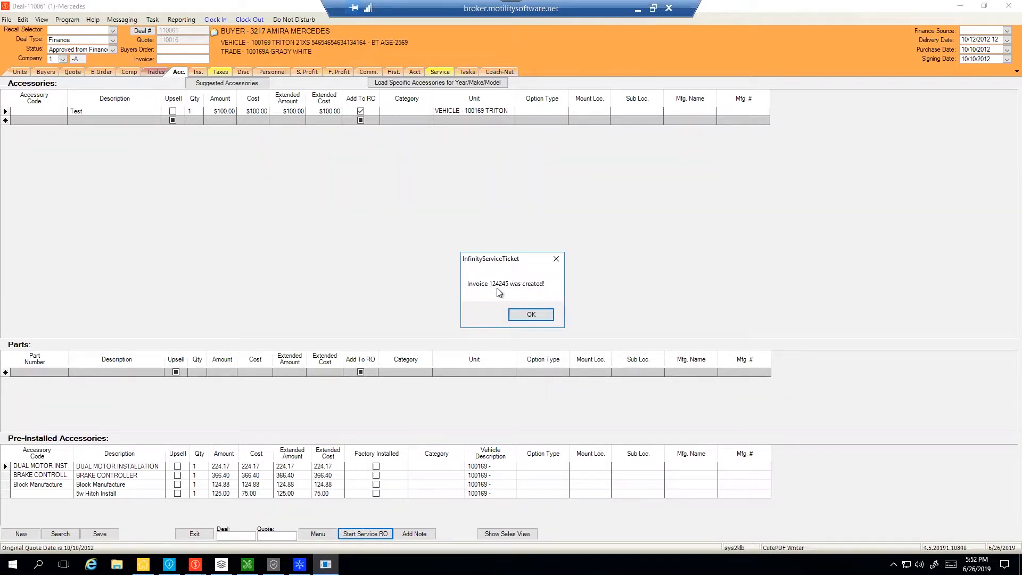
{"action": "left_click", "coordinate": [530, 315]}
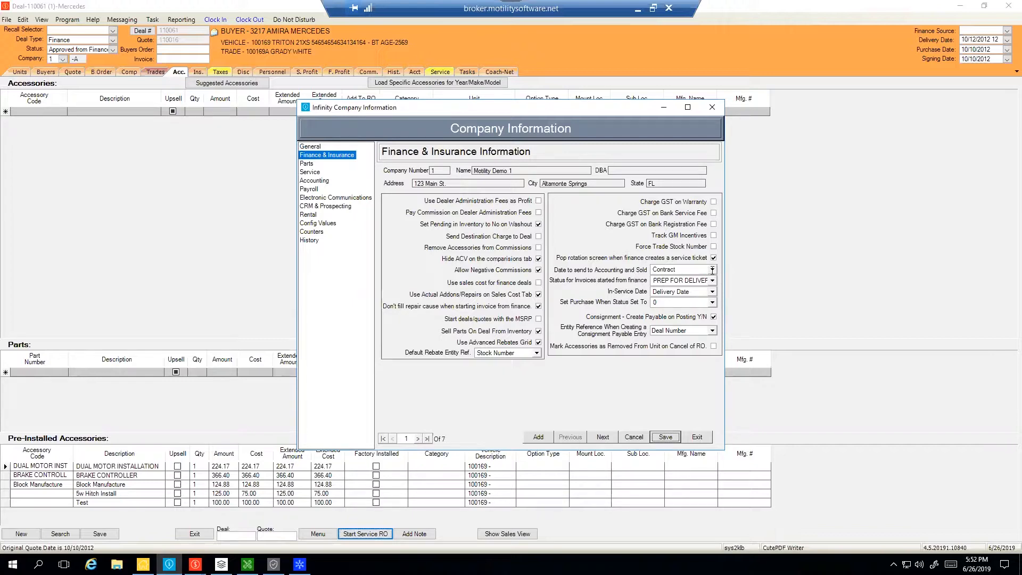
Check the choices for Date to send to Accounting and Sold without changing it, and return to the deal's dates.
{"action": "left_click", "coordinate": [712, 270]}
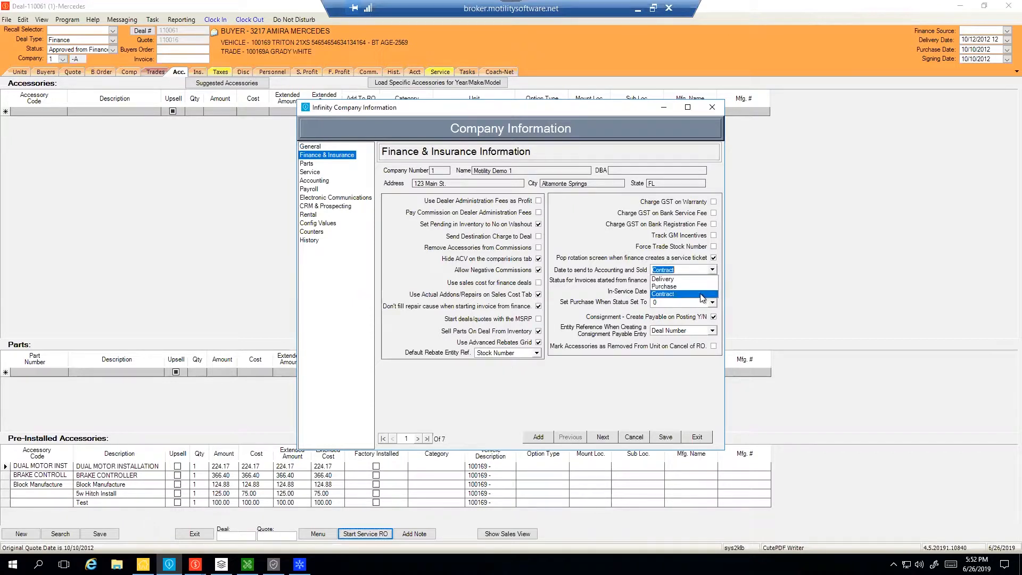
{"action": "left_click", "coordinate": [711, 272]}
{"action": "left_click", "coordinate": [661, 106]}
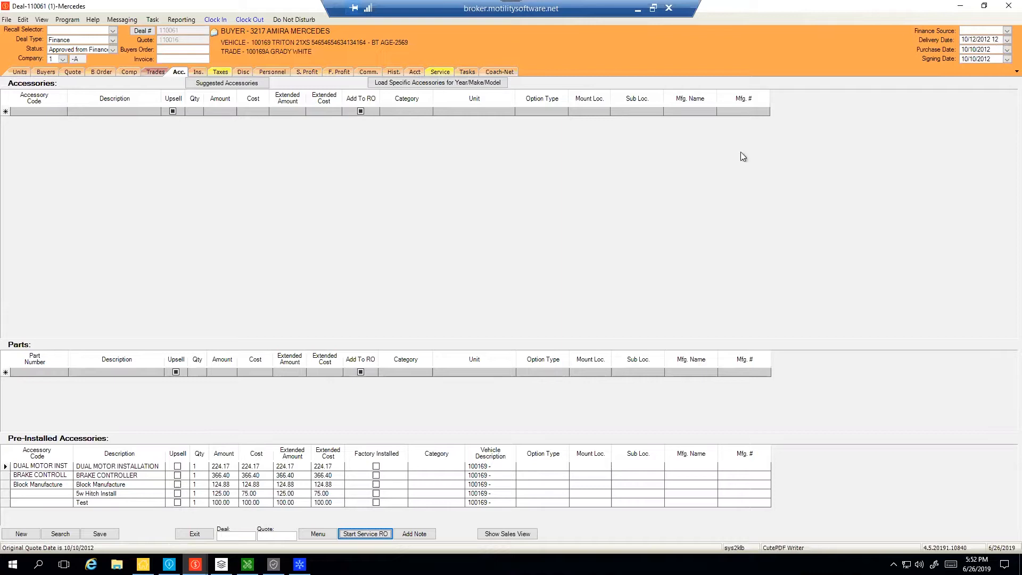
Return to the company's Finance & Insurance options and recheck the choices for Date to send to Accounting and Sold.
{"action": "left_click", "coordinate": [169, 565]}
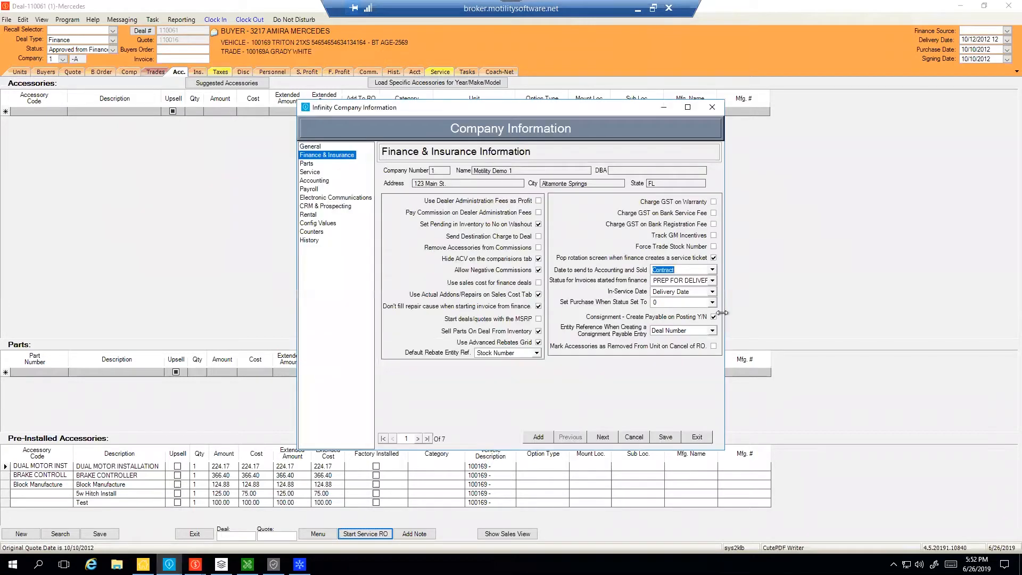
{"action": "left_click", "coordinate": [712, 270]}
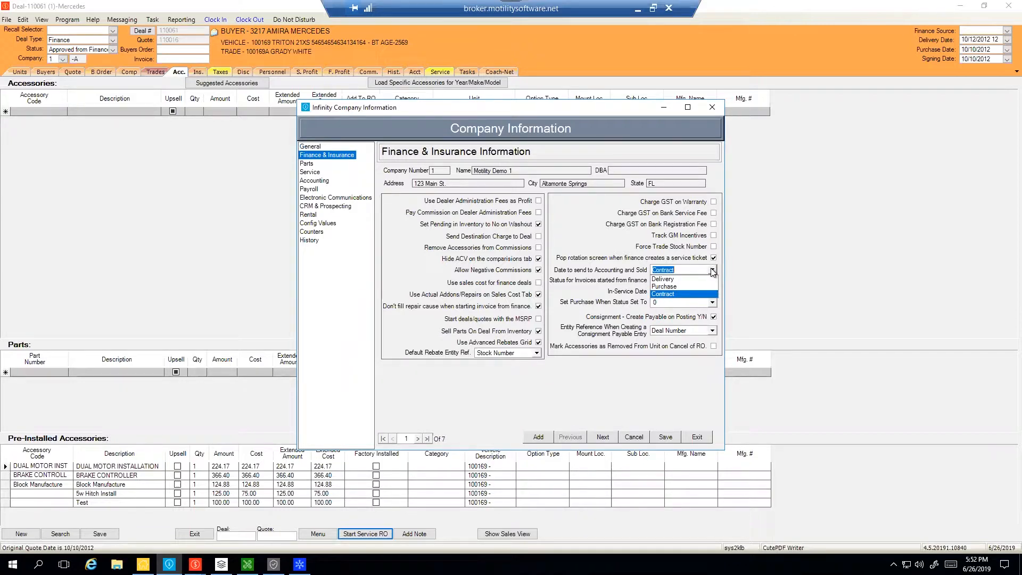
{"action": "left_click", "coordinate": [712, 270]}
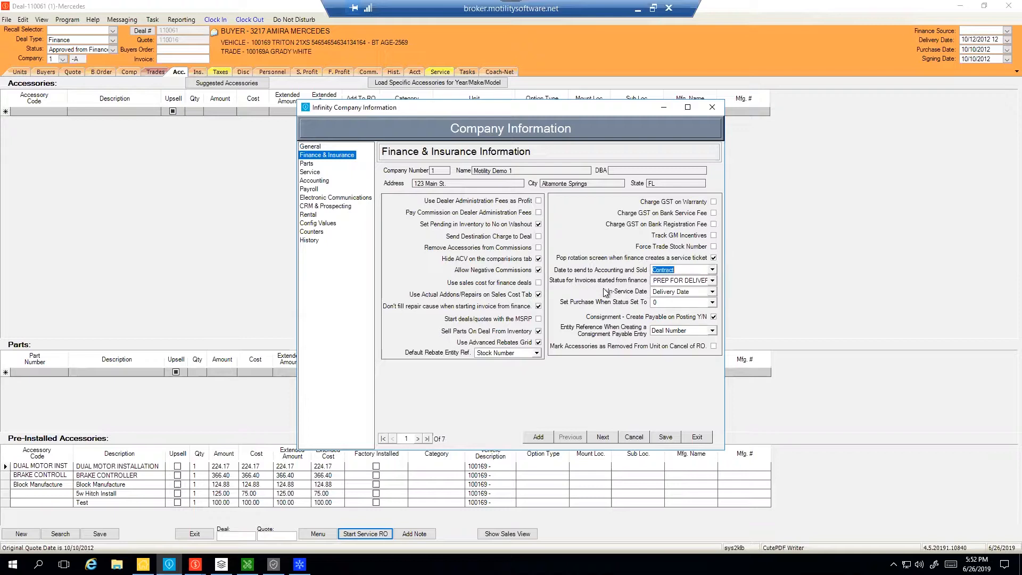
Look through the available statuses for invoices started from finance, leaving the setting unchanged.
{"action": "left_click", "coordinate": [713, 281]}
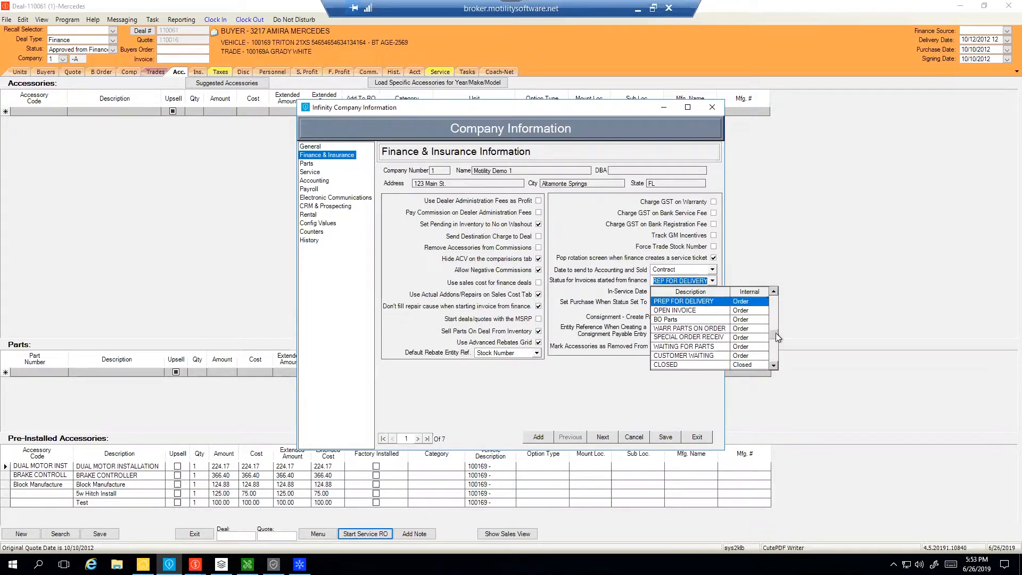
{"action": "left_click", "coordinate": [775, 301]}
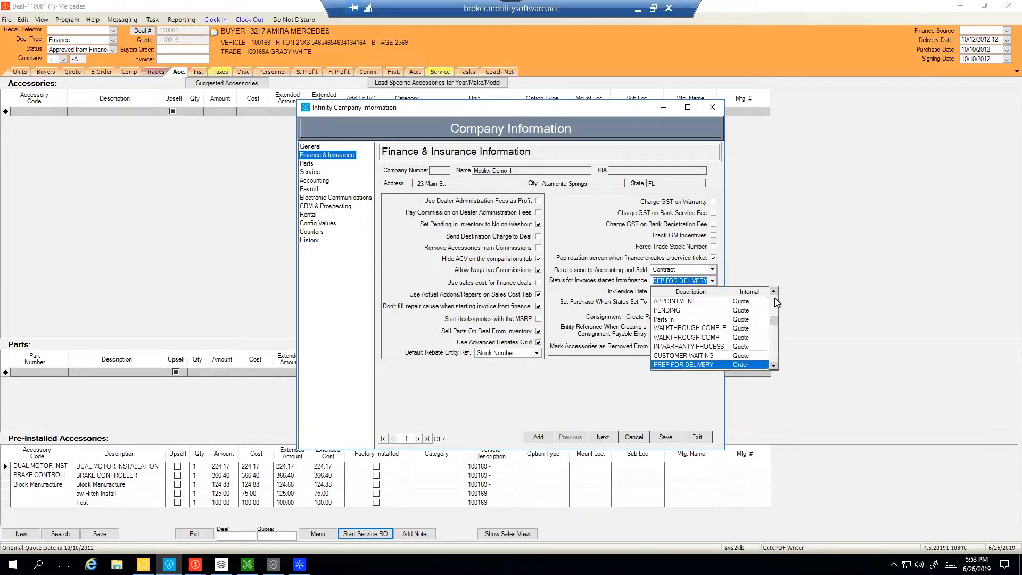
{"action": "left_click", "coordinate": [775, 302]}
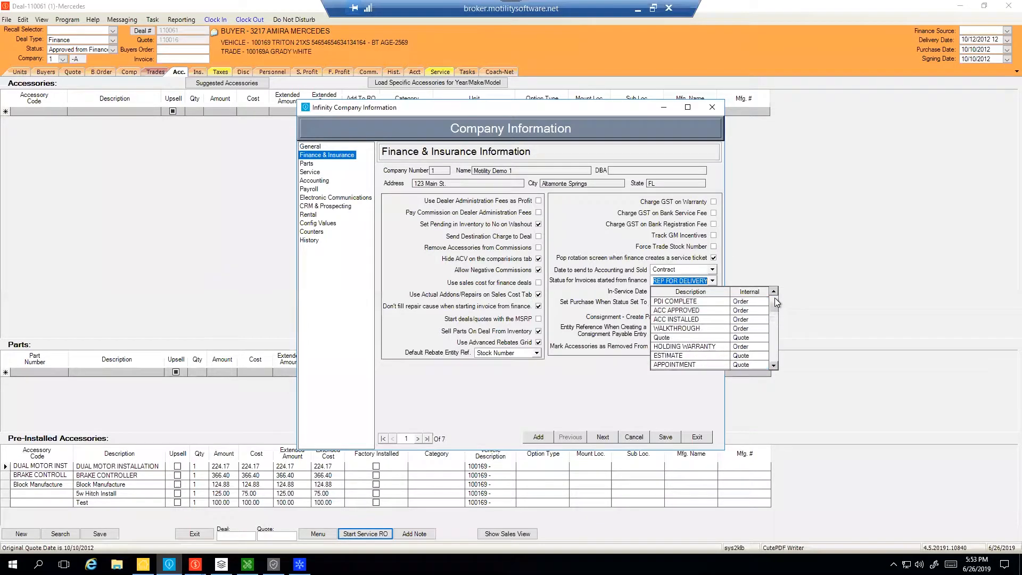
{"action": "left_click", "coordinate": [716, 283]}
{"action": "left_click", "coordinate": [716, 282]}
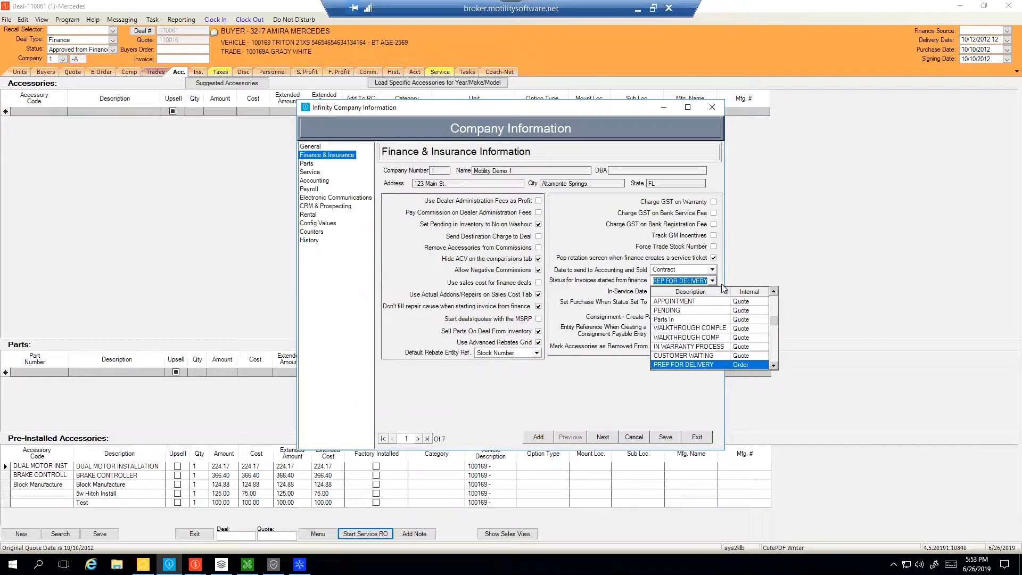
{"action": "left_click", "coordinate": [774, 302]}
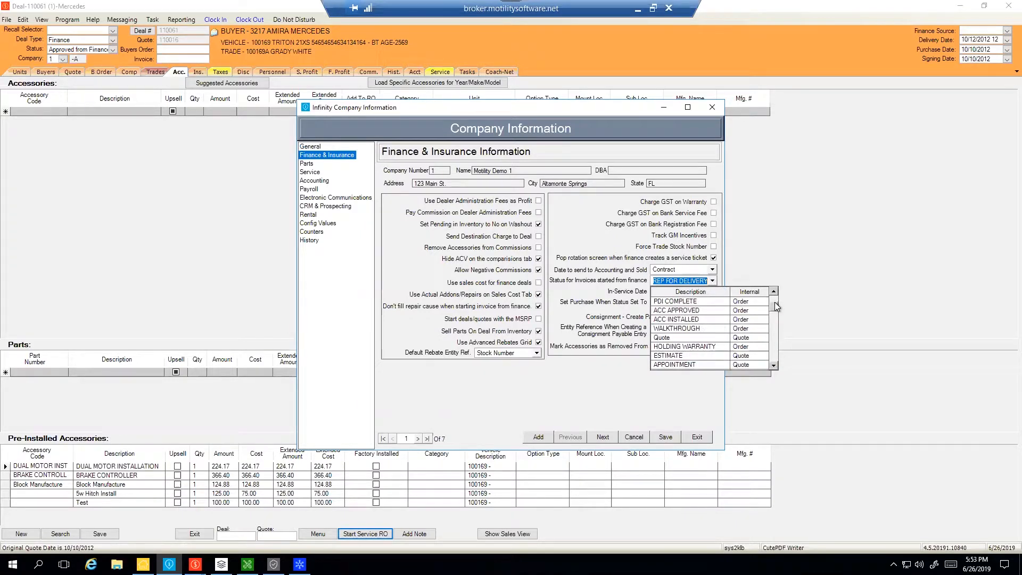
{"action": "left_click", "coordinate": [712, 281]}
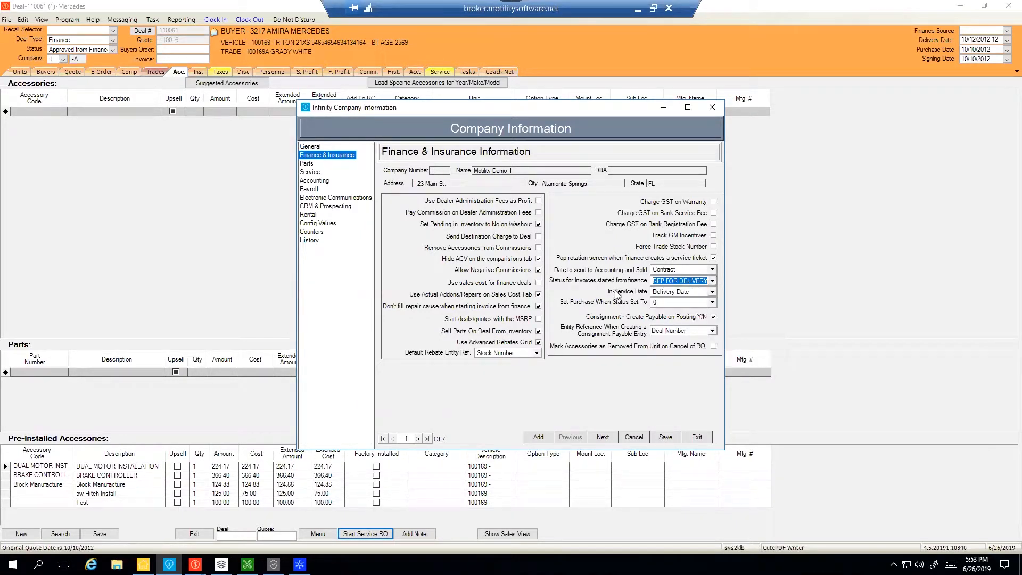
Switch to the unit inventory record and examine the unit's In Service Date and its calendar.
{"action": "left_click", "coordinate": [660, 111]}
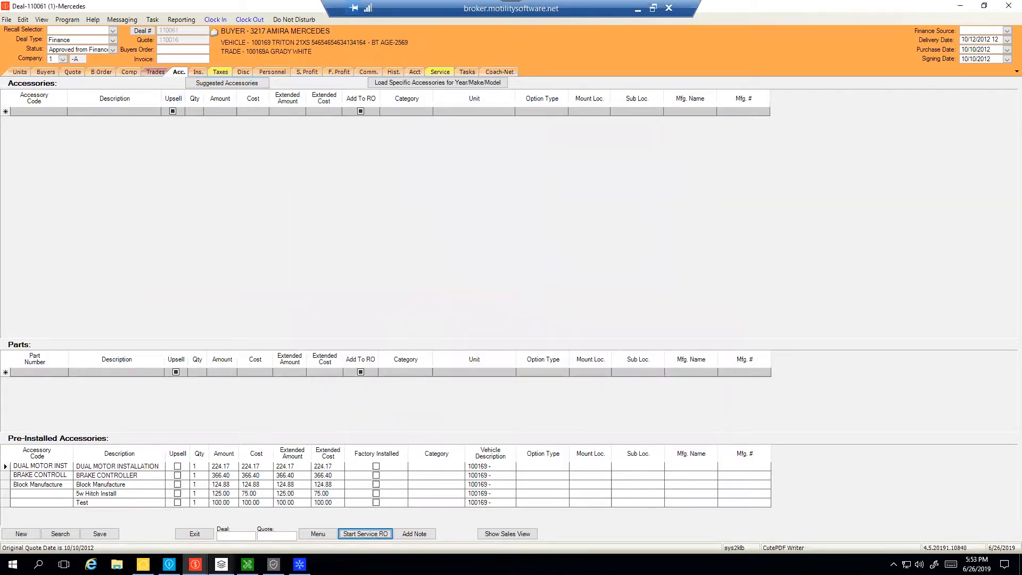
{"action": "left_click", "coordinate": [221, 564]}
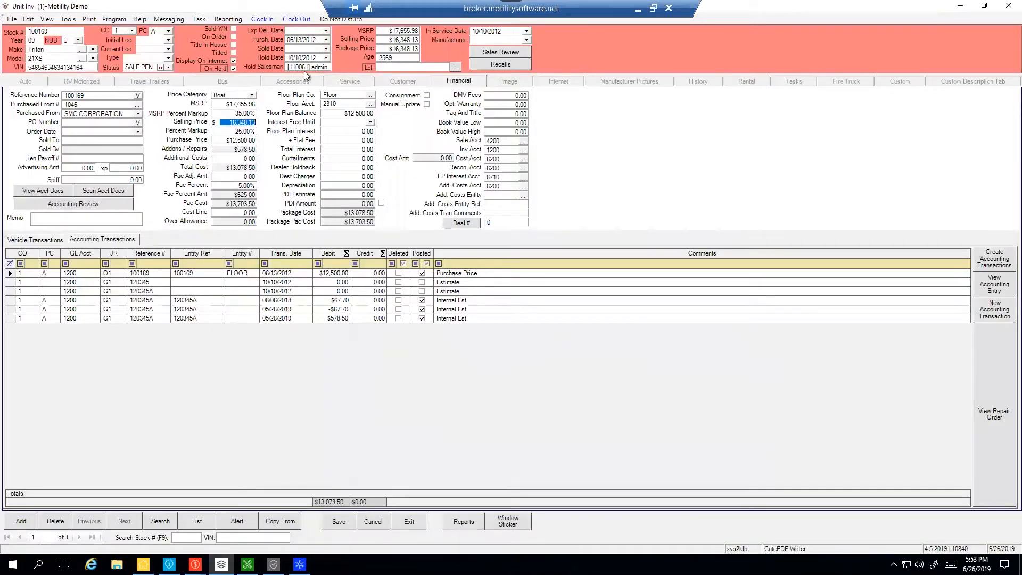
{"action": "left_click", "coordinate": [527, 31]}
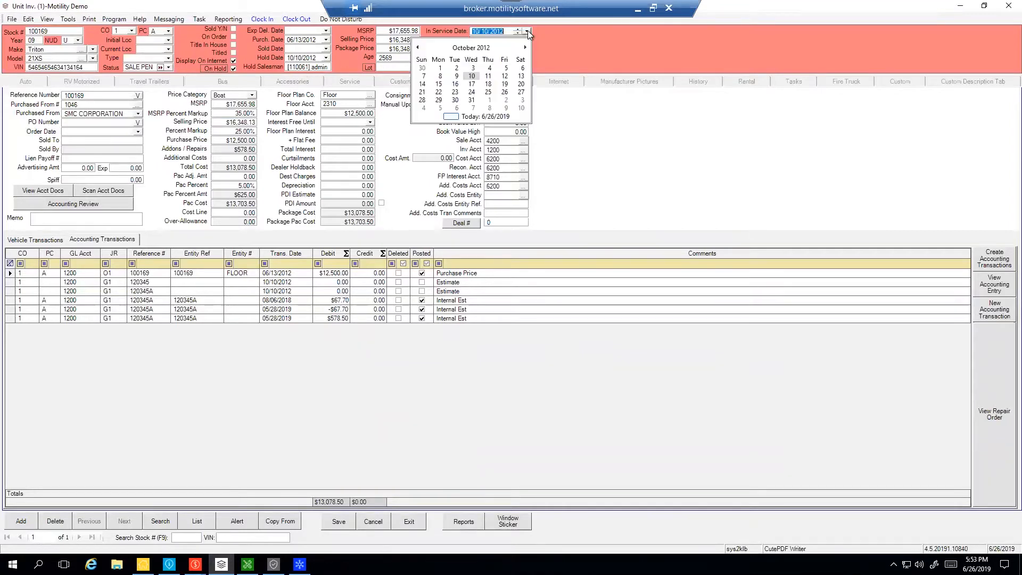
{"action": "left_click", "coordinate": [528, 32]}
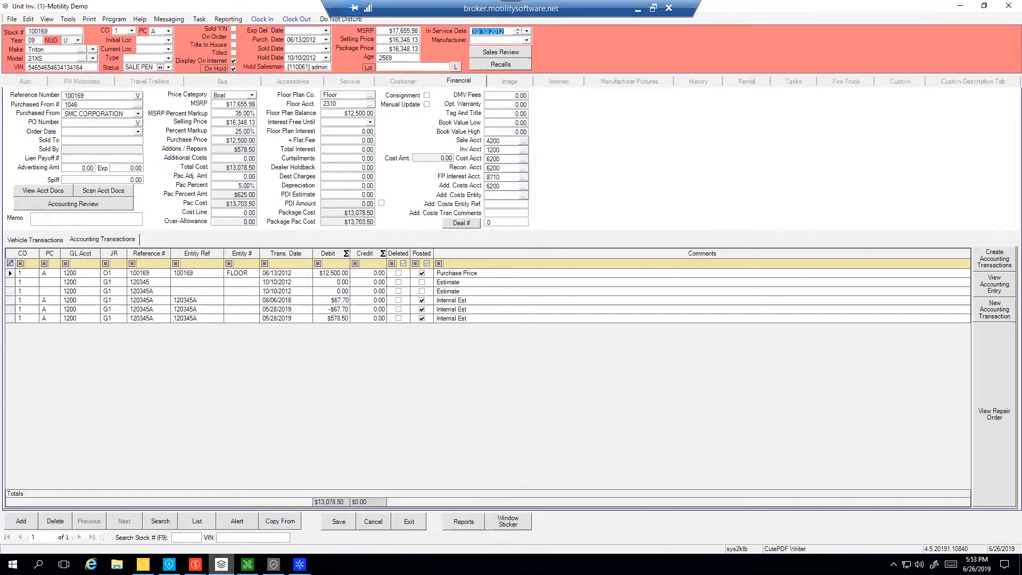
Review the company-level choices for In-Service Date and Set Purchase When Status Set To without changing either.
{"action": "left_click", "coordinate": [169, 564]}
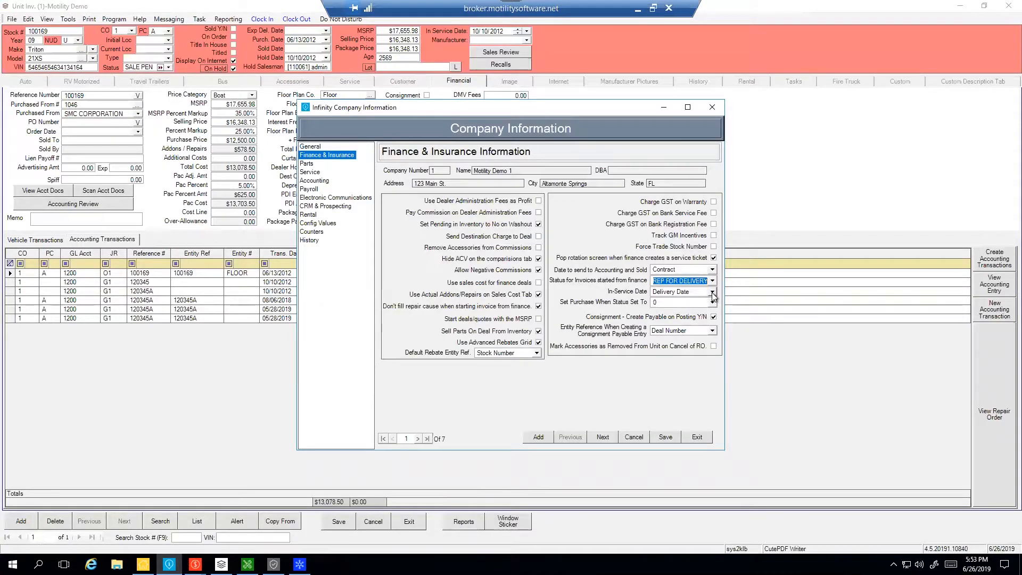
{"action": "left_click", "coordinate": [713, 296]}
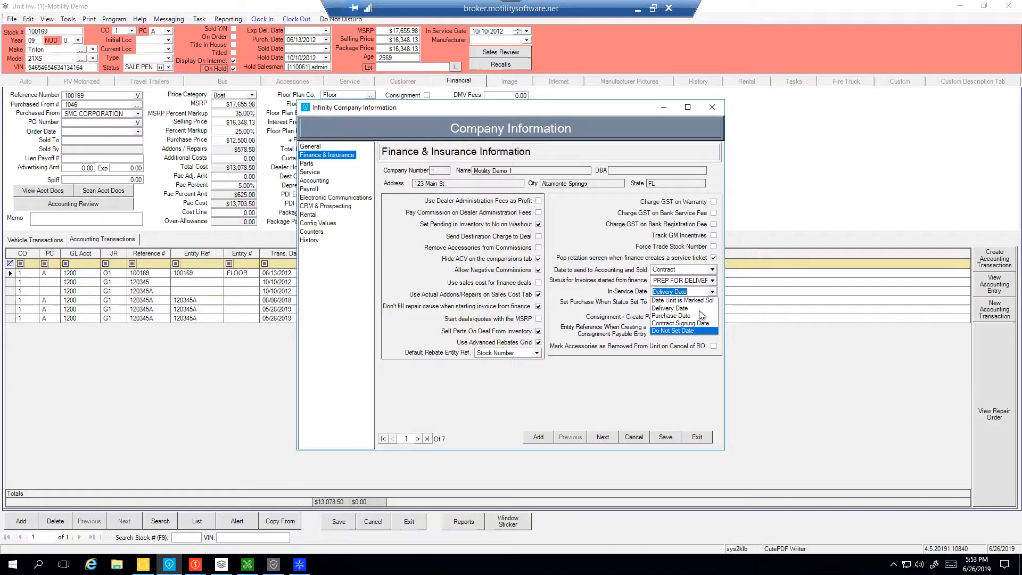
{"action": "left_click", "coordinate": [711, 292]}
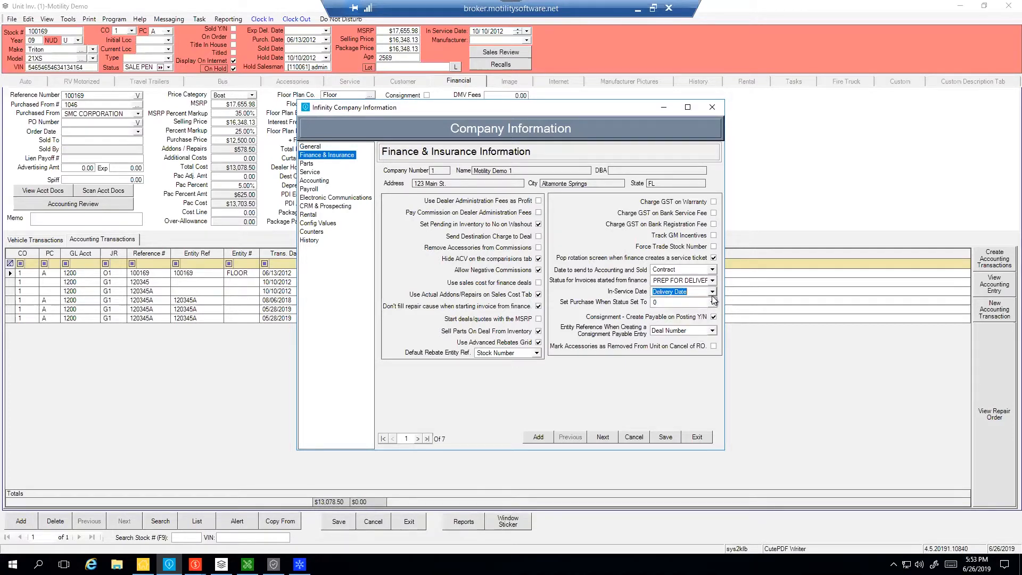
{"action": "left_click", "coordinate": [713, 301]}
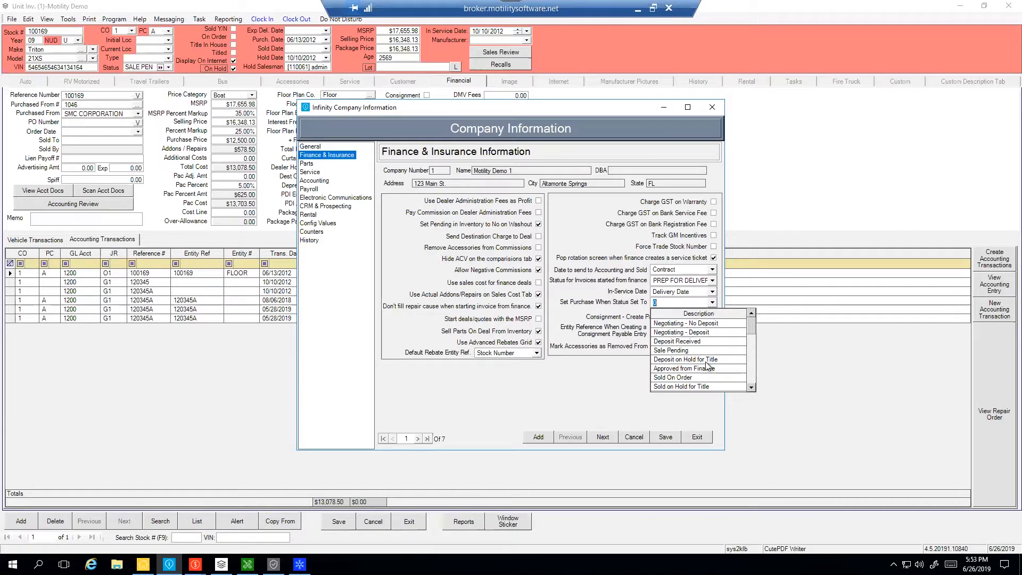
{"action": "left_click", "coordinate": [714, 302]}
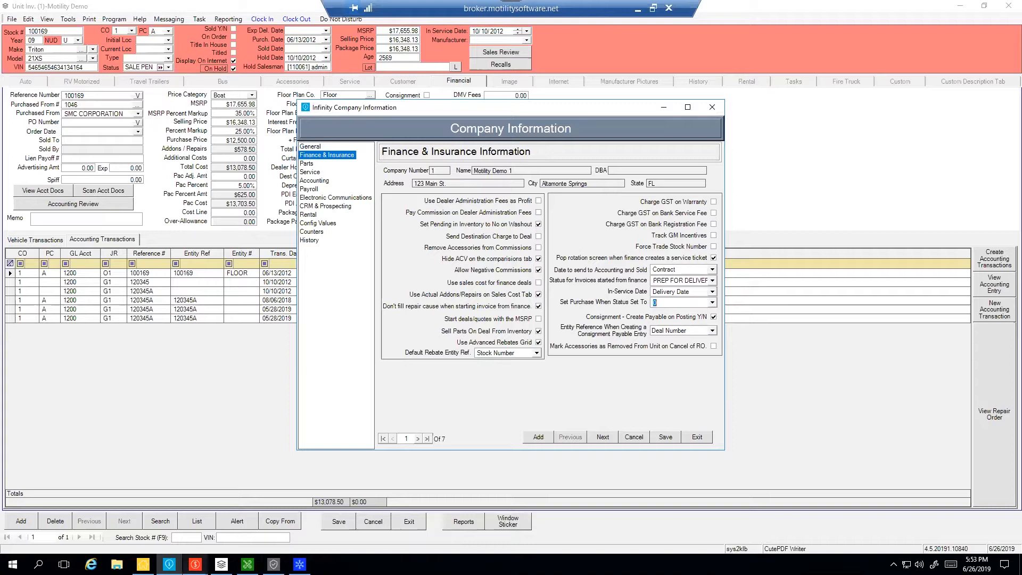
Examine the deal's Purchase Date and its list of statuses, and return to the company's Finance & Insurance options.
{"action": "left_click", "coordinate": [195, 564]}
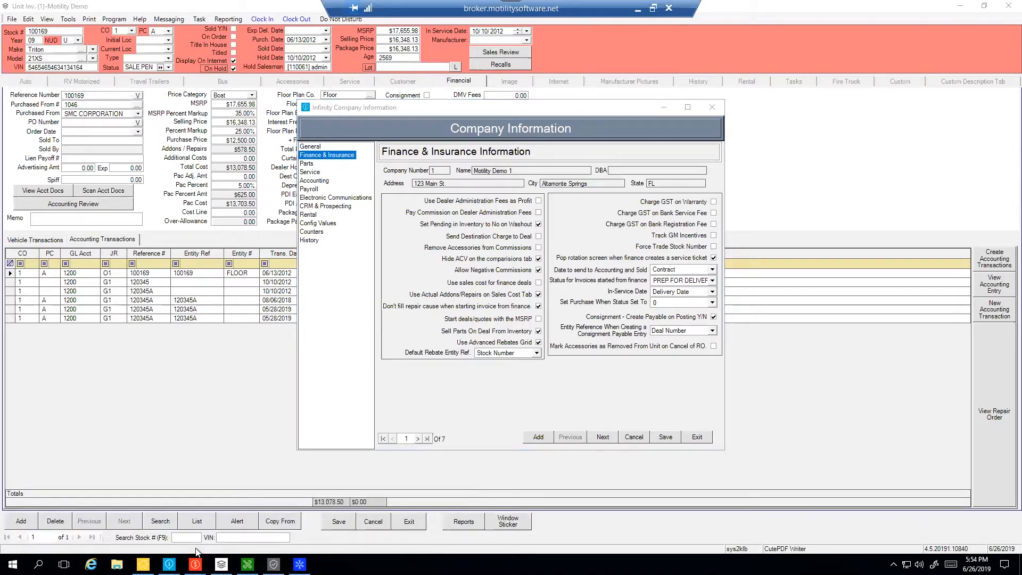
{"action": "left_click", "coordinate": [430, 525]}
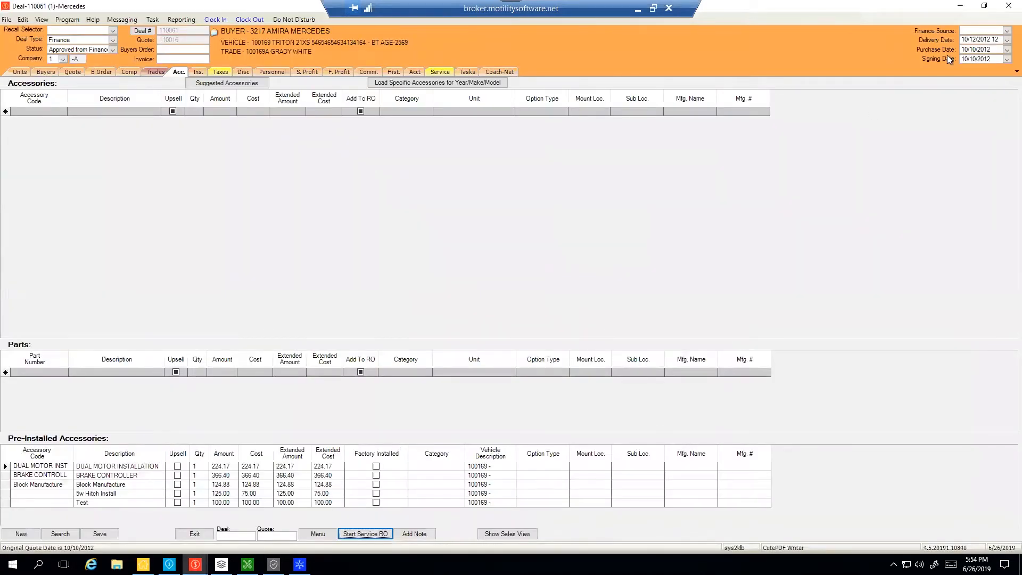
{"action": "left_click", "coordinate": [1006, 49]}
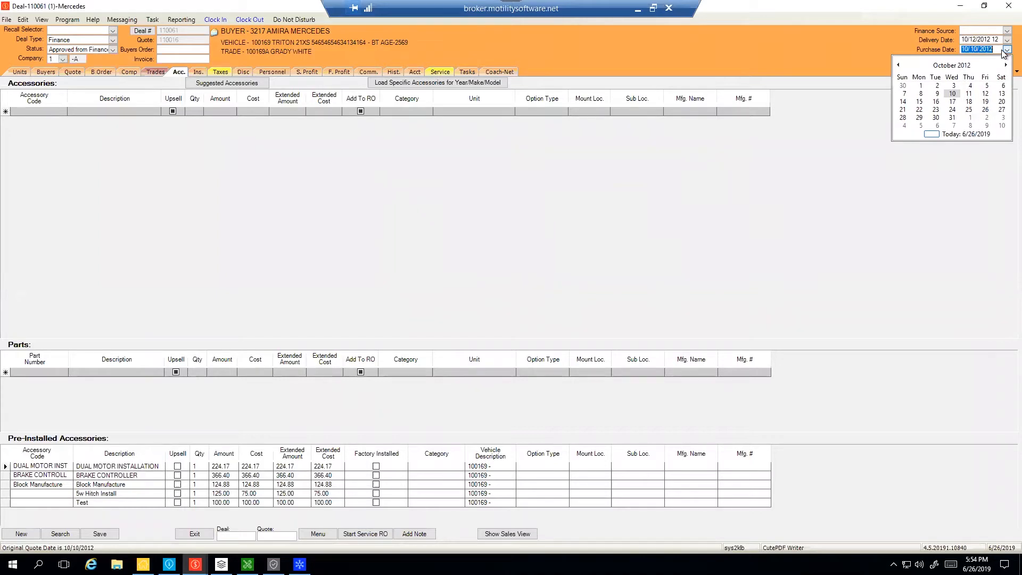
{"action": "left_click", "coordinate": [1003, 50]}
{"action": "left_click", "coordinate": [113, 49]}
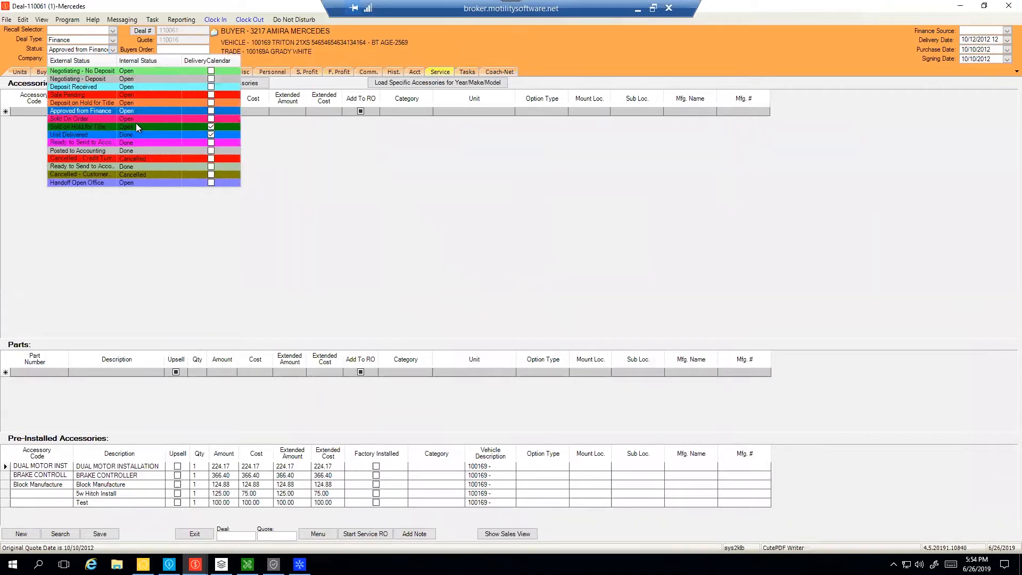
{"action": "left_click", "coordinate": [381, 212]}
{"action": "left_click", "coordinate": [169, 564]}
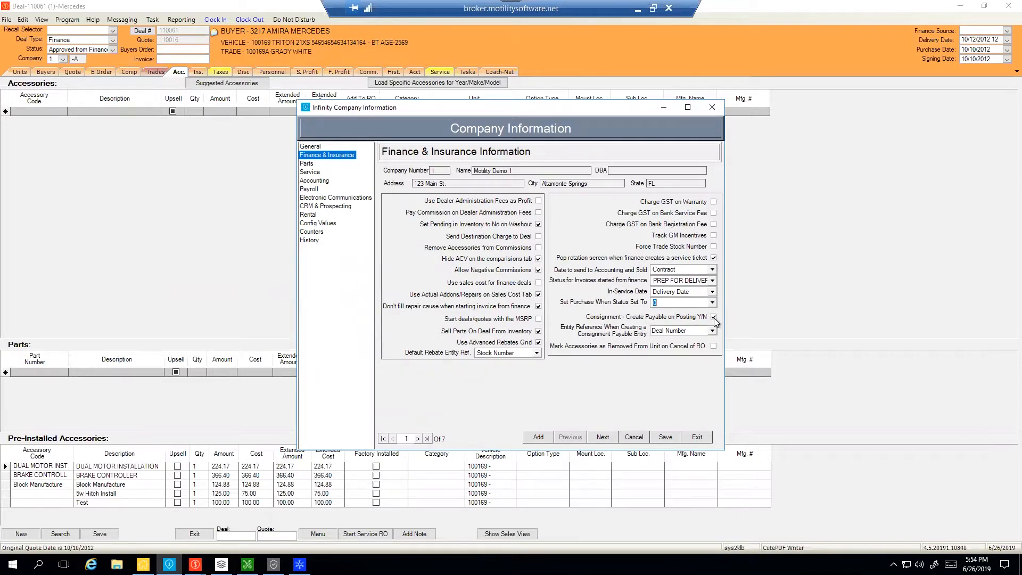
Mark the inventory unit as a consignment, save it, and inspect its AP company and consignment account fields.
{"action": "left_click", "coordinate": [665, 107]}
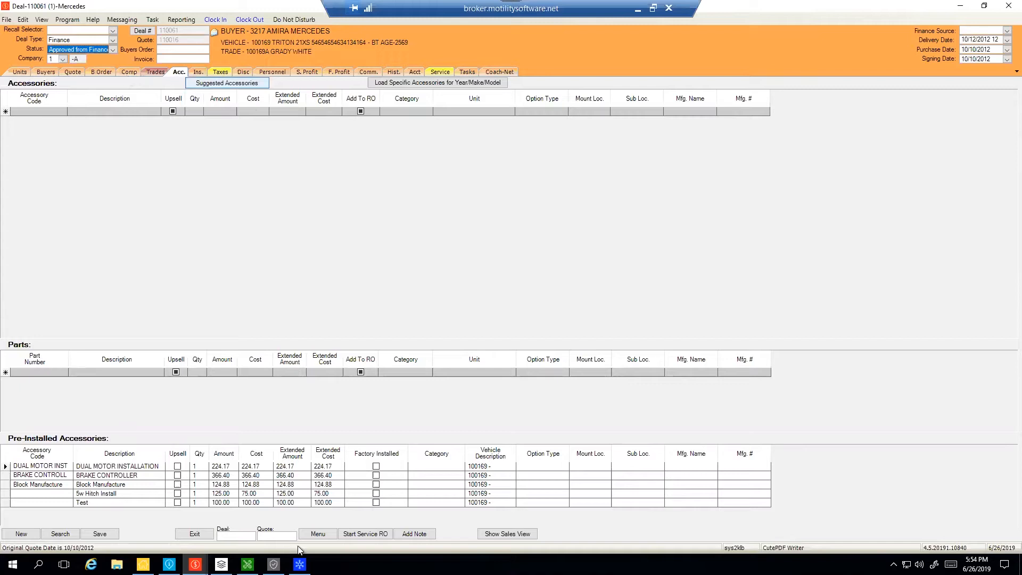
{"action": "left_click", "coordinate": [221, 565]}
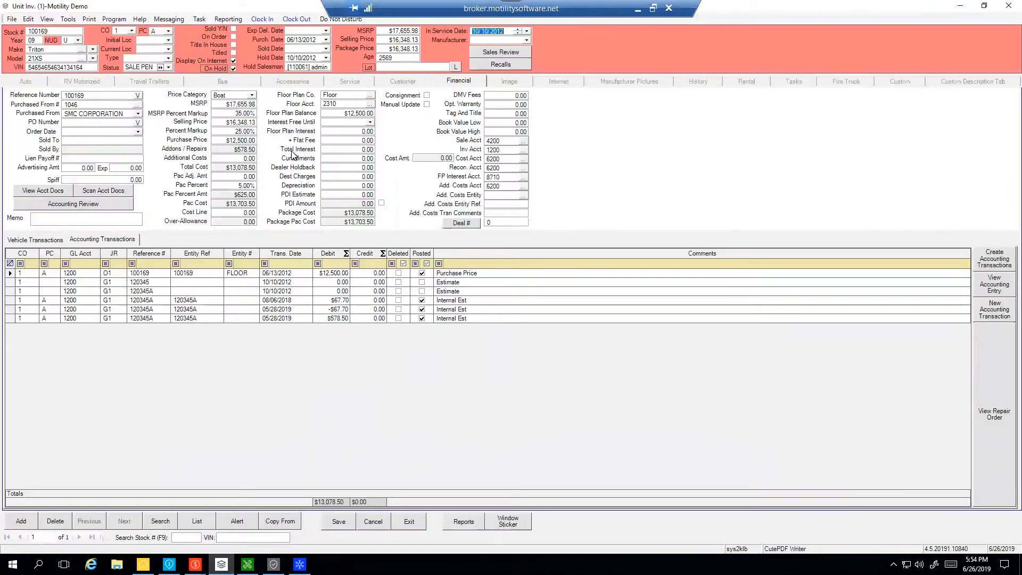
{"action": "left_click", "coordinate": [429, 96]}
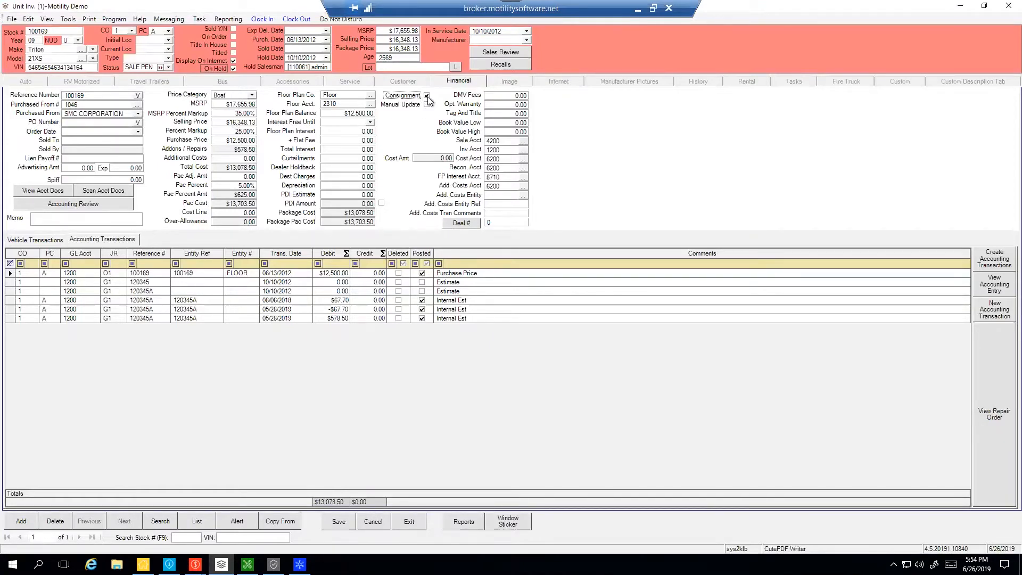
{"action": "left_click", "coordinate": [350, 96]}
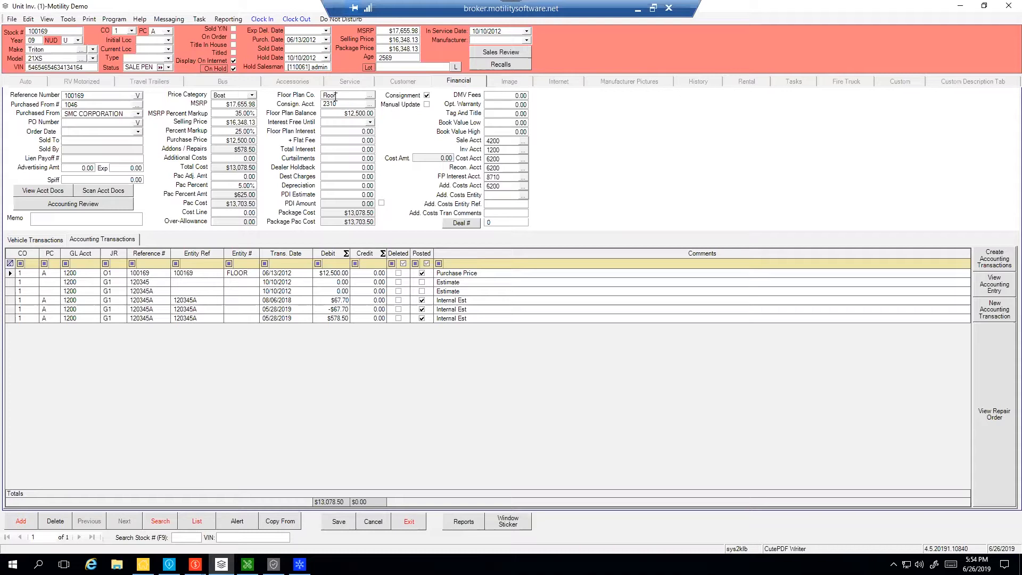
{"action": "left_click_drag", "start_coordinate": [347, 95], "coordinate": [310, 98]}
{"action": "left_click", "coordinate": [336, 526]}
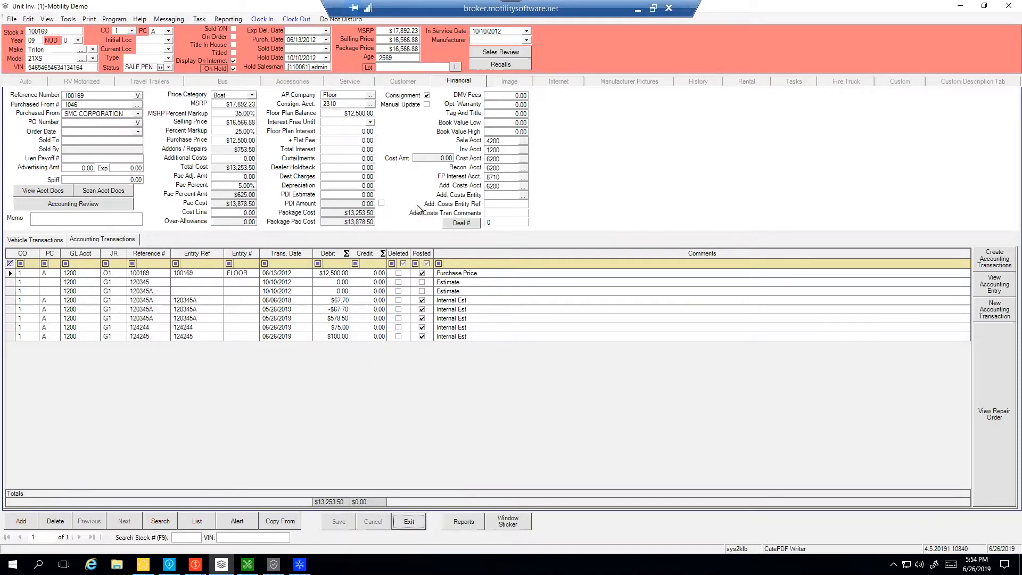
{"action": "left_click", "coordinate": [352, 96]}
{"action": "left_click", "coordinate": [352, 105]}
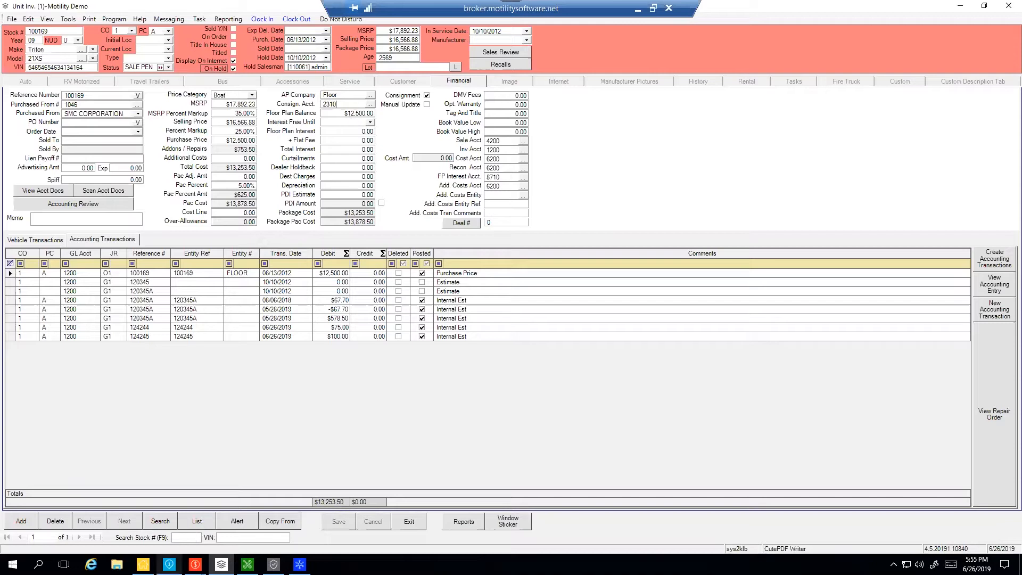
Review the company-level choices for Entity Reference When Creating a Consignment Payable Entry, keeping Deal Number.
{"action": "left_click", "coordinate": [170, 565]}
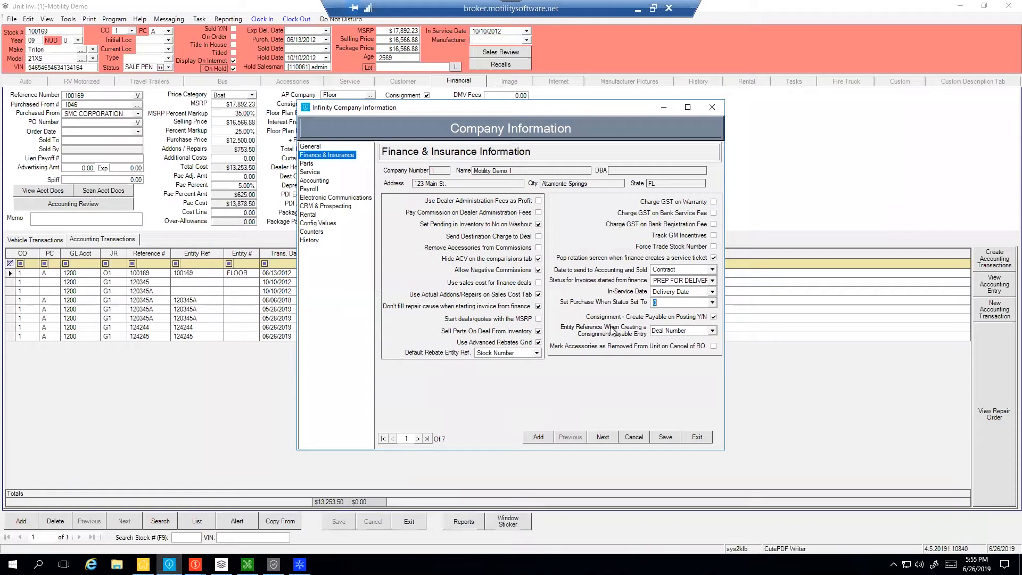
{"action": "left_click", "coordinate": [712, 331]}
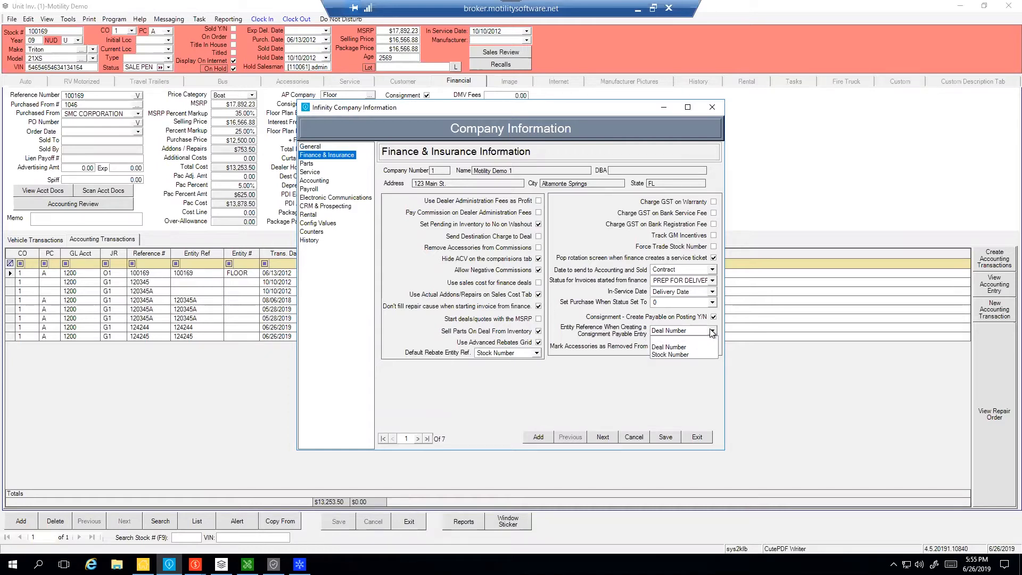
{"action": "left_click", "coordinate": [707, 330]}
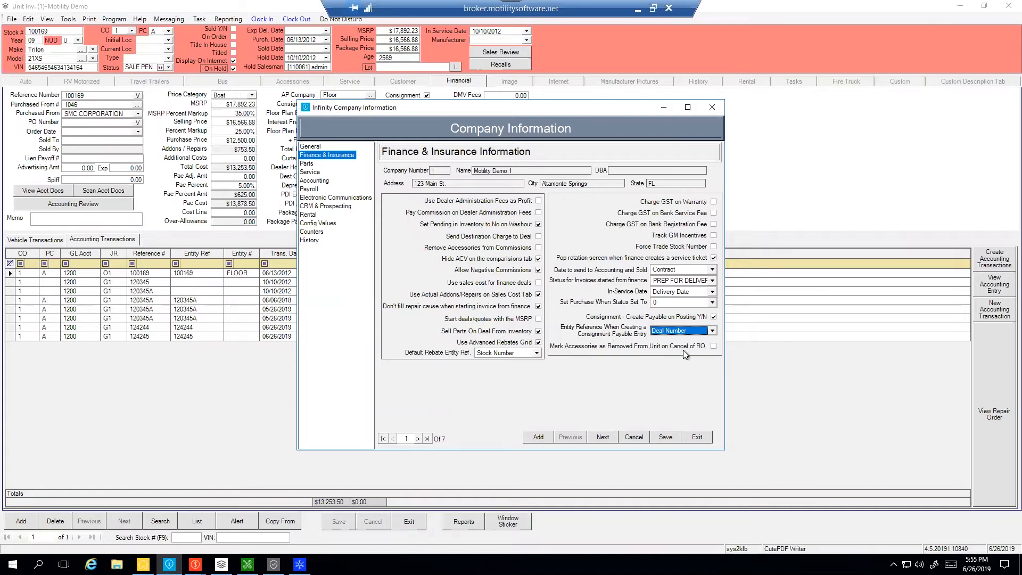
Enable Mark Accessories as Removed From Unit on Cancel of RO and save the company's Finance & Insurance options.
{"action": "left_click", "coordinate": [714, 346]}
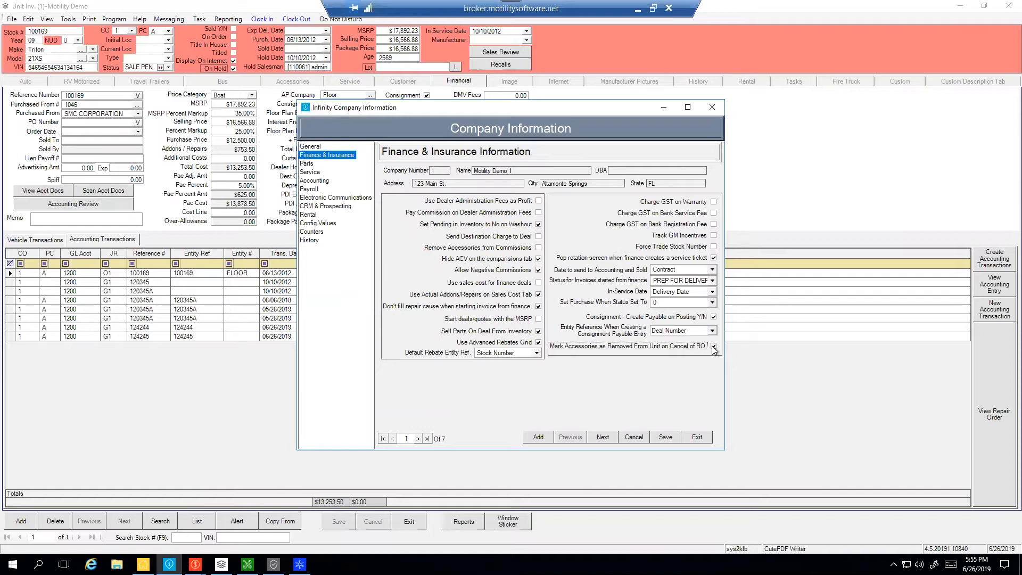
{"action": "left_click", "coordinate": [665, 435]}
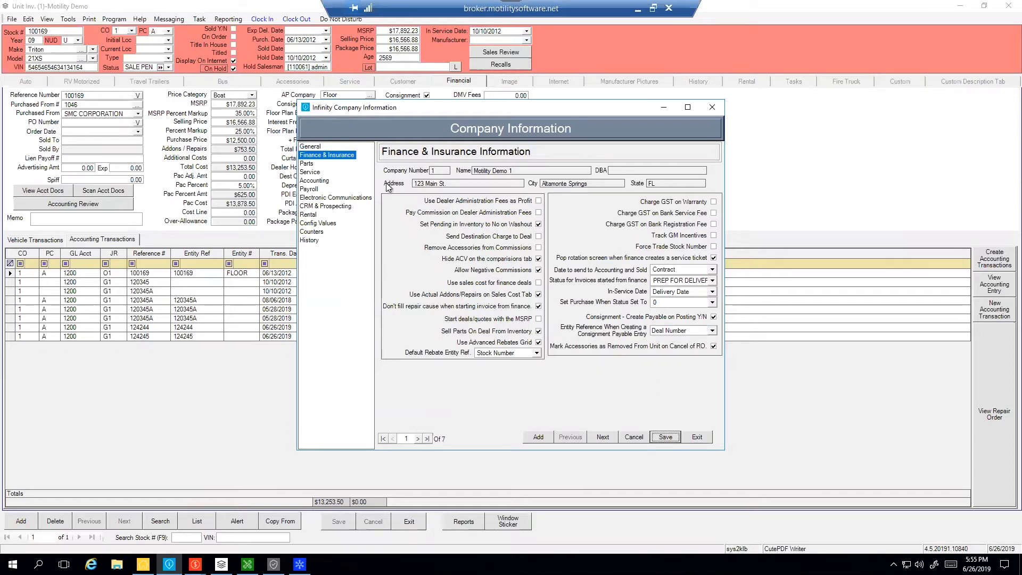
{"action": "mouse_move", "coordinate": [195, 565]}
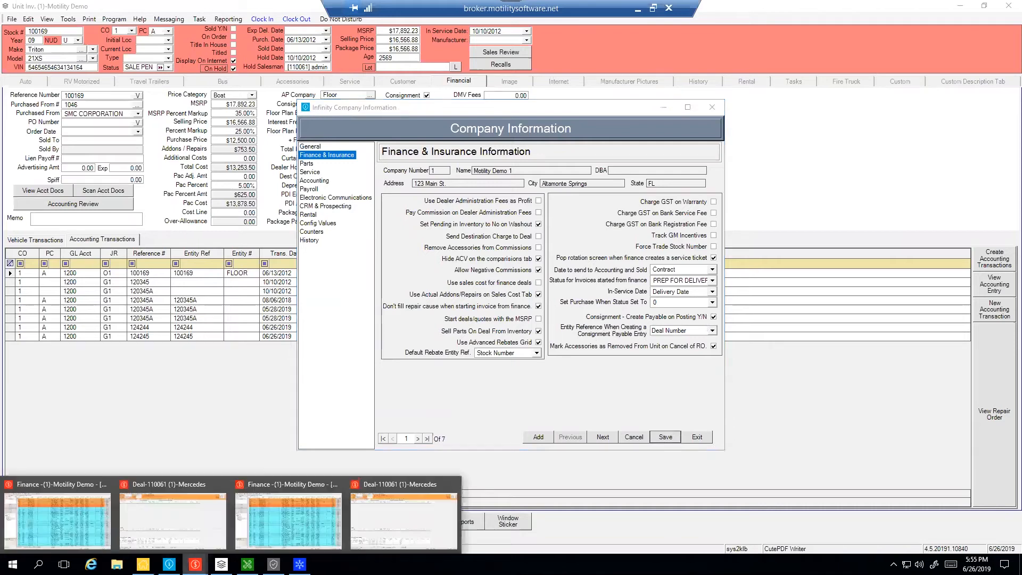
Open the deal's service information and examine the service history for the sold unit, stock 100169.
{"action": "left_click", "coordinate": [369, 535]}
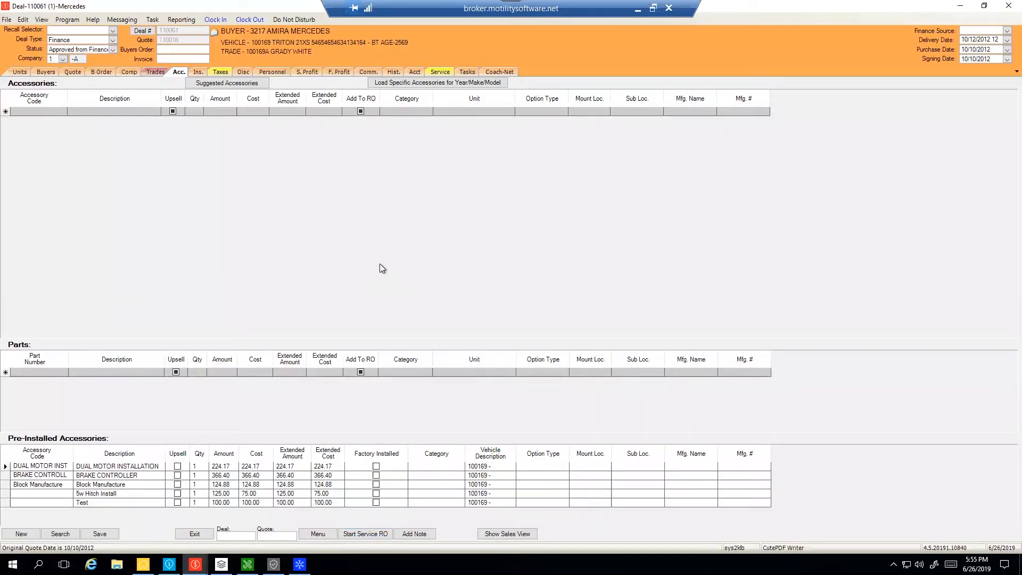
{"action": "left_click", "coordinate": [439, 71]}
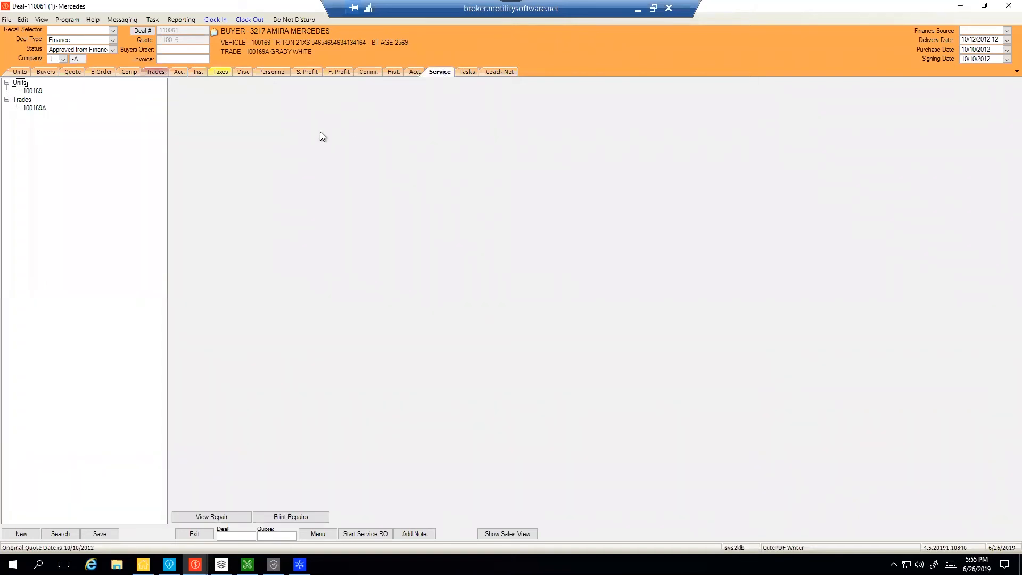
{"action": "left_click", "coordinate": [34, 92]}
{"action": "left_click", "coordinate": [401, 132]}
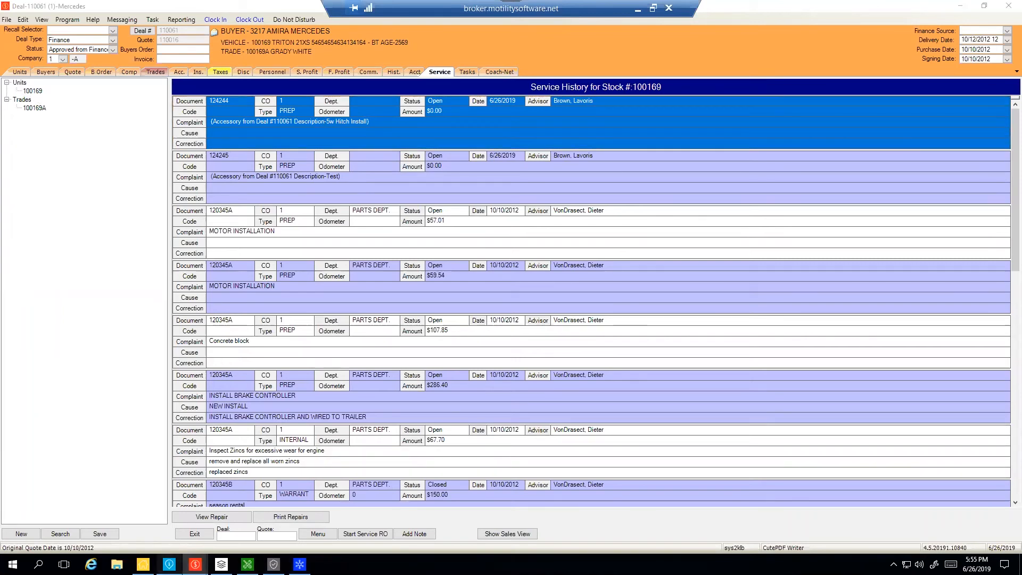
Switch back to Infinity Company Information, view the General section, and return to the Finance & Insurance section.
{"action": "left_click", "coordinate": [169, 564]}
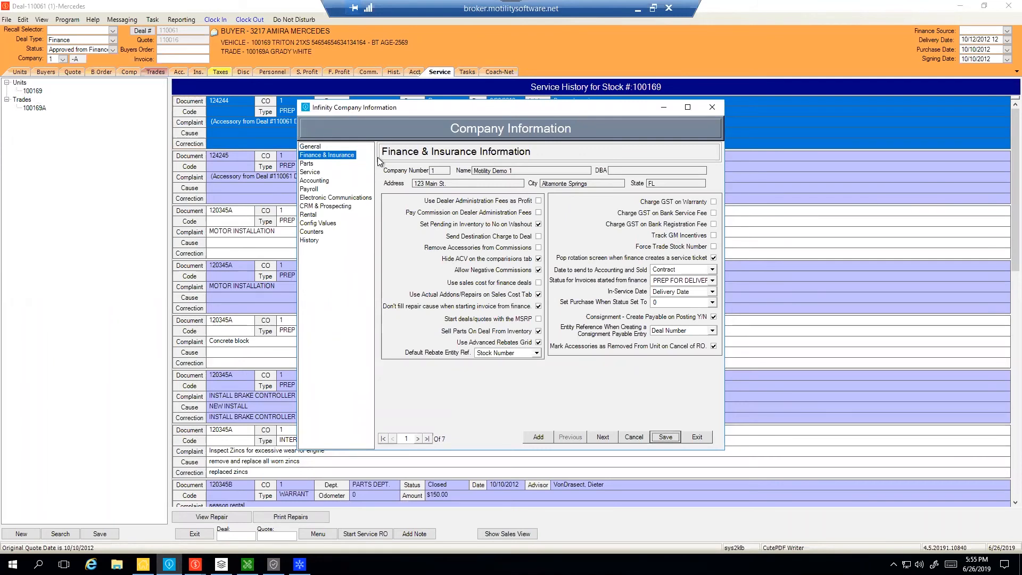
{"action": "left_click", "coordinate": [345, 155]}
{"action": "left_click", "coordinate": [315, 146]}
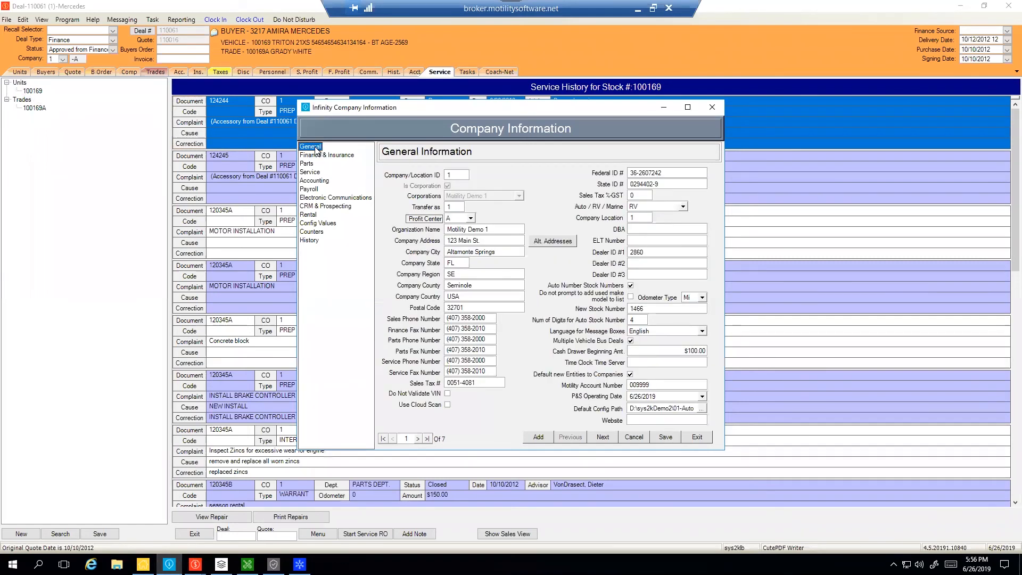
{"action": "left_click", "coordinate": [313, 157]}
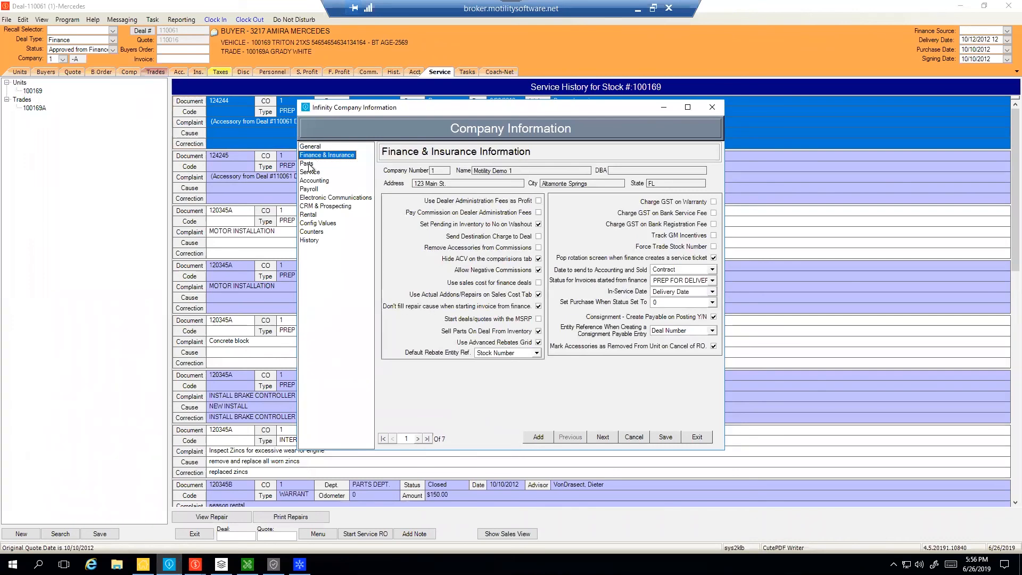